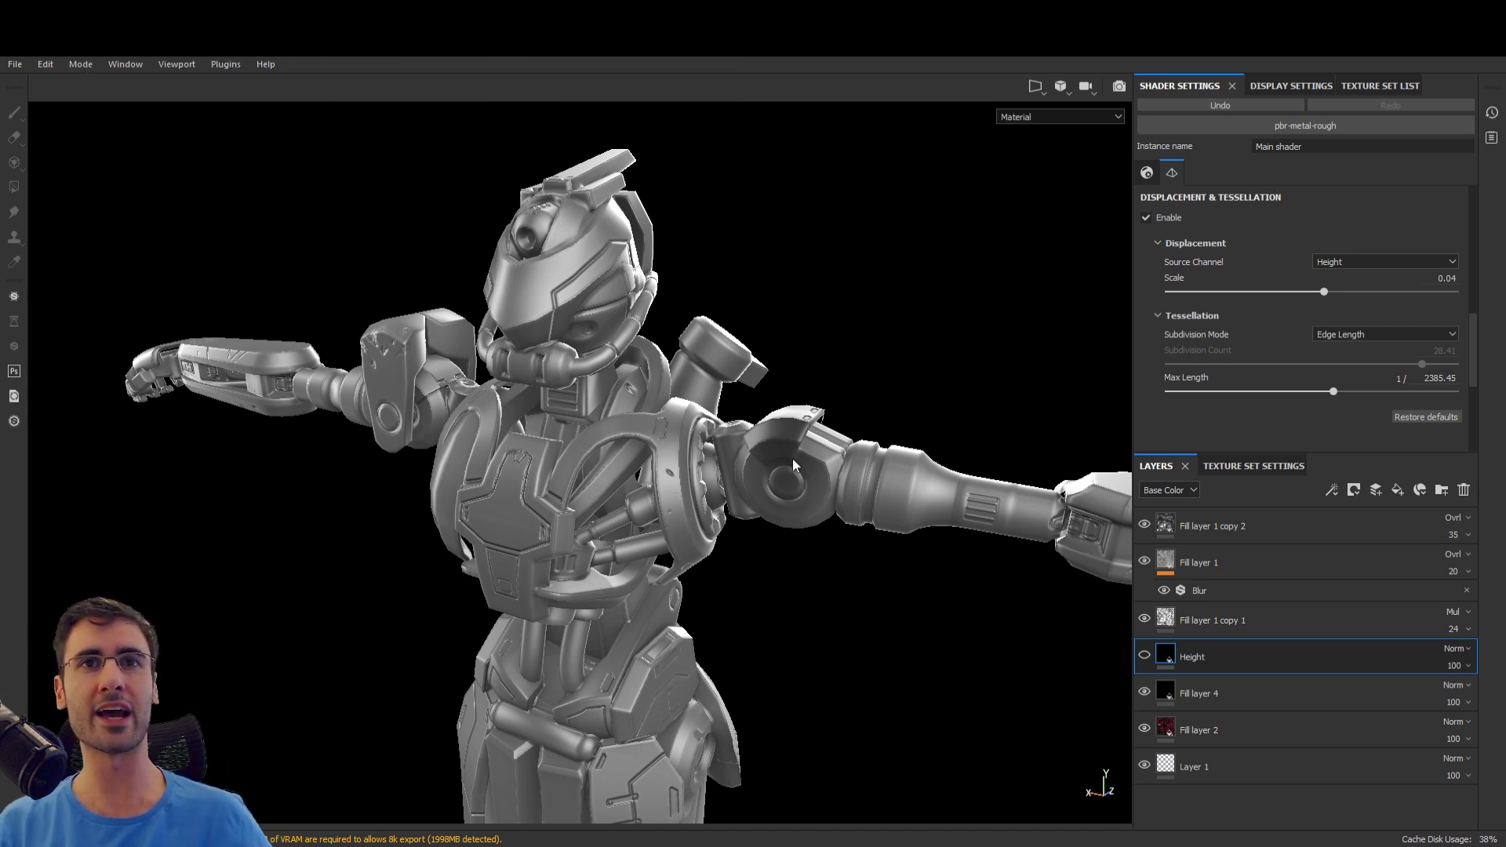
- Examine the robot's head, chest and shoulders from several angles with the Height layer hidden
scroll(502, 448, "up", 2)
left_click_drag(499, 448, 702, 448, "alt")
scroll(555, 493, "up", 2)
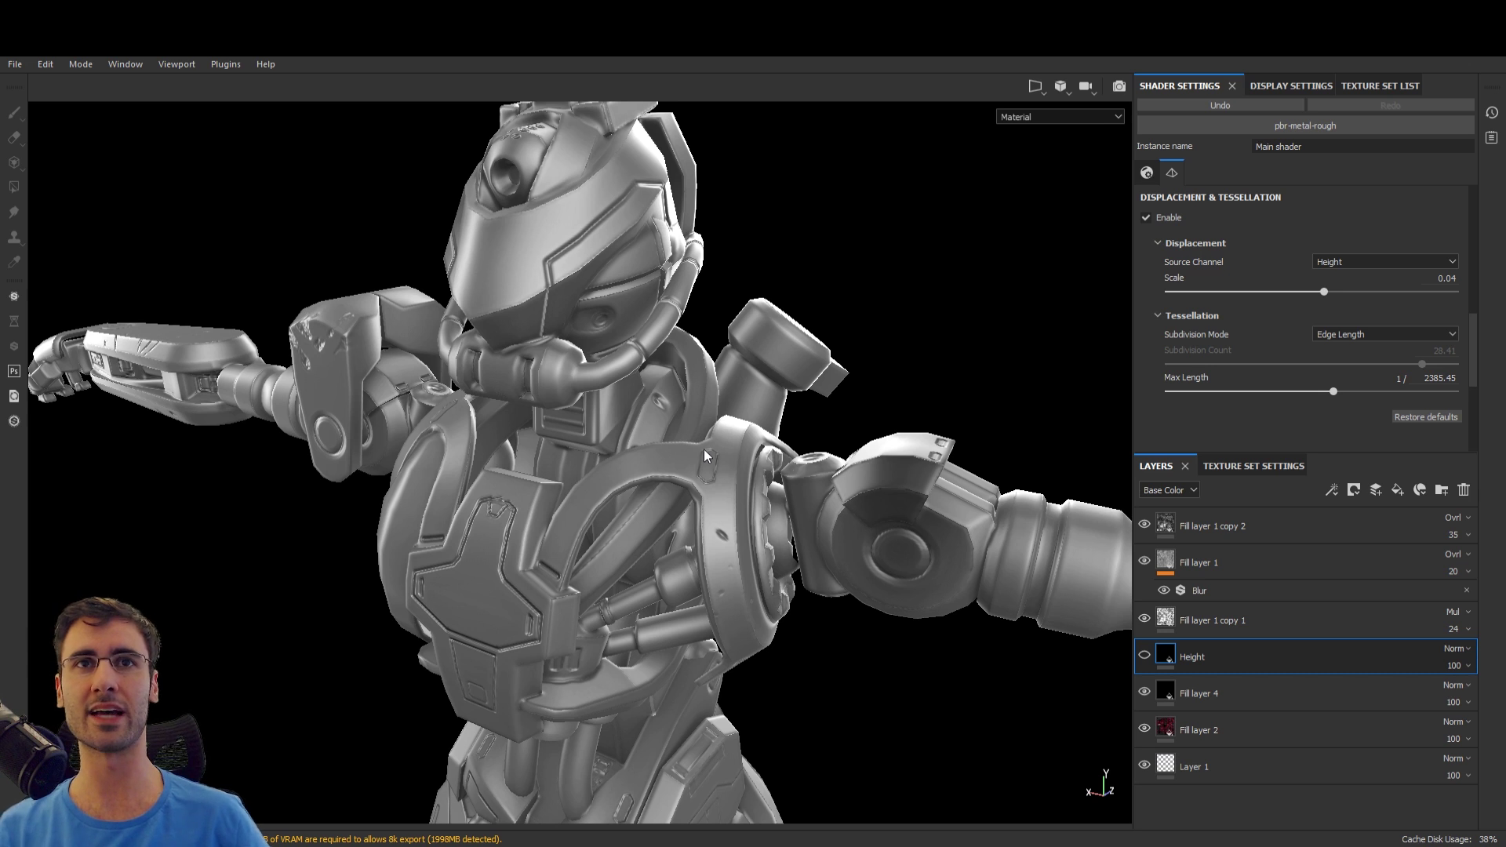
left_click(72, 63)
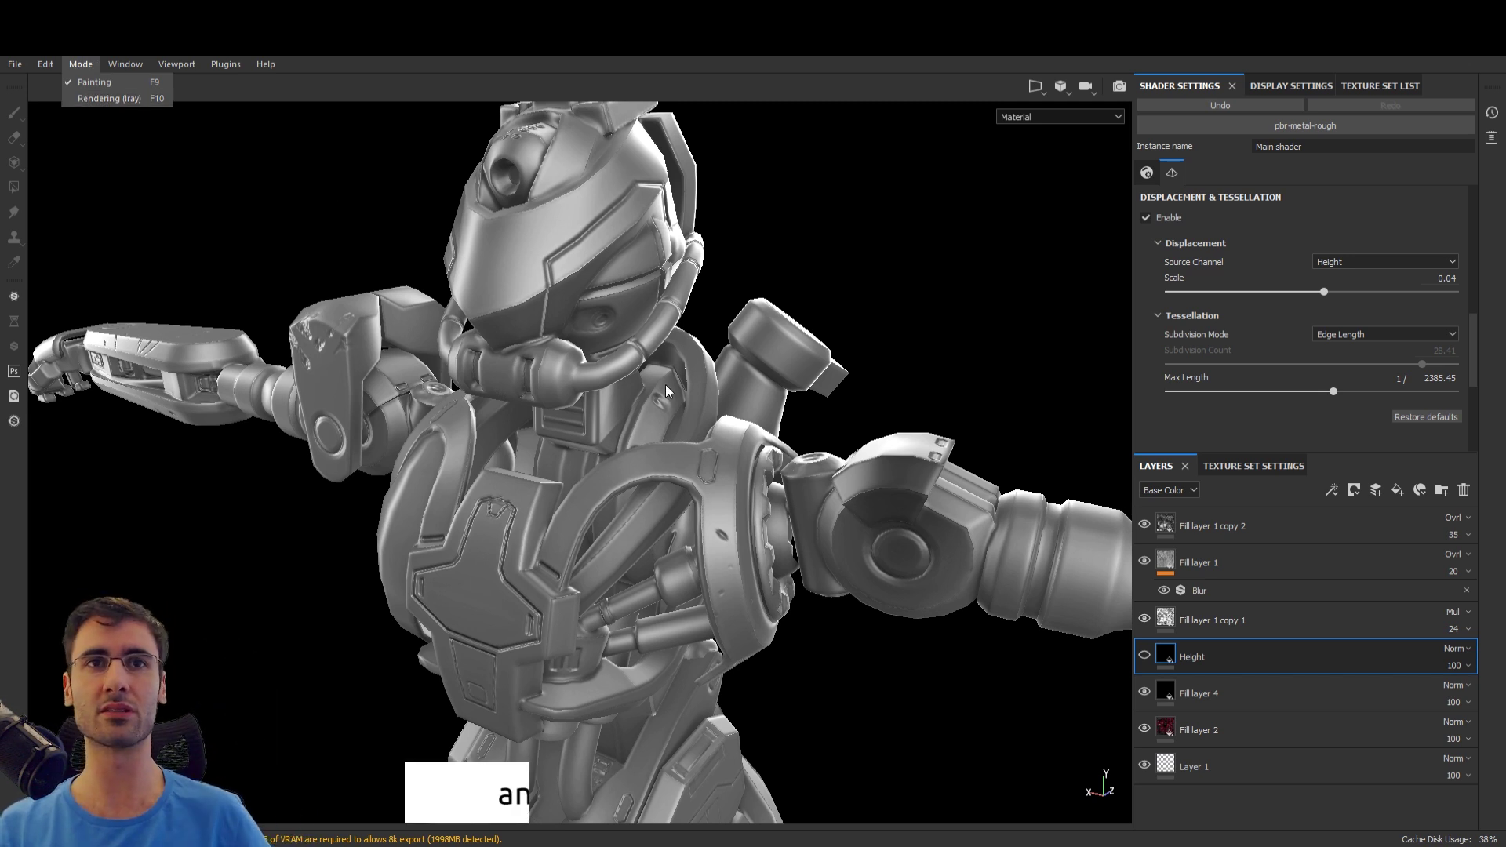
left_click_drag(665, 384, 588, 357, "alt")
left_click_drag(588, 357, 654, 460, "ctrl+alt")
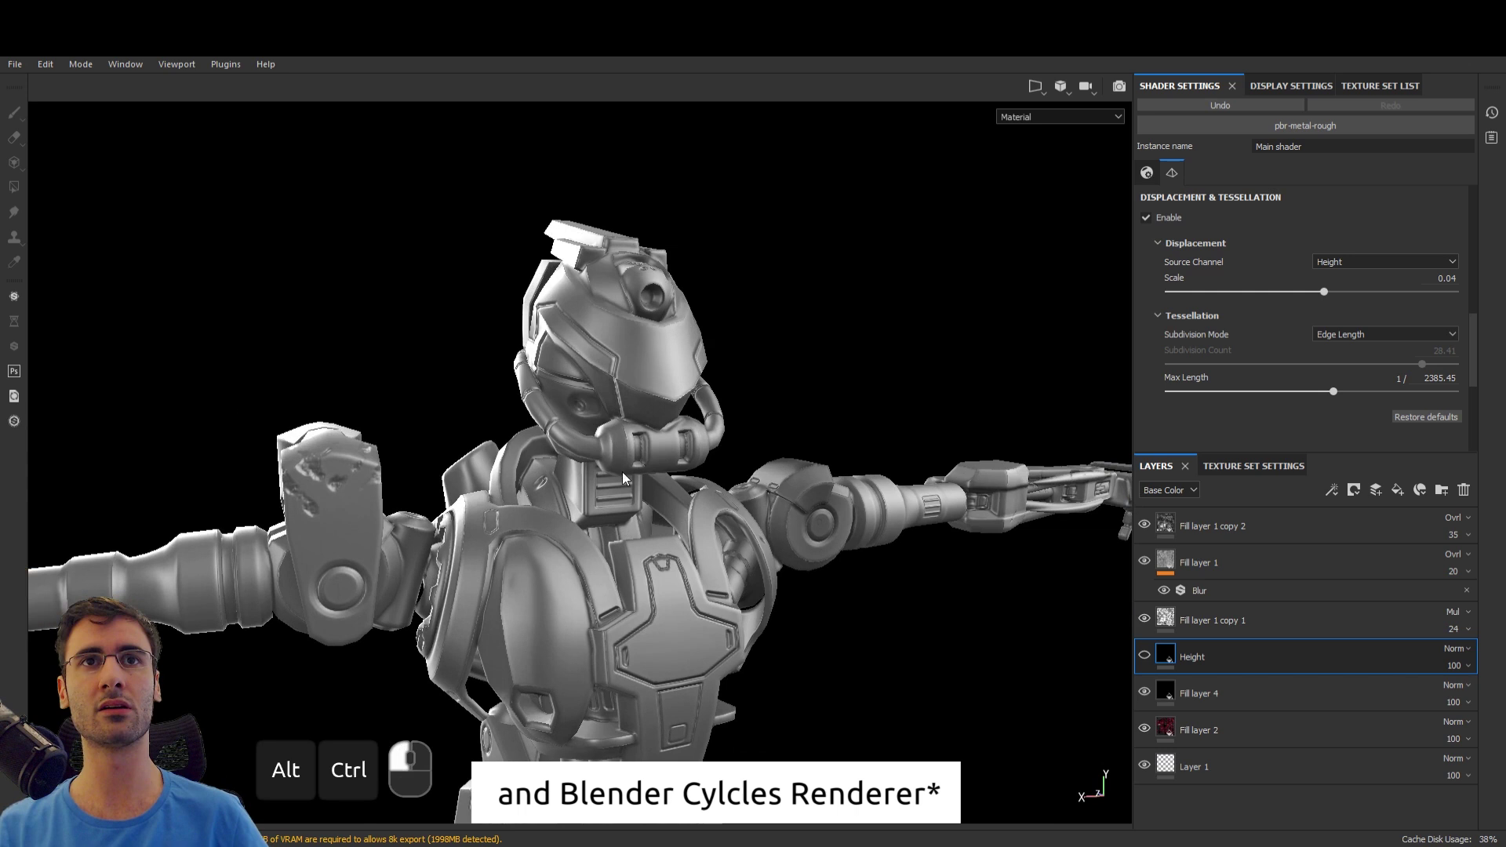
right_click_drag(654, 460, 576, 406, "ctrl+alt")
left_click_drag(577, 406, 628, 553, "alt")
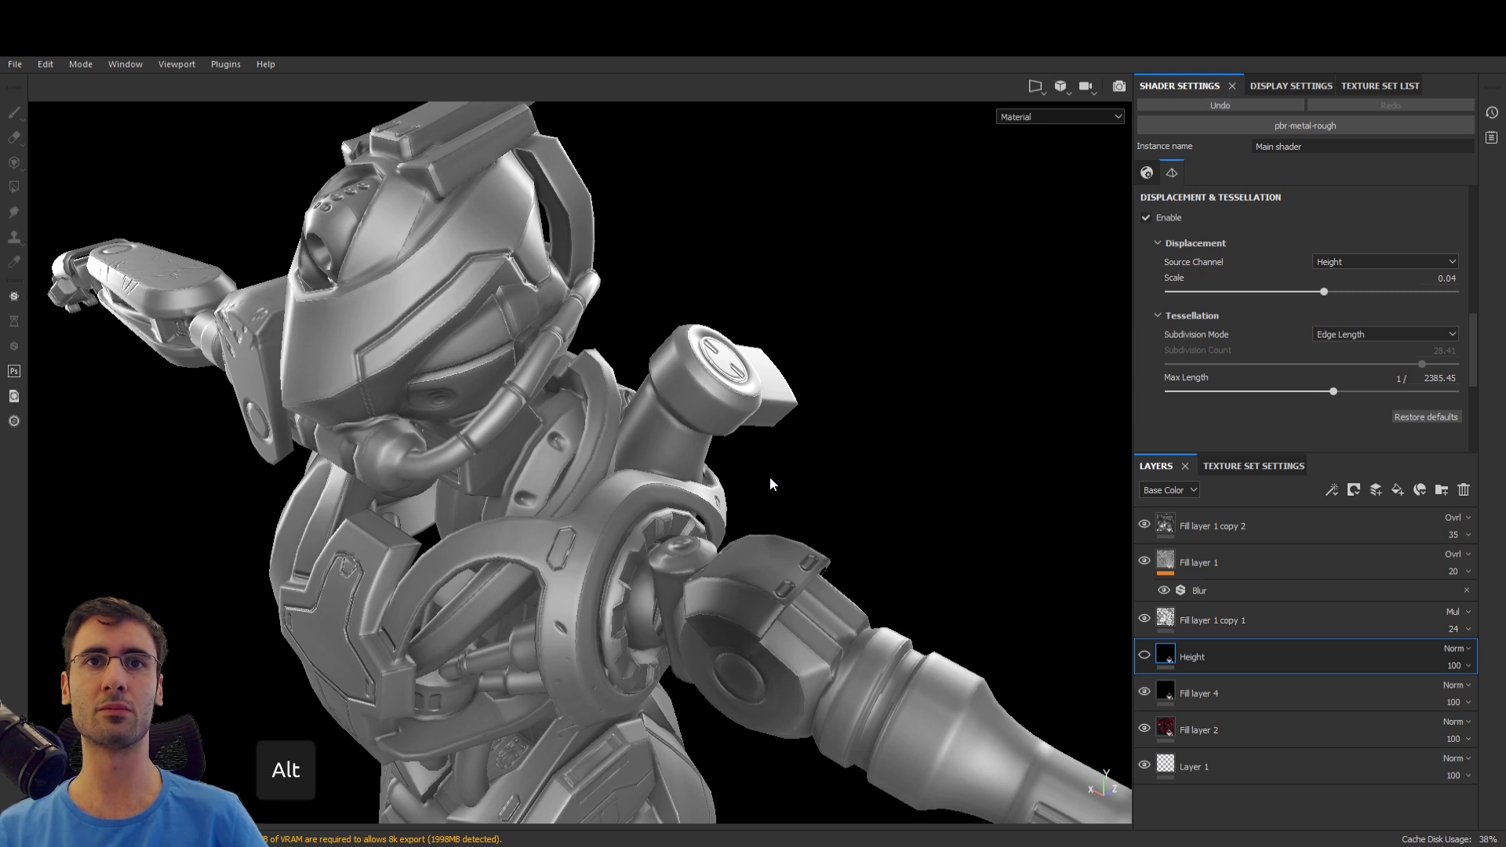
left_click_drag(769, 477, 602, 335, "alt")
left_click_drag(609, 503, 784, 503, "alt")
- Toggle displacement and tessellation in the shader settings, leaving it enabled, to compare the effect on the lower legs
left_click_drag(516, 572, 614, 388, "ctrl+alt")
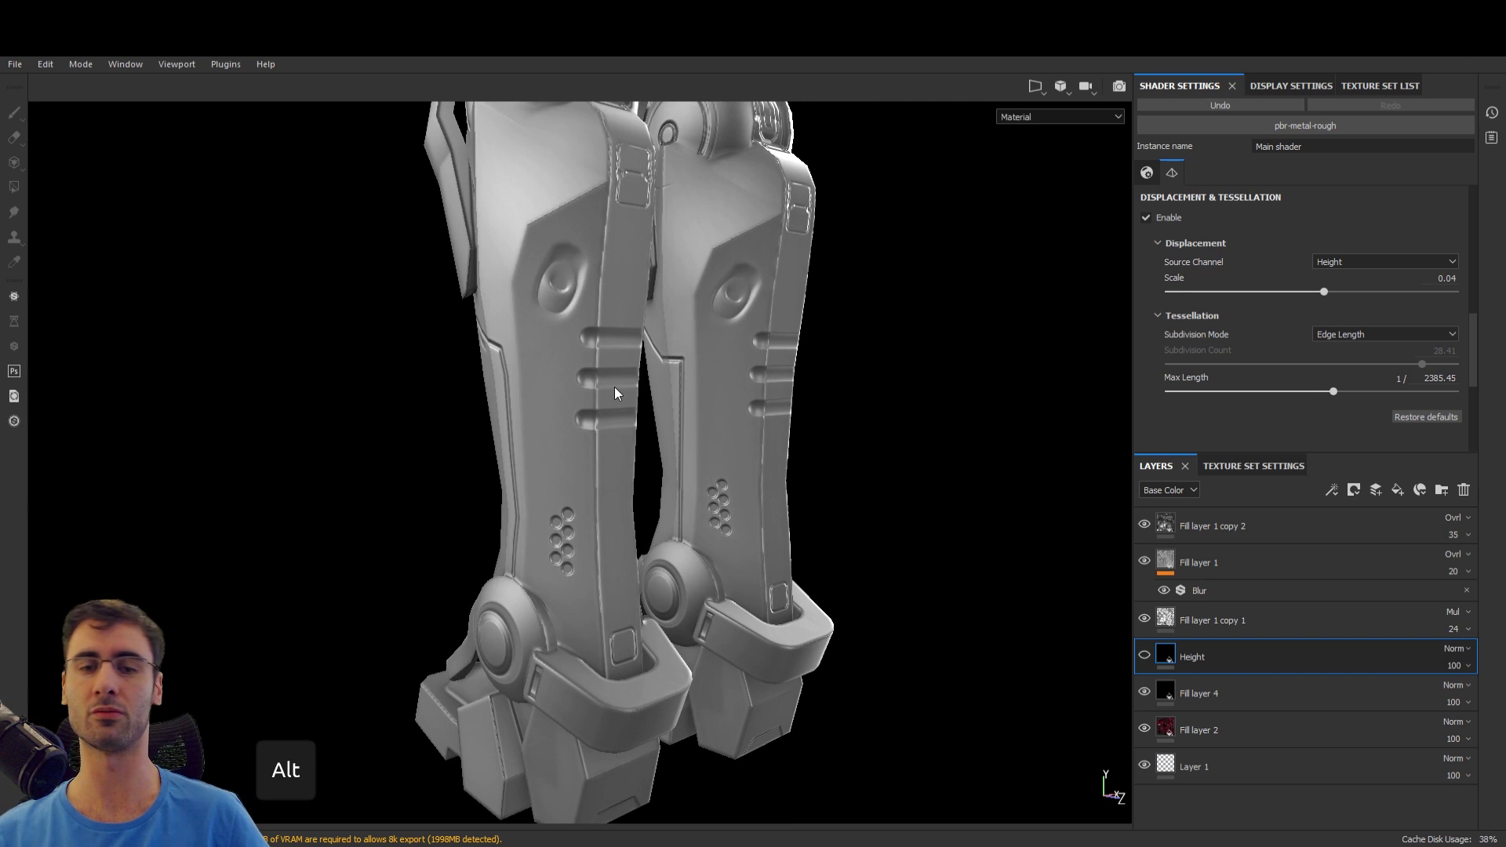
scroll(682, 331, "up", 3)
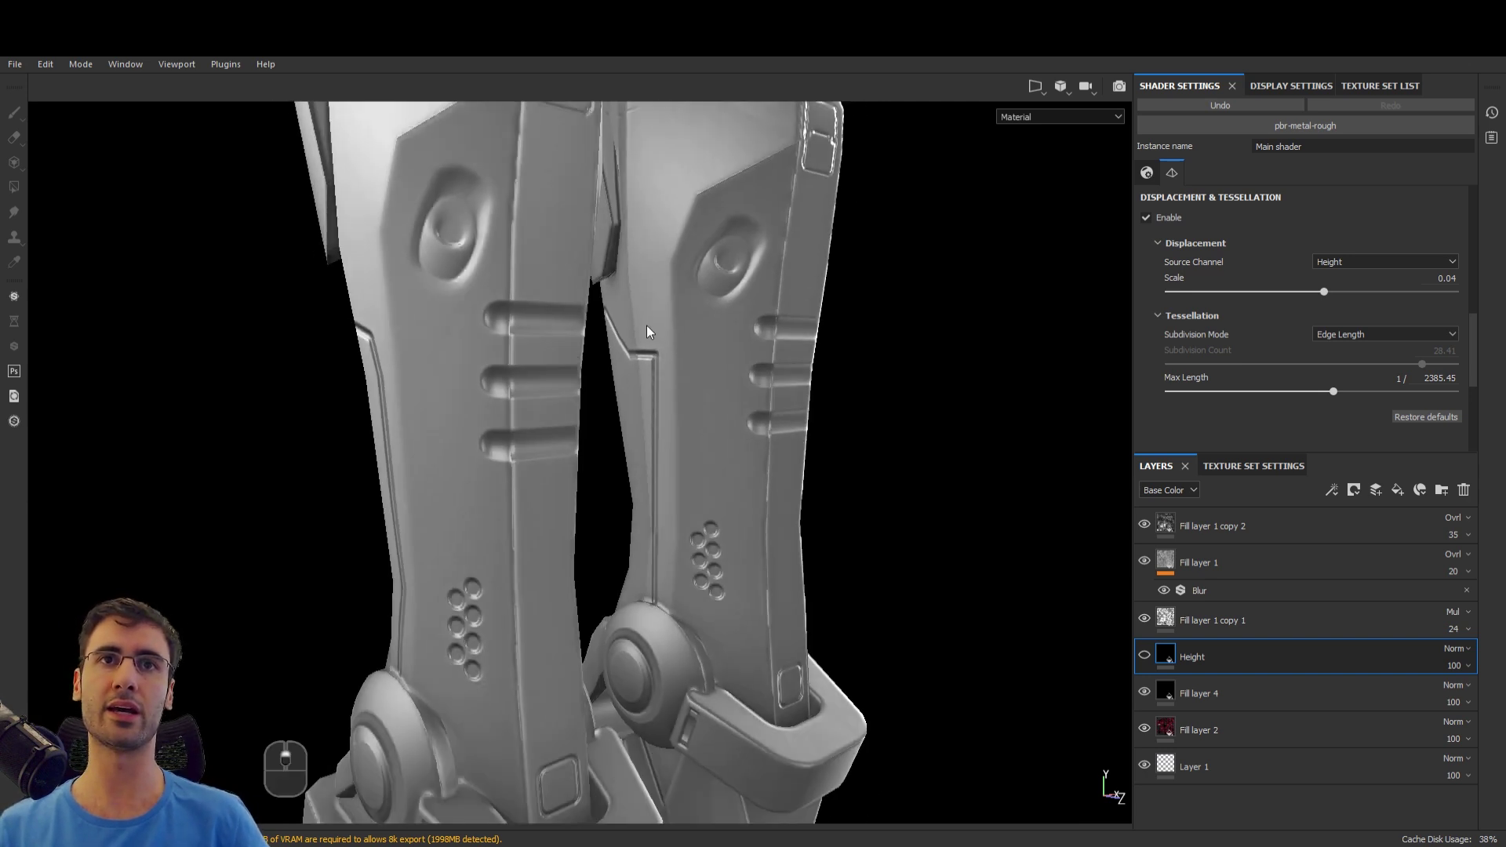
left_click_drag(647, 324, 704, 359, "alt")
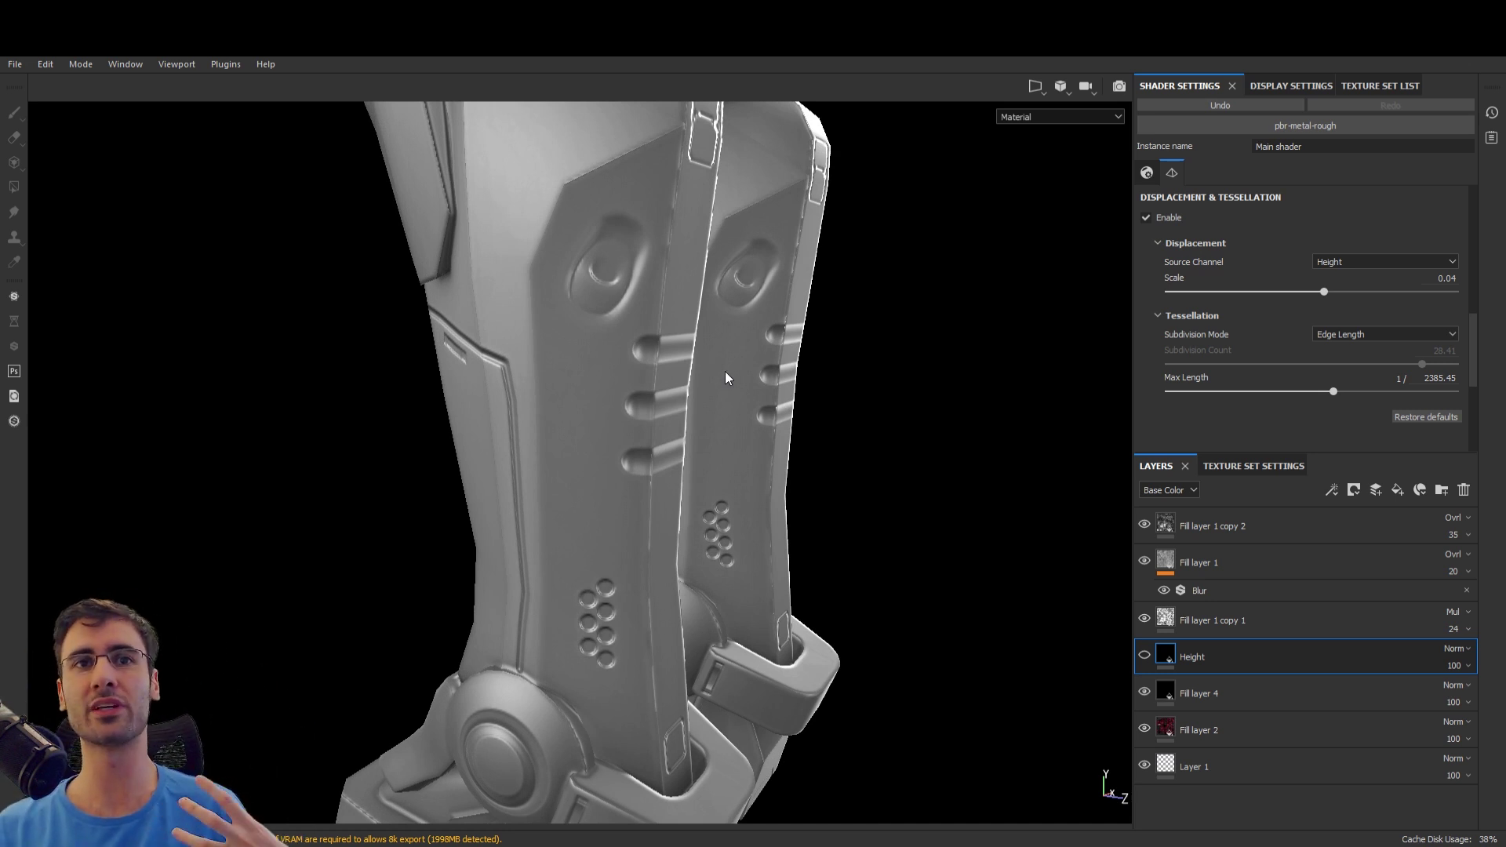
scroll(724, 371, "down", 1)
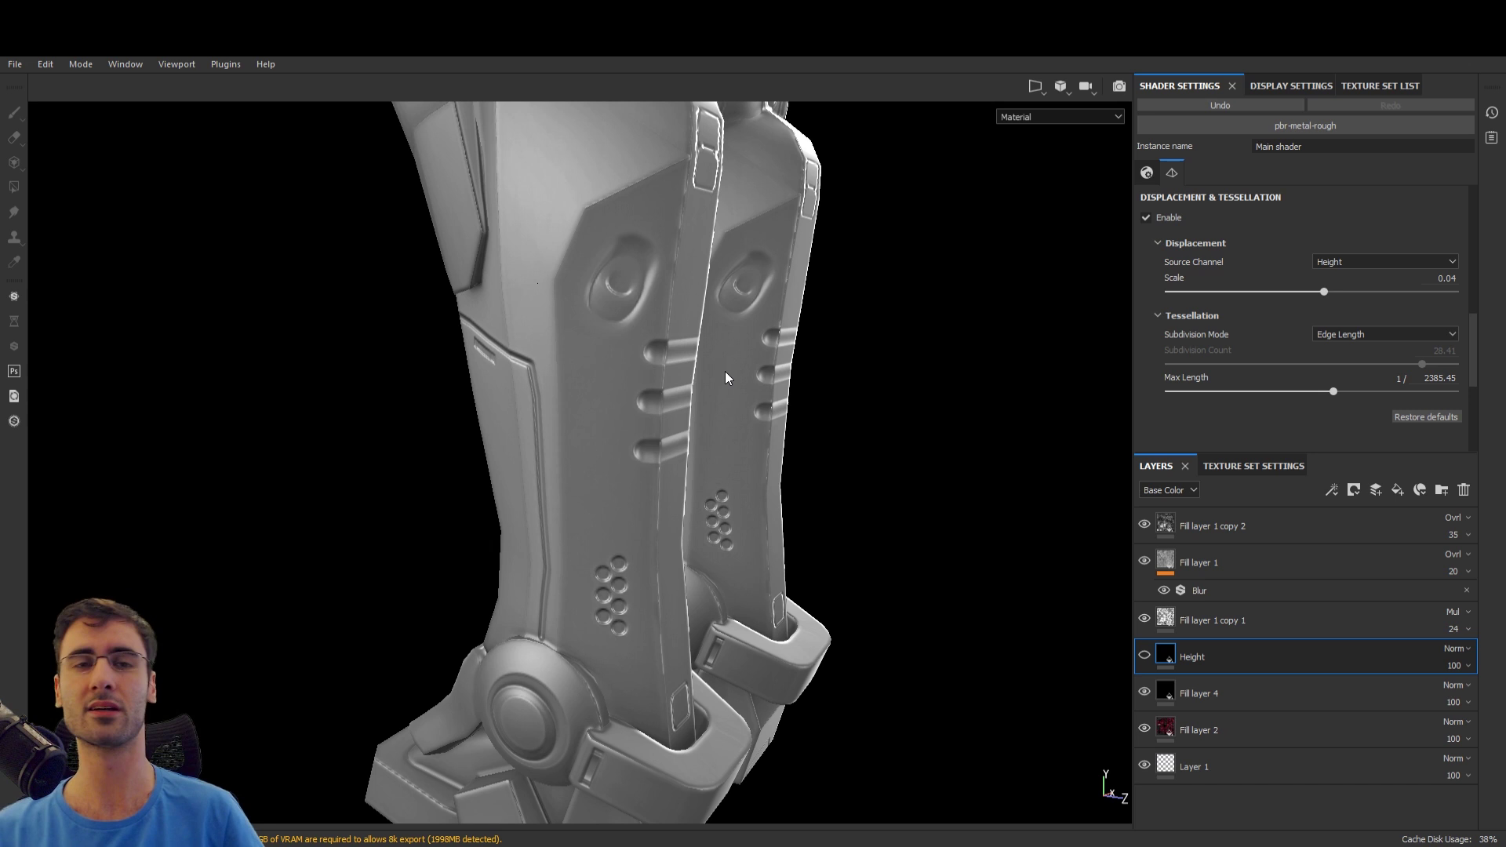
left_click_drag(614, 408, 658, 452, "alt")
left_click(1146, 172)
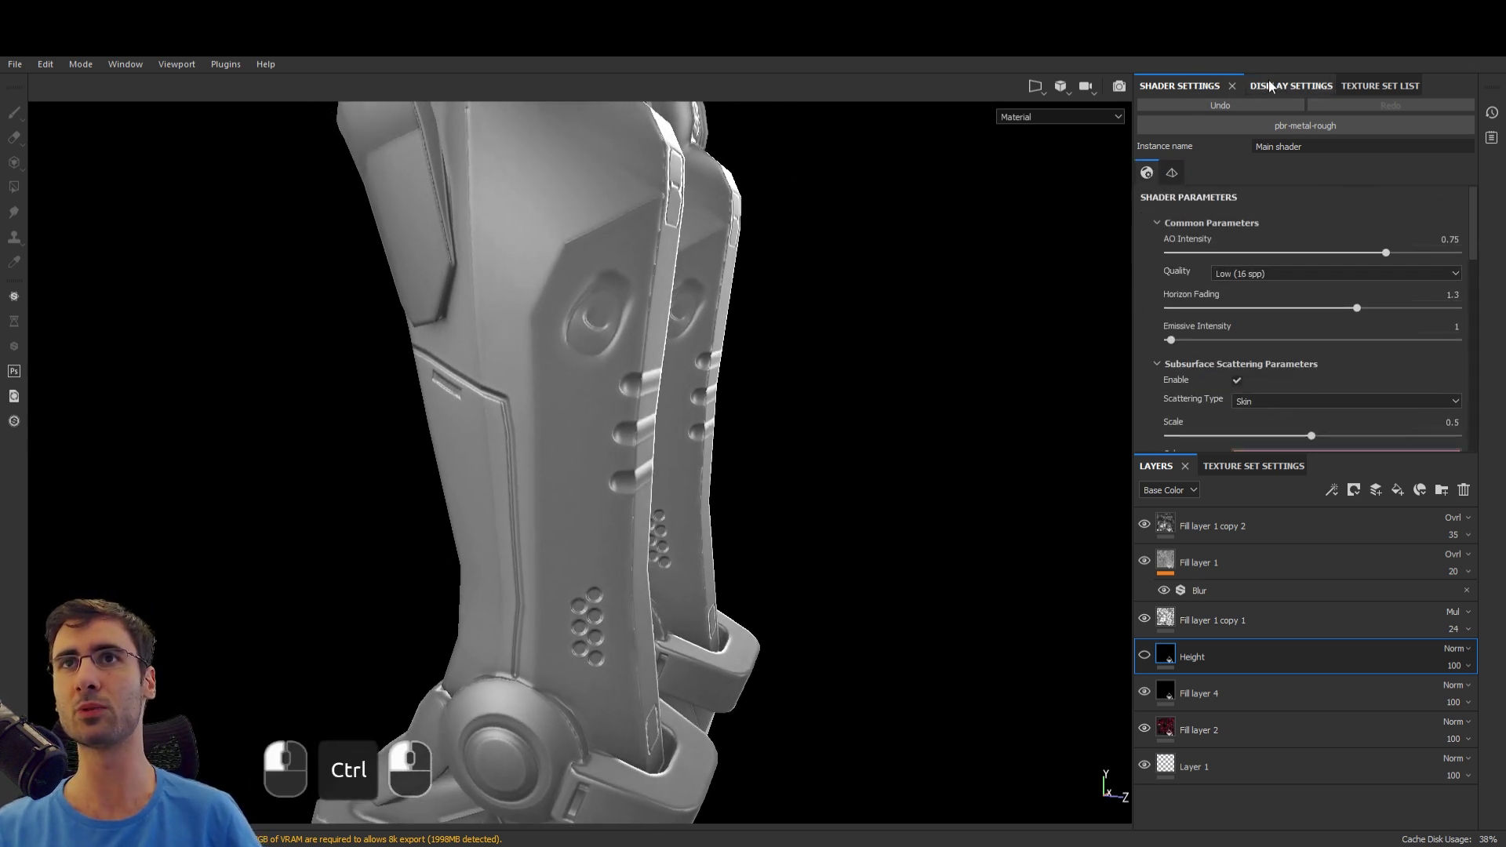
left_click(1180, 174)
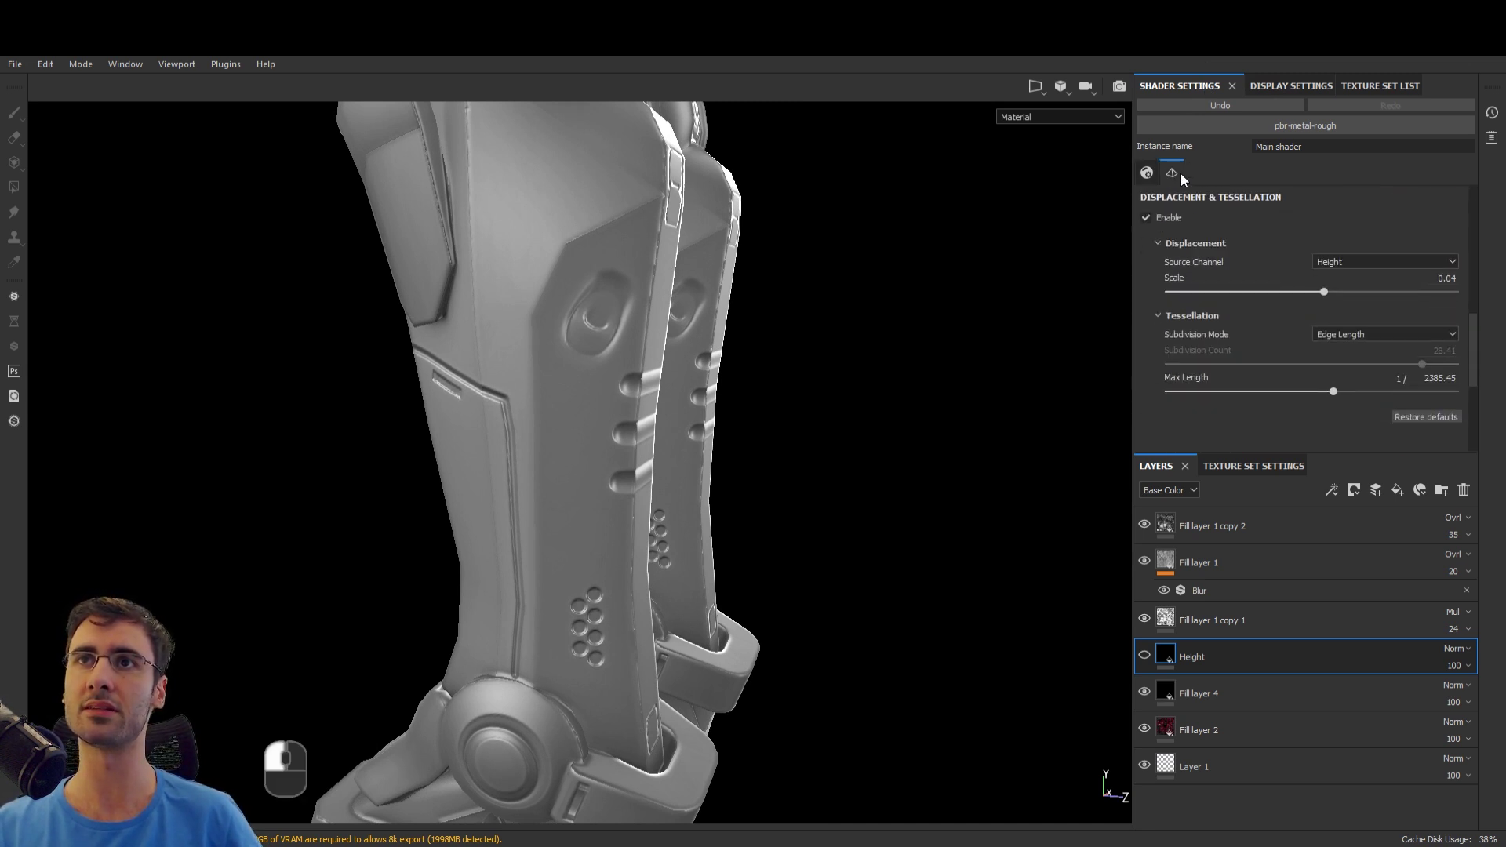
left_click(1146, 218)
left_click(1146, 218)
left_click(1146, 218)
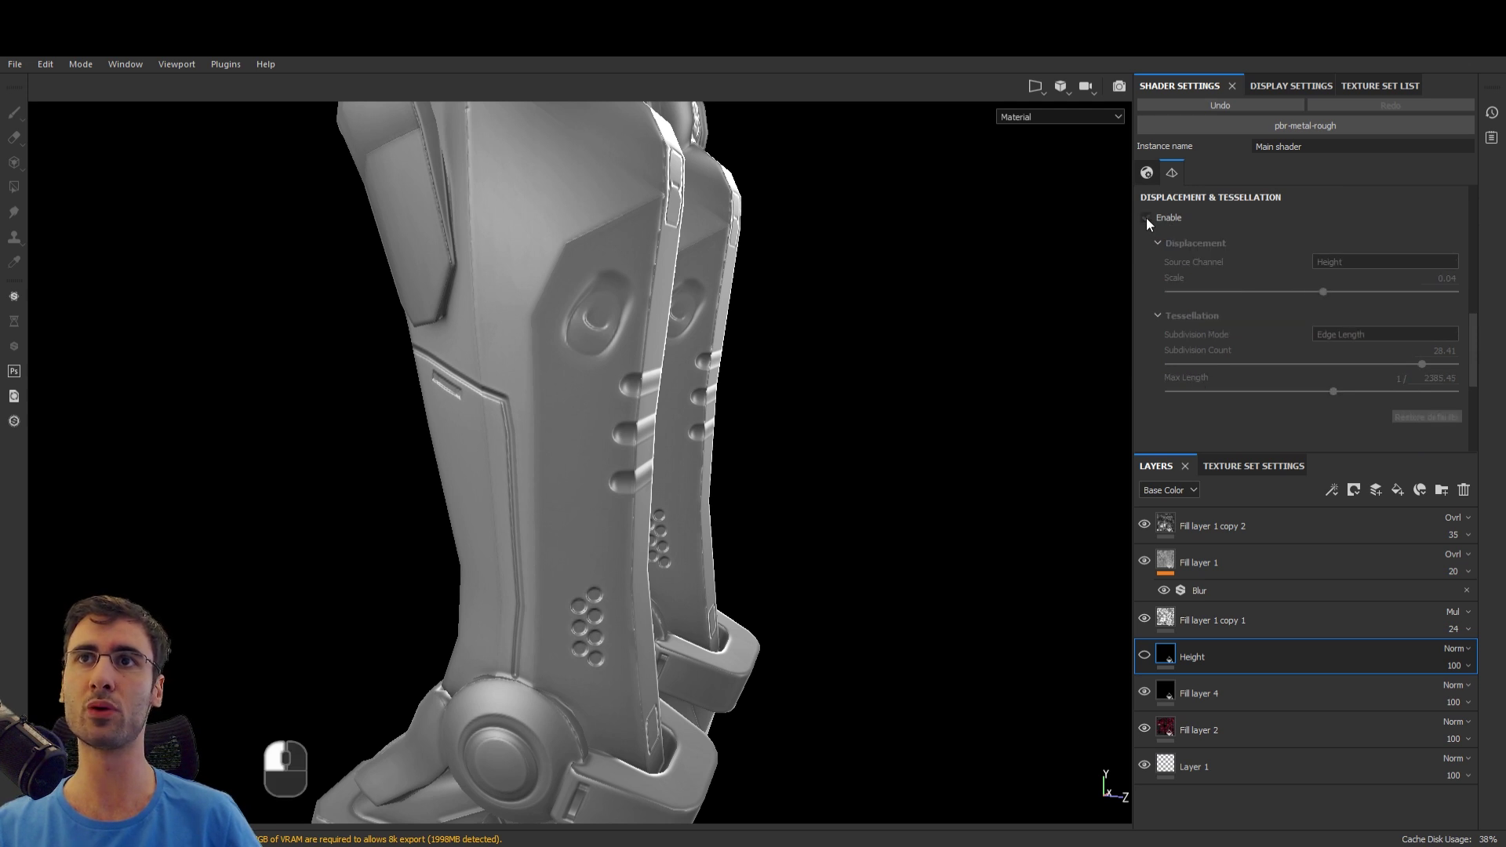
left_click(1146, 218)
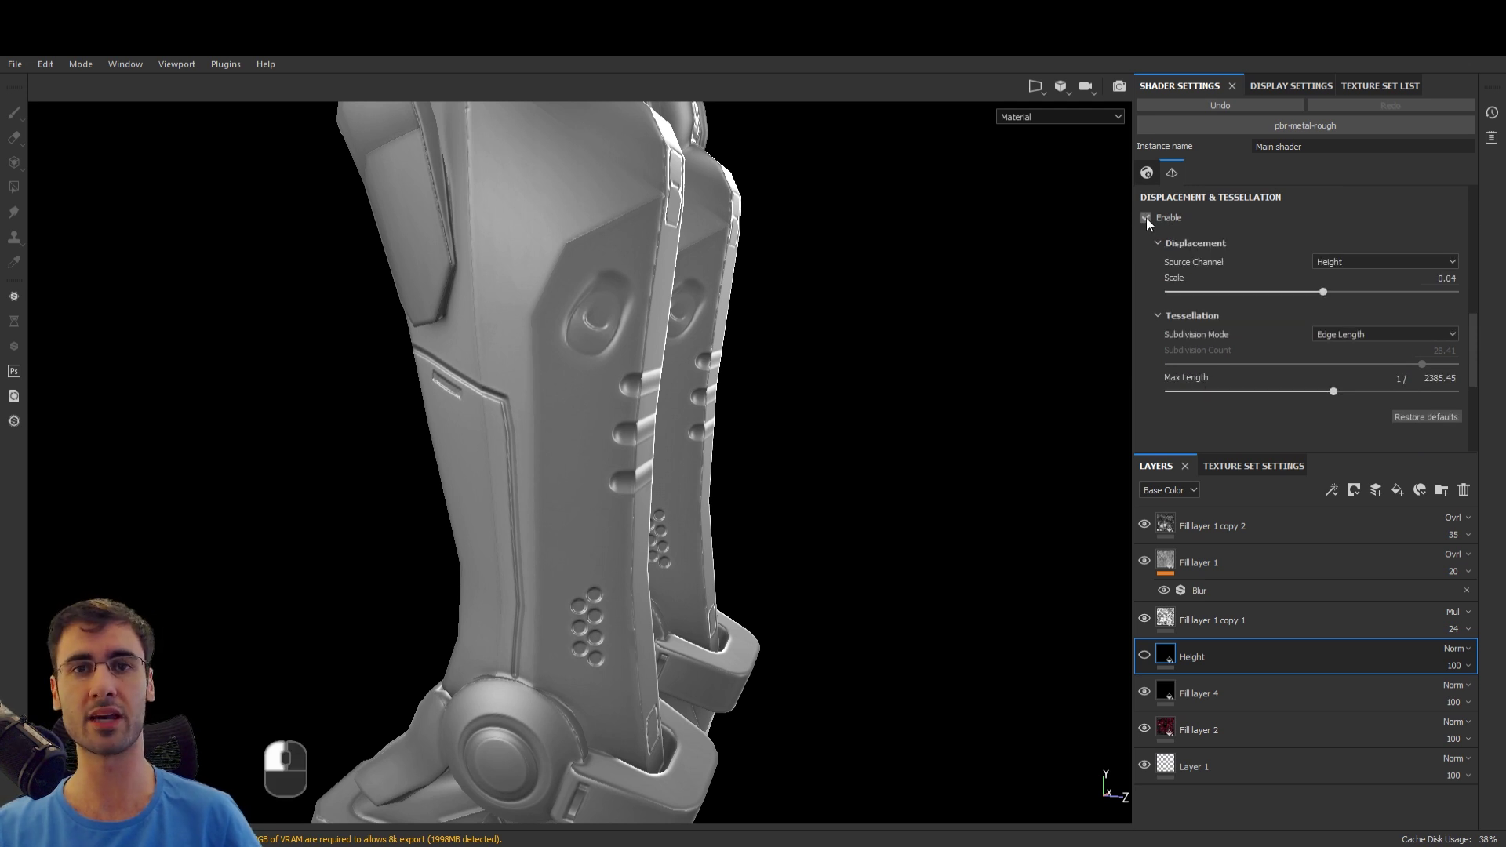
- Make the Height layer visible and inspect the displaced notches along the lower leg's edge
left_click(1144, 657)
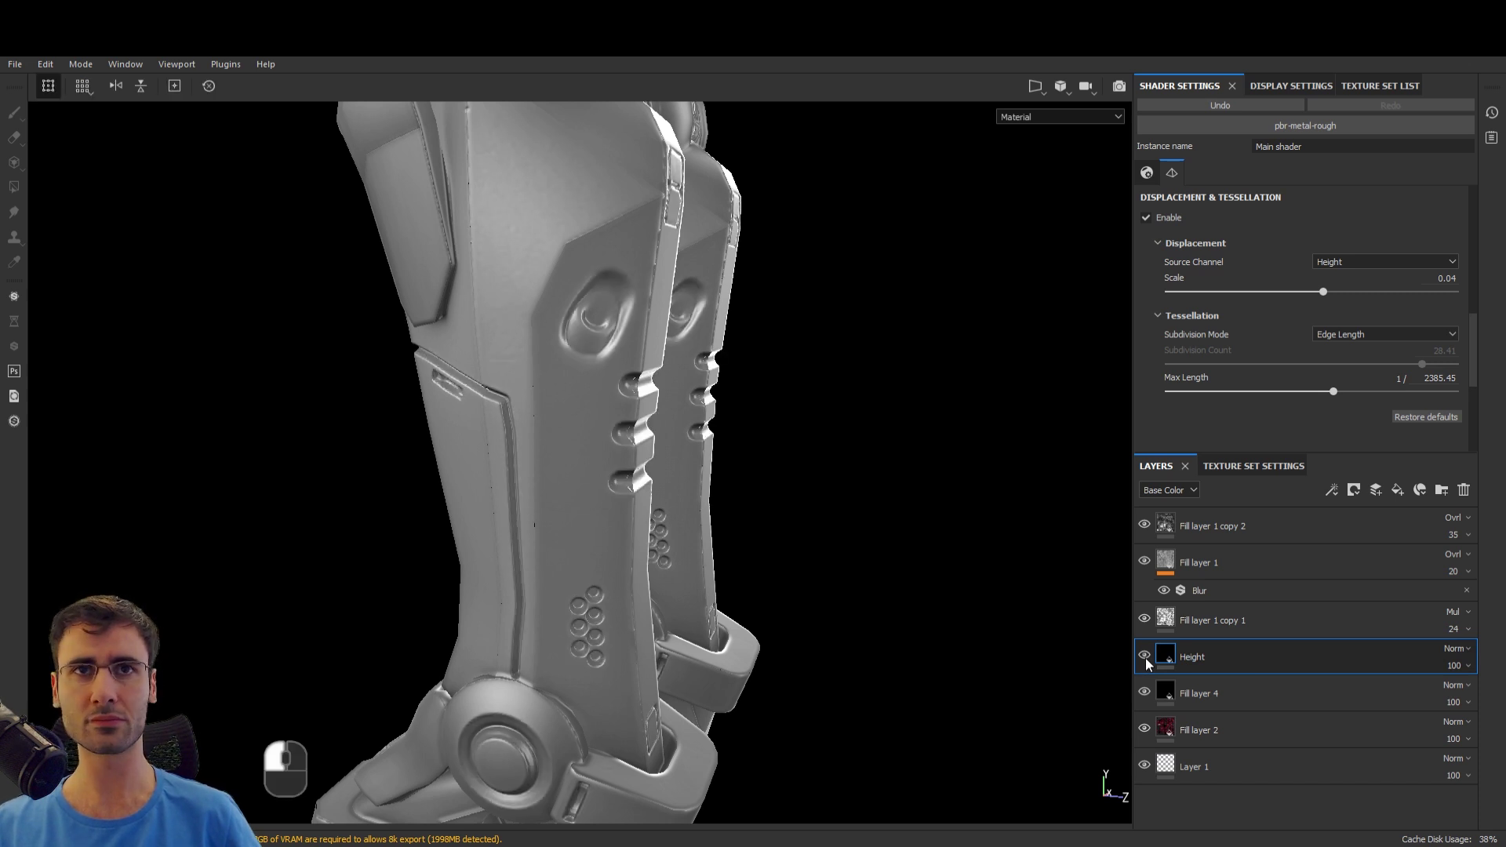
left_click_drag(814, 523, 738, 500, "alt")
scroll(749, 419, "up", 3)
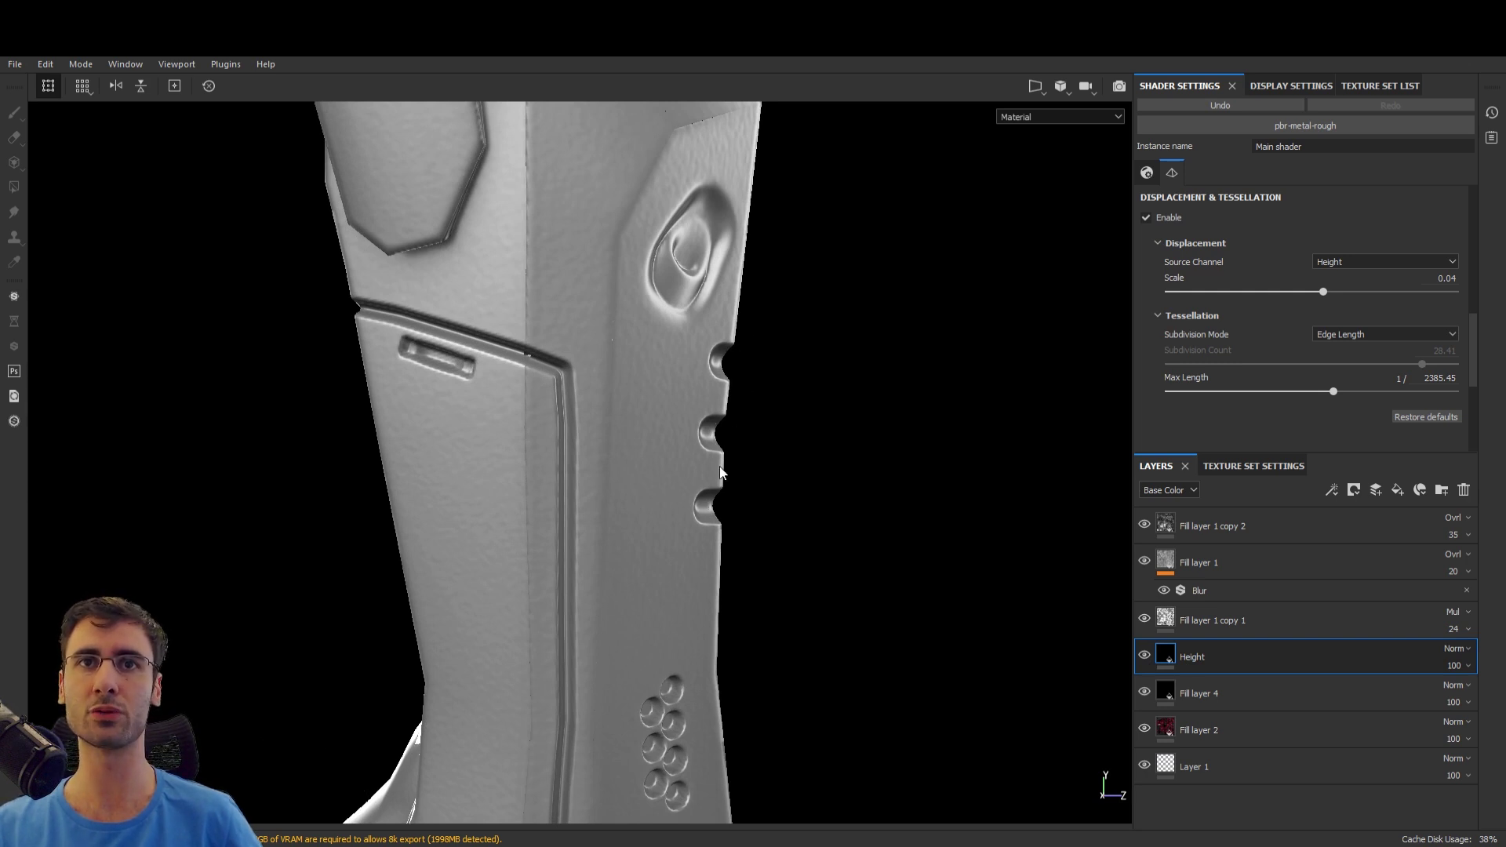
left_click_drag(733, 353, 739, 424, "alt")
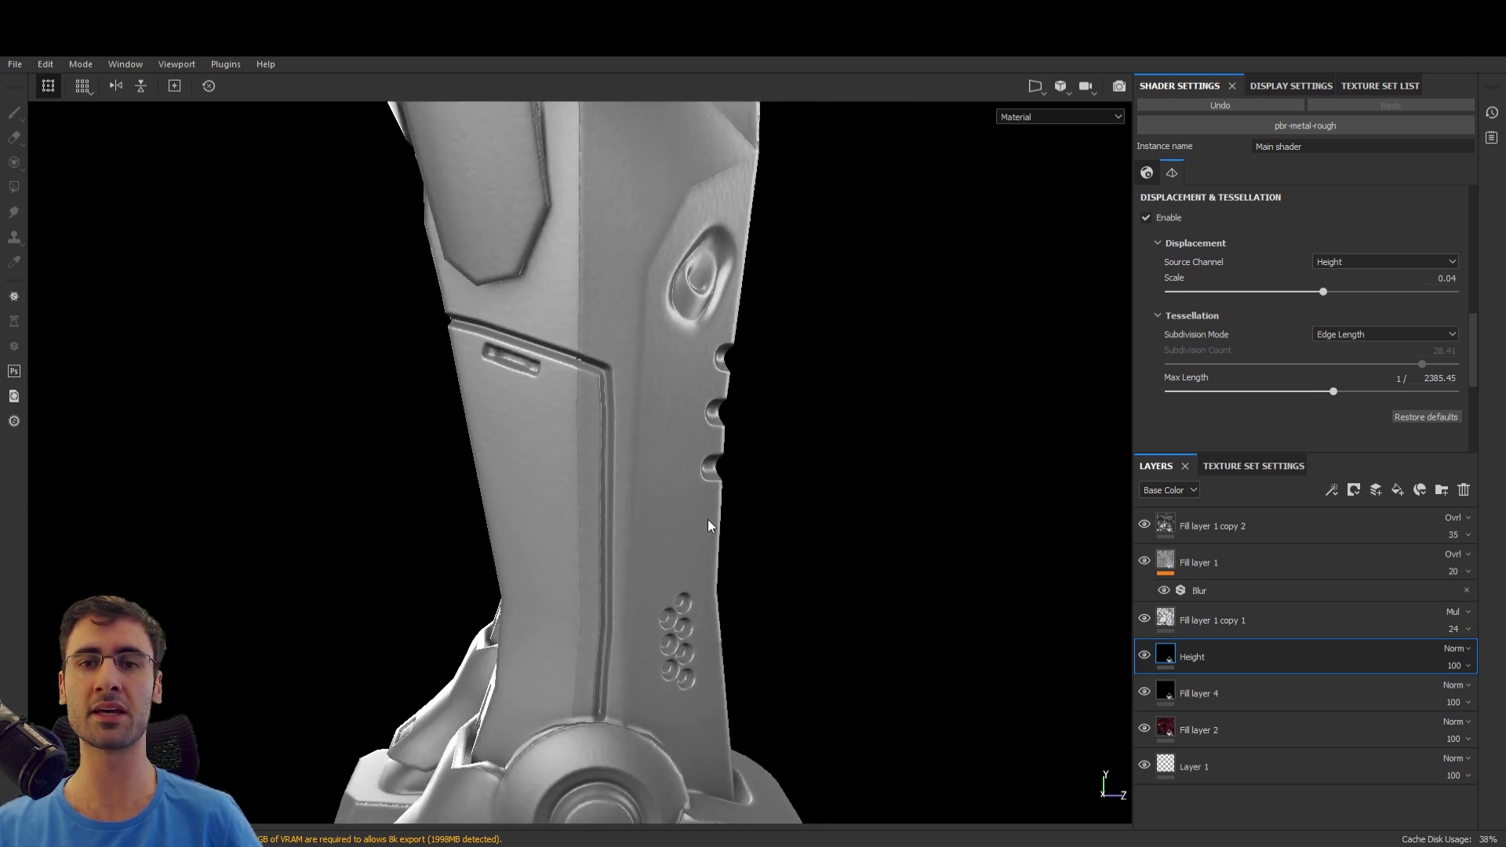
scroll(698, 519, "down", 2)
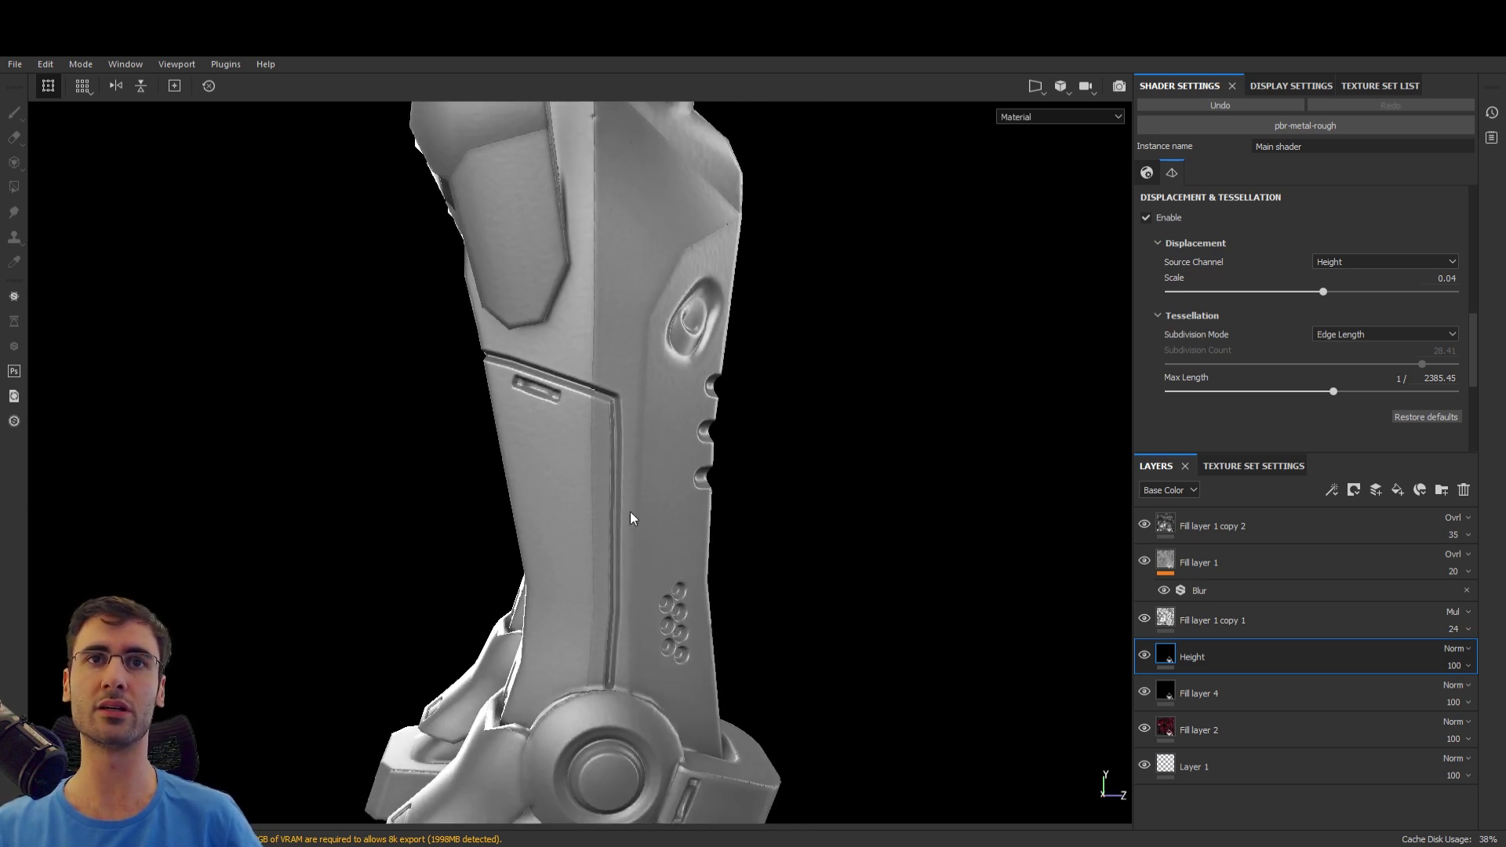
- Toggle the Height layer's visibility, leaving it on, to compare the ankle and foot with and without displacement
left_click_drag(631, 513, 801, 515, "alt")
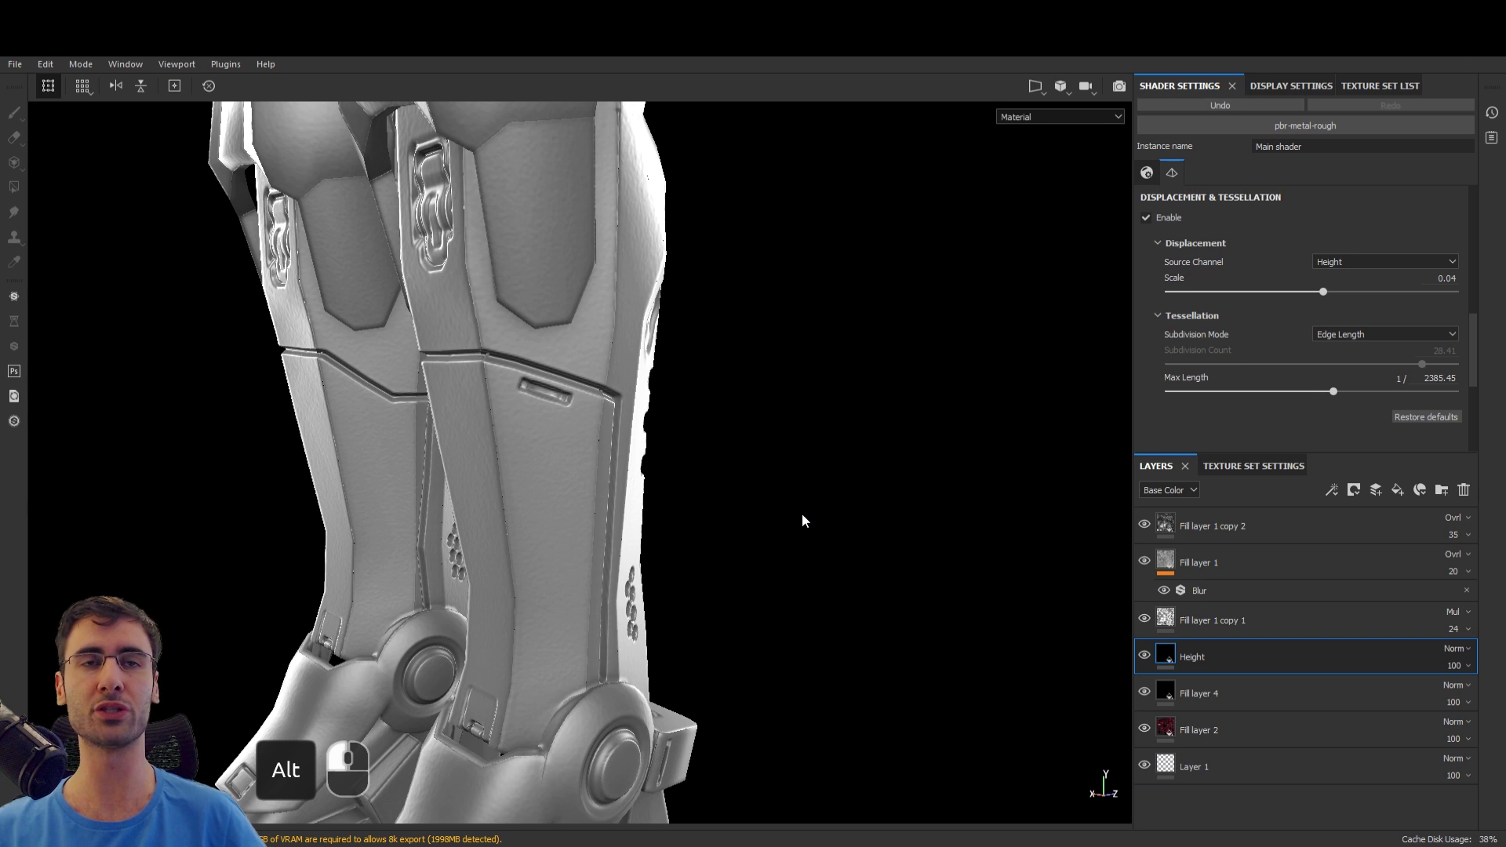
left_click_drag(639, 622, 721, 357, "ctrl+alt")
right_click_drag(676, 473, 706, 557, "alt")
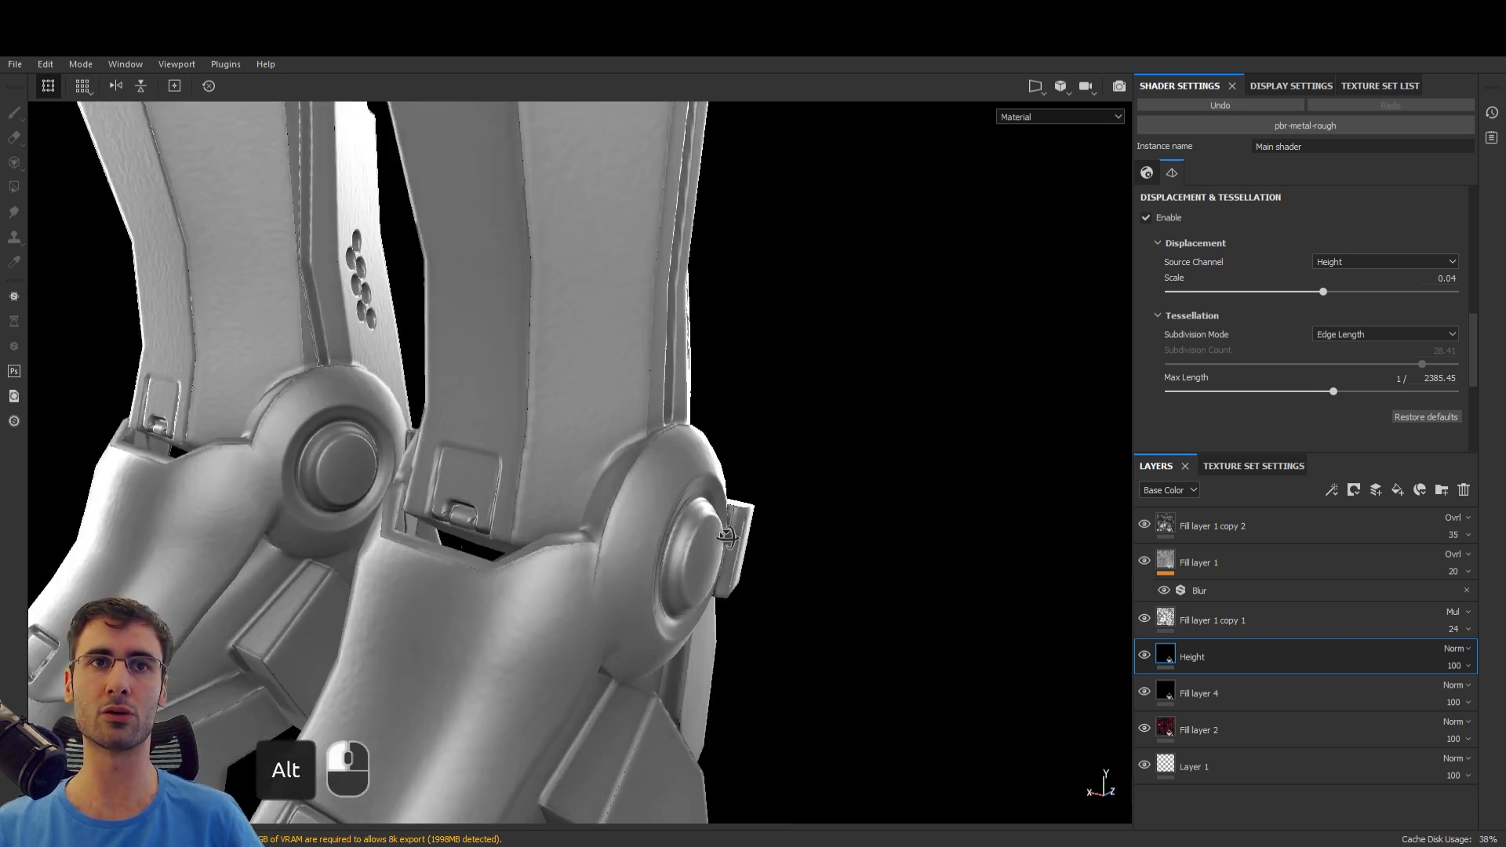
left_click_drag(706, 557, 762, 483, "ctrl+alt")
left_click_drag(730, 471, 819, 448, "alt")
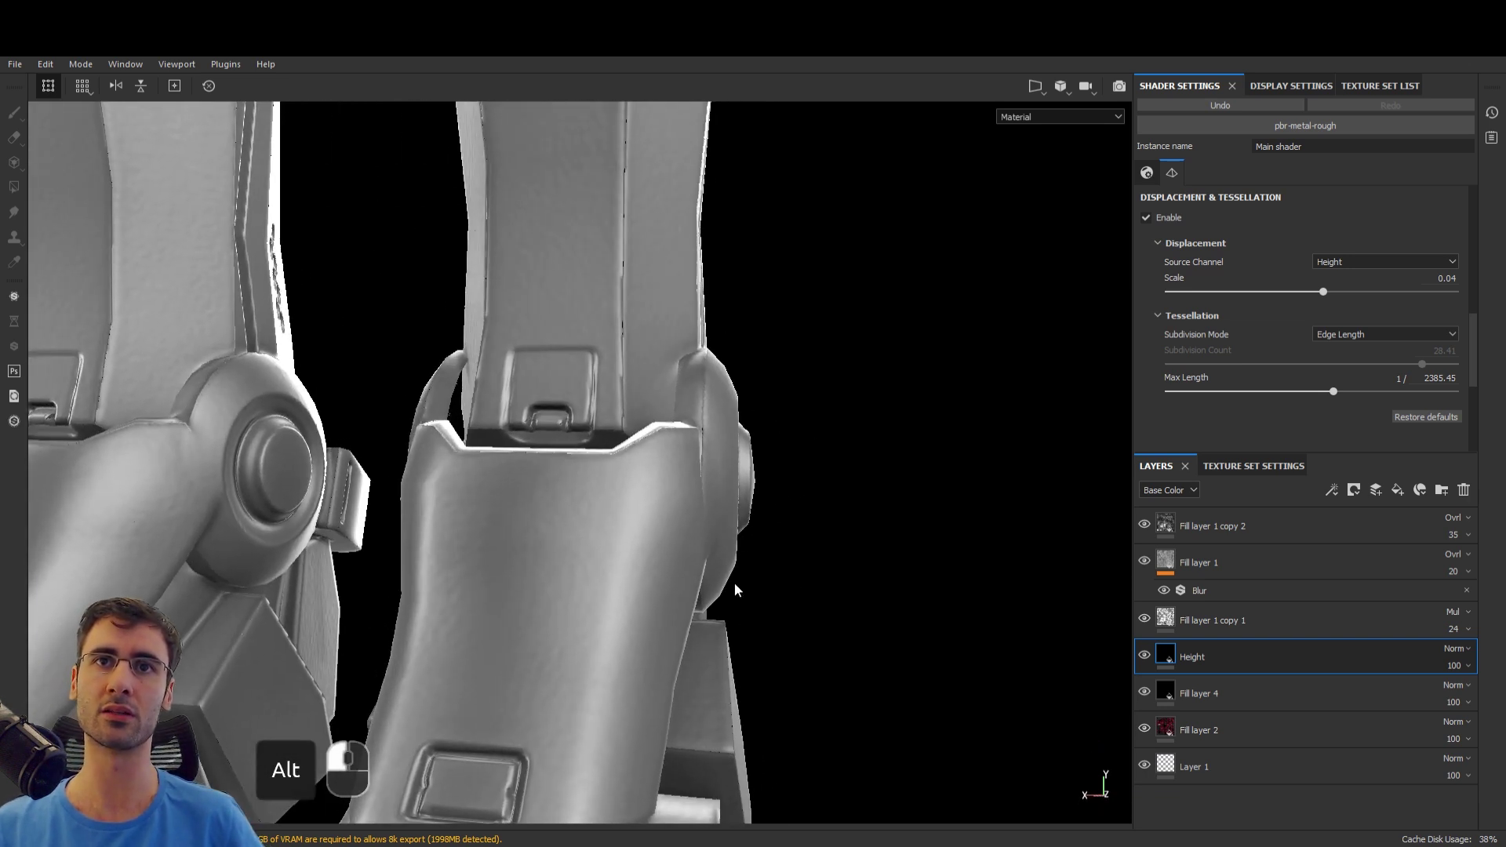
left_click(1144, 656)
left_click(1144, 656)
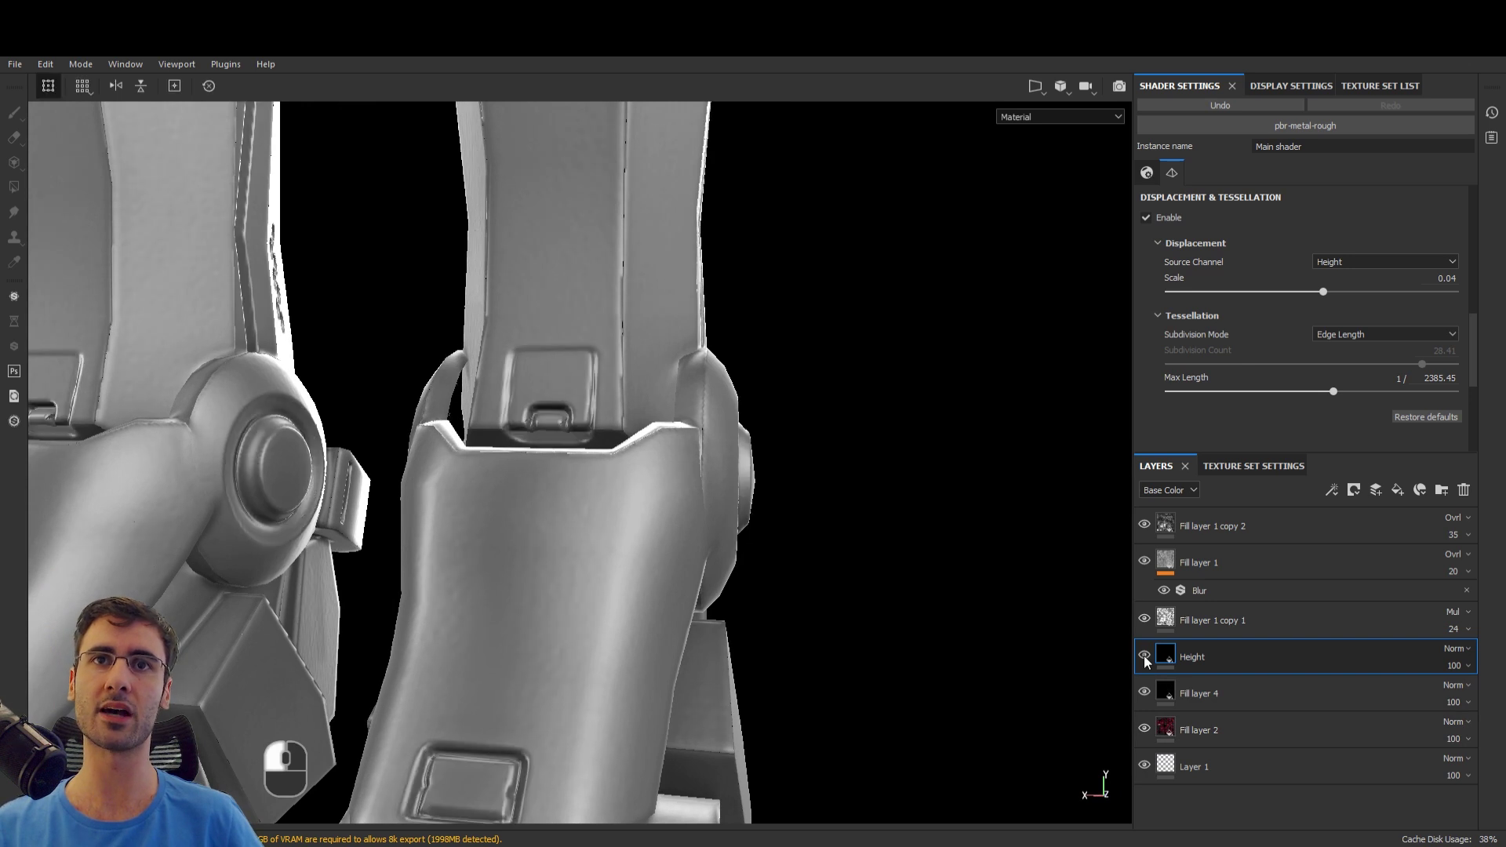
left_click(1144, 655)
left_click(1146, 658)
left_click(1146, 658)
left_click(1145, 659)
- Examine the displaced surface details from the legs and hips up to the chest and shoulder
left_click_drag(536, 515, 429, 556, "alt")
right_click_drag(429, 555, 337, 549, "alt")
left_click_drag(627, 600, 659, 733, "ctrl+alt")
left_click_drag(502, 180, 568, 443, "ctrl+alt")
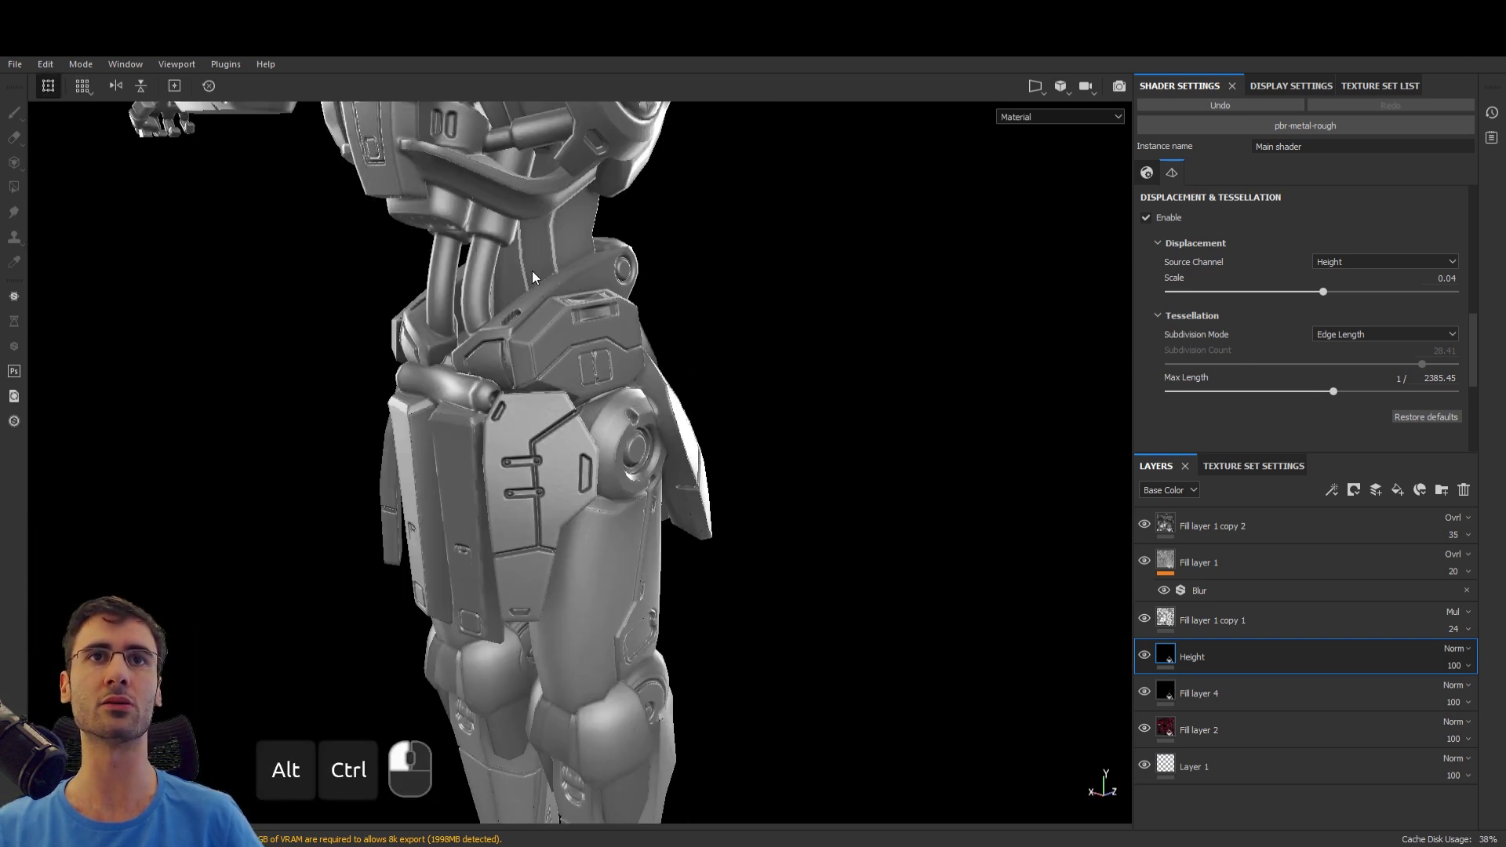
left_click_drag(536, 282, 570, 662, "ctrl+alt")
right_click_drag(582, 355, 651, 376, "alt")
left_click_drag(651, 377, 545, 490, "alt")
right_click_drag(545, 490, 635, 502, "alt")
left_click_drag(964, 420, 860, 450, "ctrl+alt")
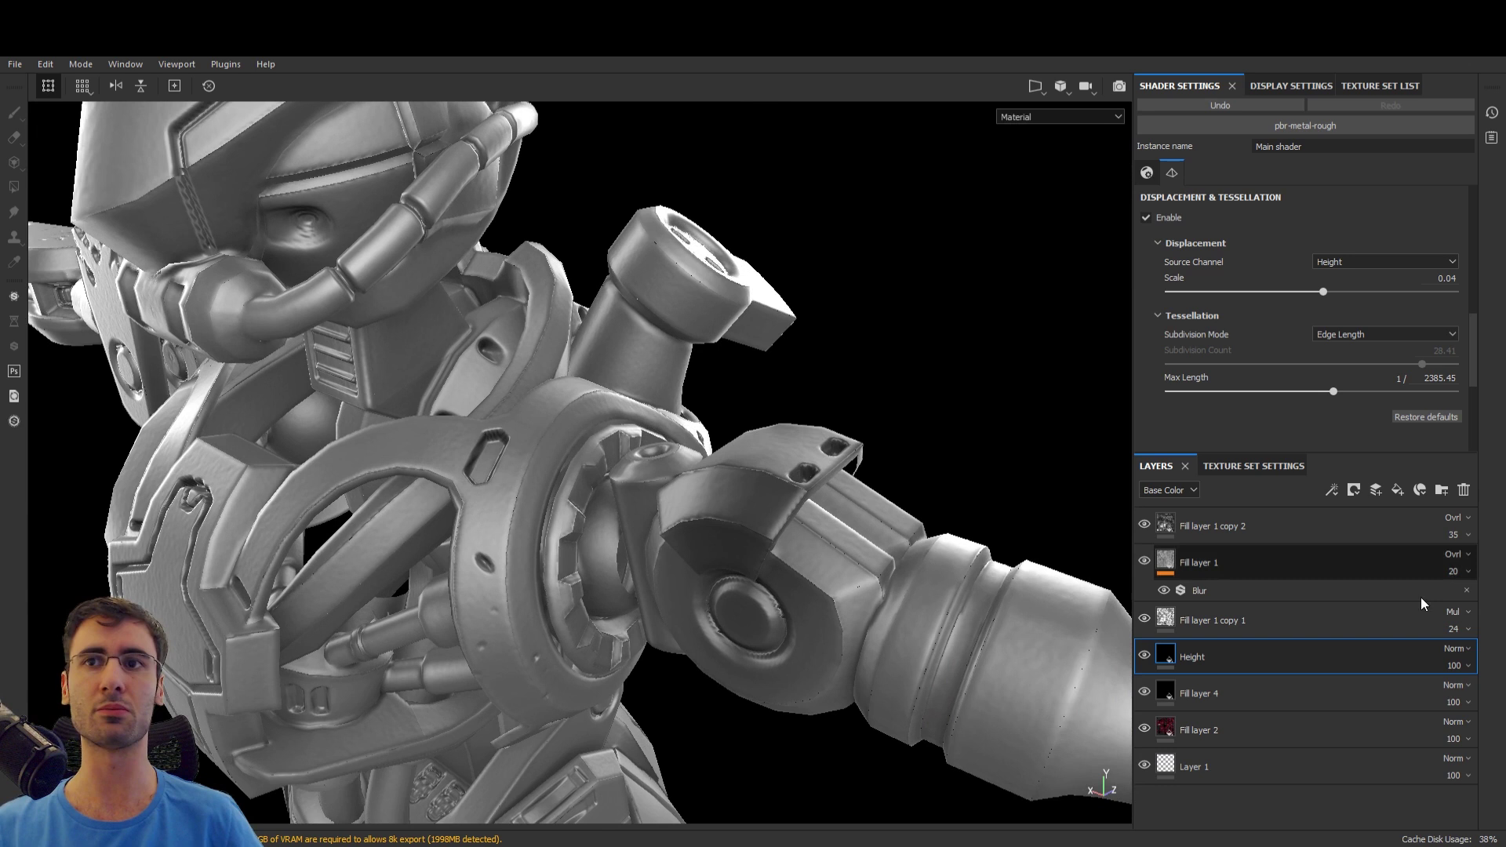
- Compare the robot's chest and shoulder with the Height layer hidden and shown, leaving the layer visible
left_click(1145, 655)
left_click(1144, 656)
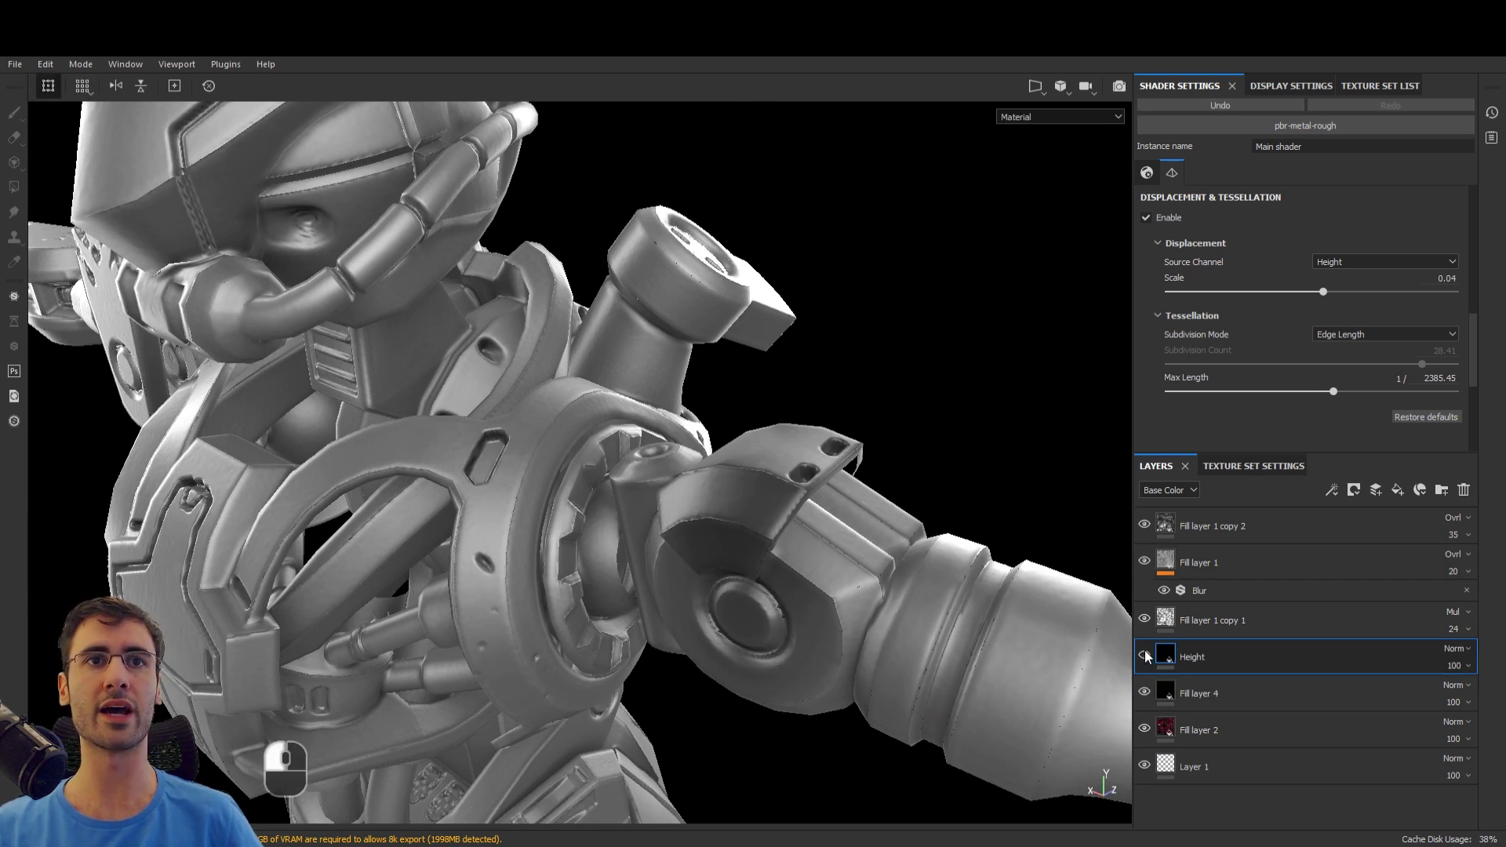
left_click(1144, 656)
left_click(1145, 655)
left_click(1145, 656)
left_click(1145, 655)
- Enable viewport shadows in the environment display settings
left_click_drag(603, 447, 478, 368, "alt")
left_click_drag(817, 594, 831, 628, "ctrl+alt")
right_click_drag(831, 628, 518, 431, "ctrl+alt")
left_click_drag(517, 431, 408, 330, "ctrl+alt")
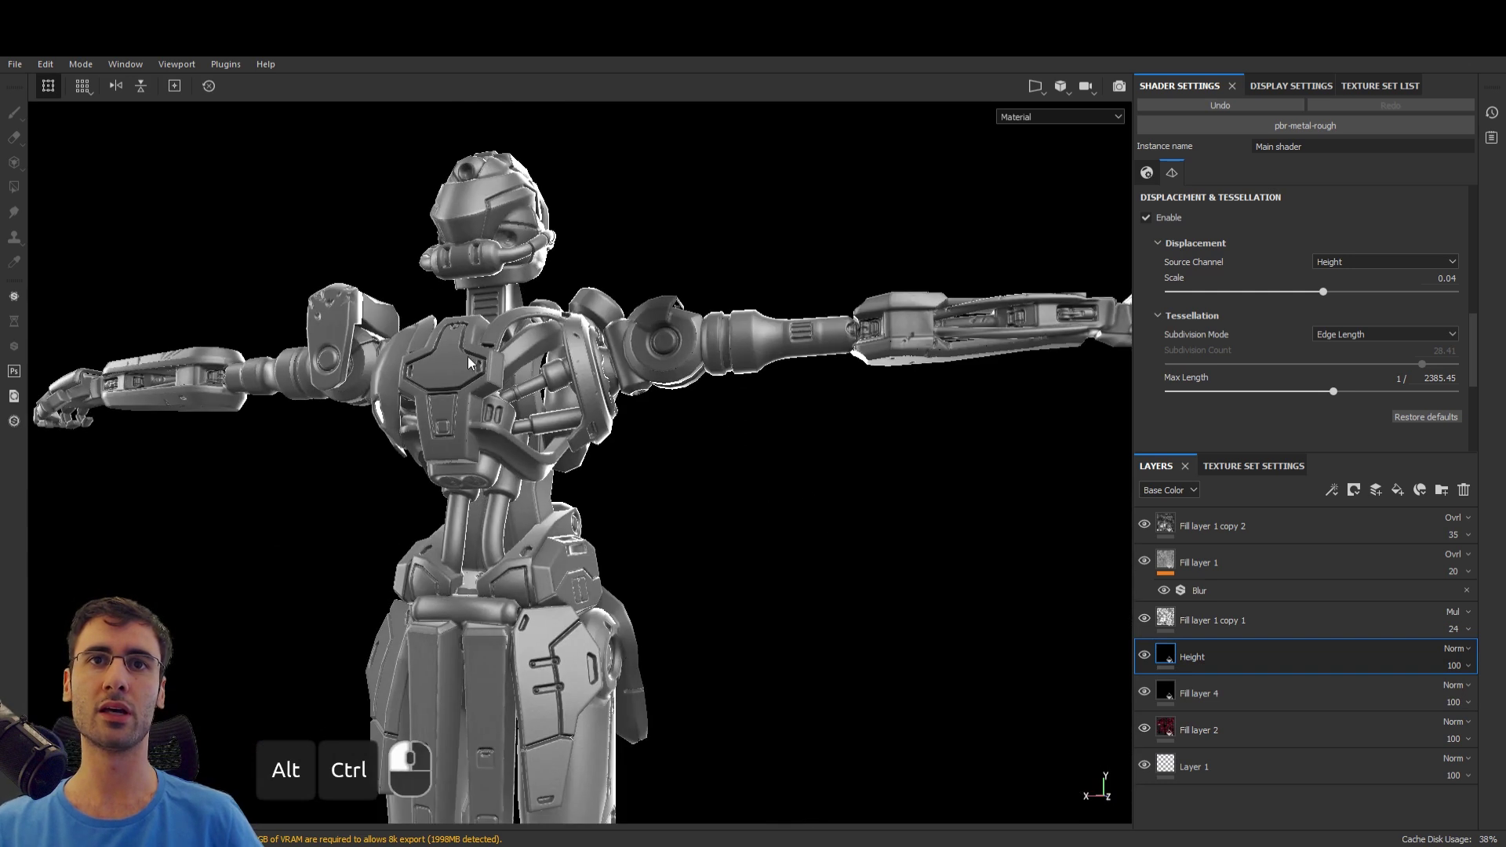
right_click_drag(408, 329, 463, 392, "alt")
left_click_drag(463, 392, 564, 667, "alt")
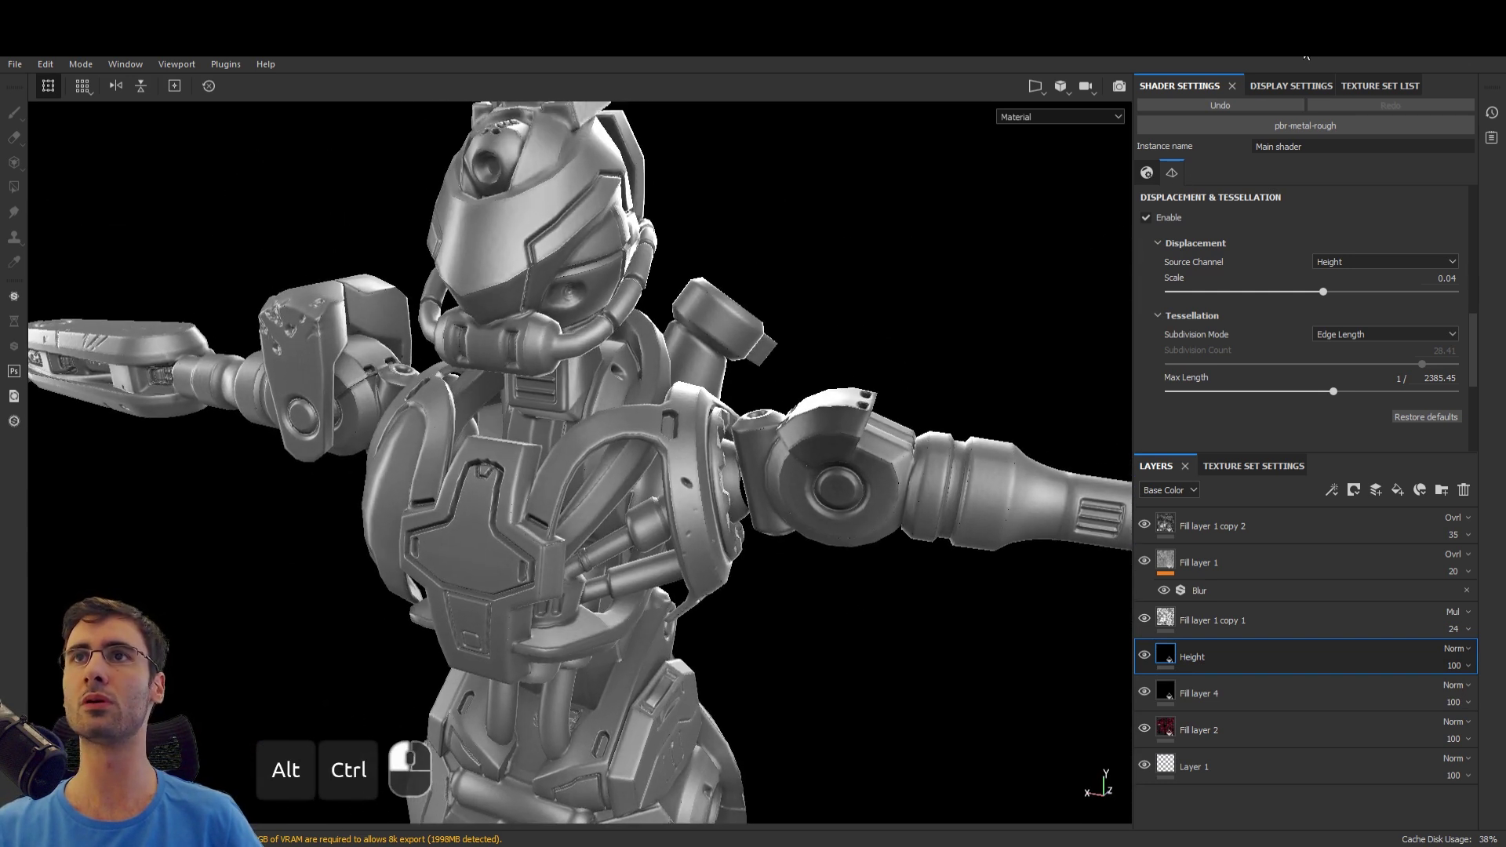
left_click(1286, 86)
left_click(1154, 377)
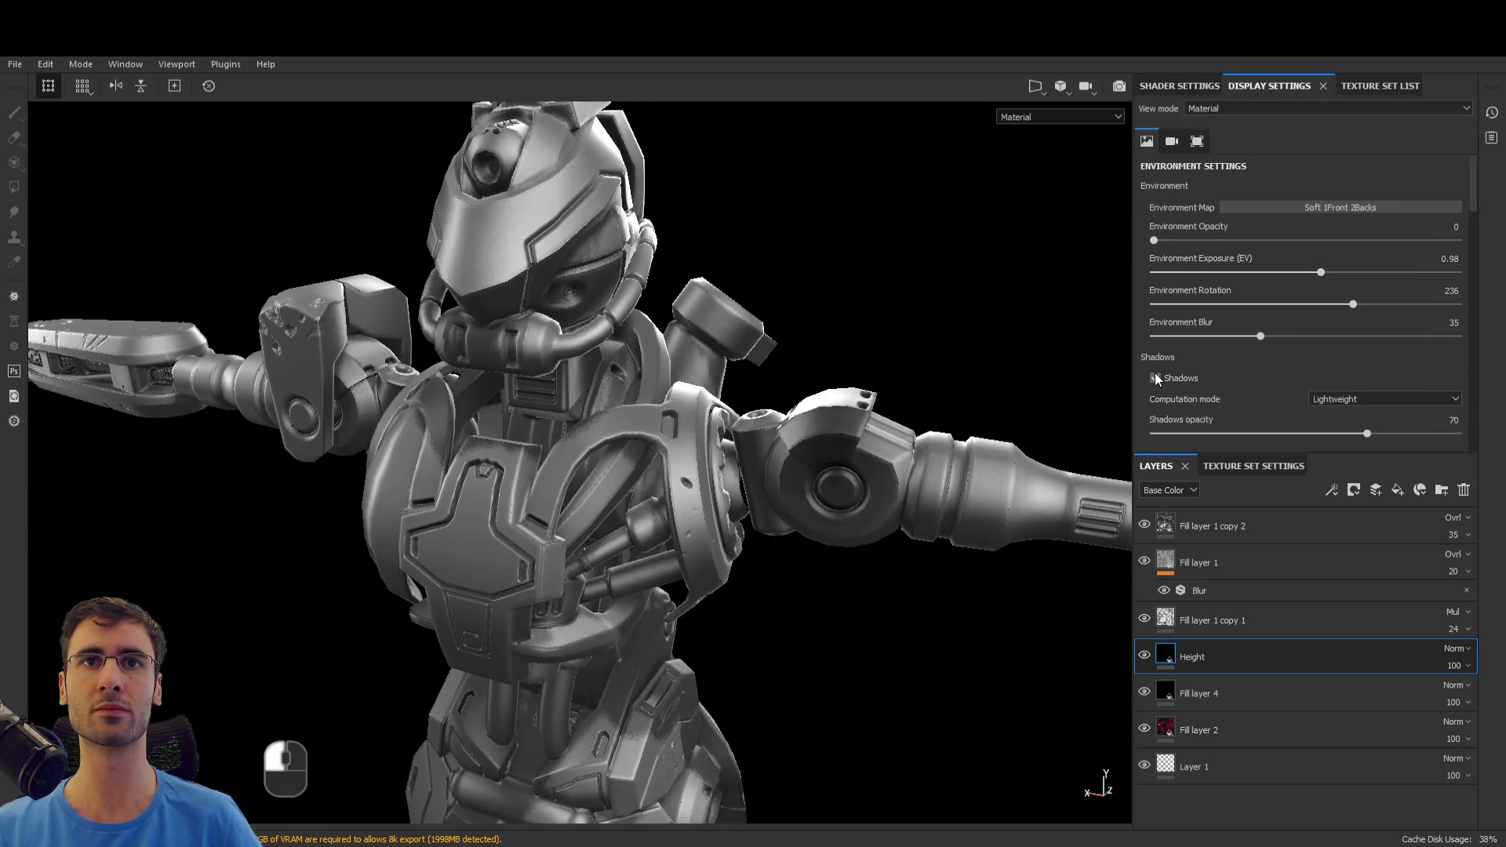
- Set the shadows opacity to 80
left_click_drag(710, 376, 650, 371, "alt")
scroll(649, 371, "up", 1)
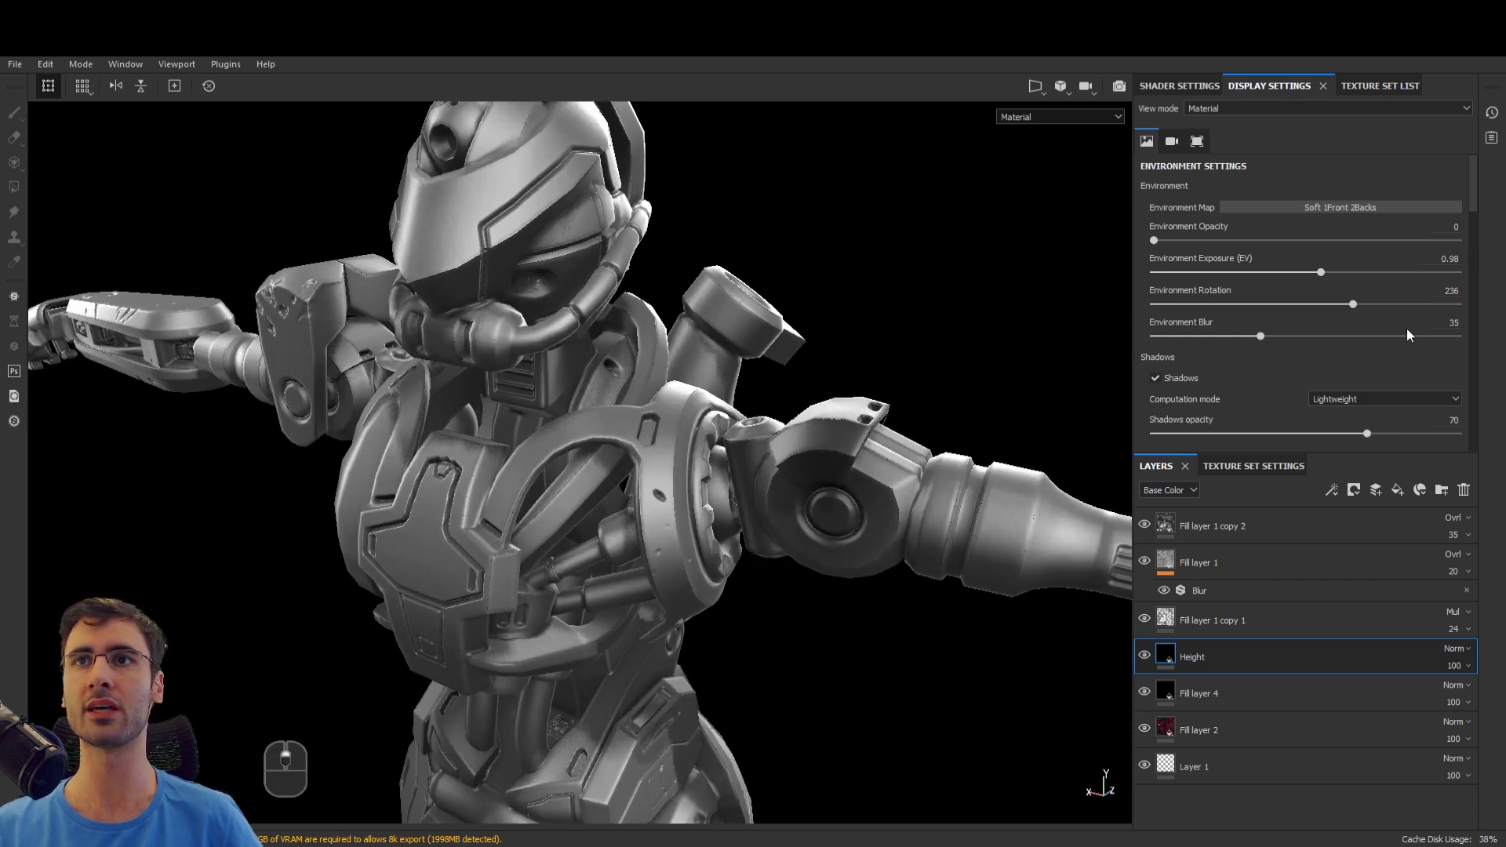
scroll(1333, 400, "down", 1)
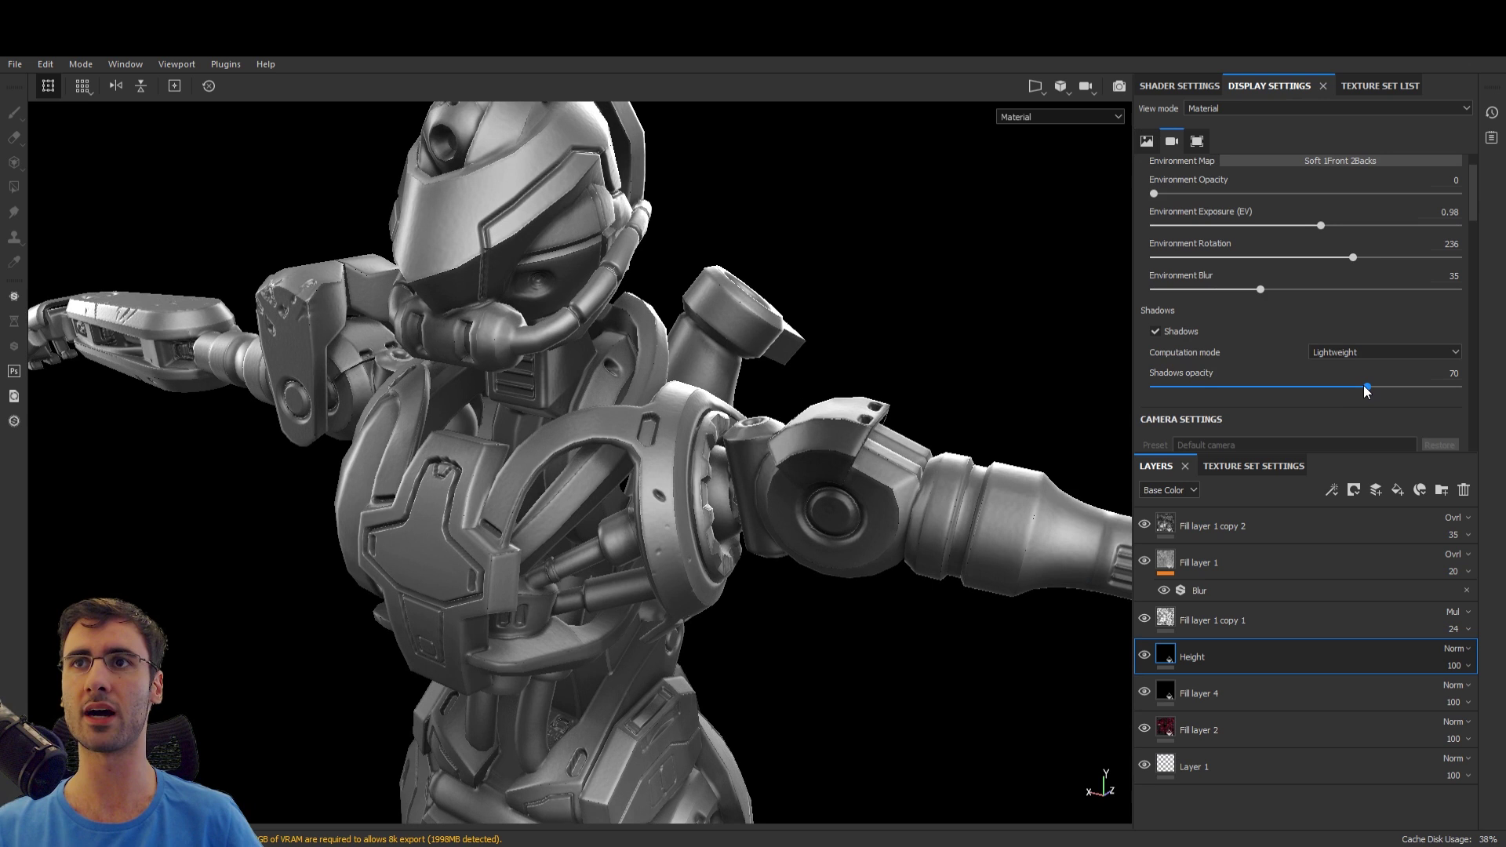
left_click_drag(1363, 384, 1397, 387)
scroll(1239, 259, "down", 1)
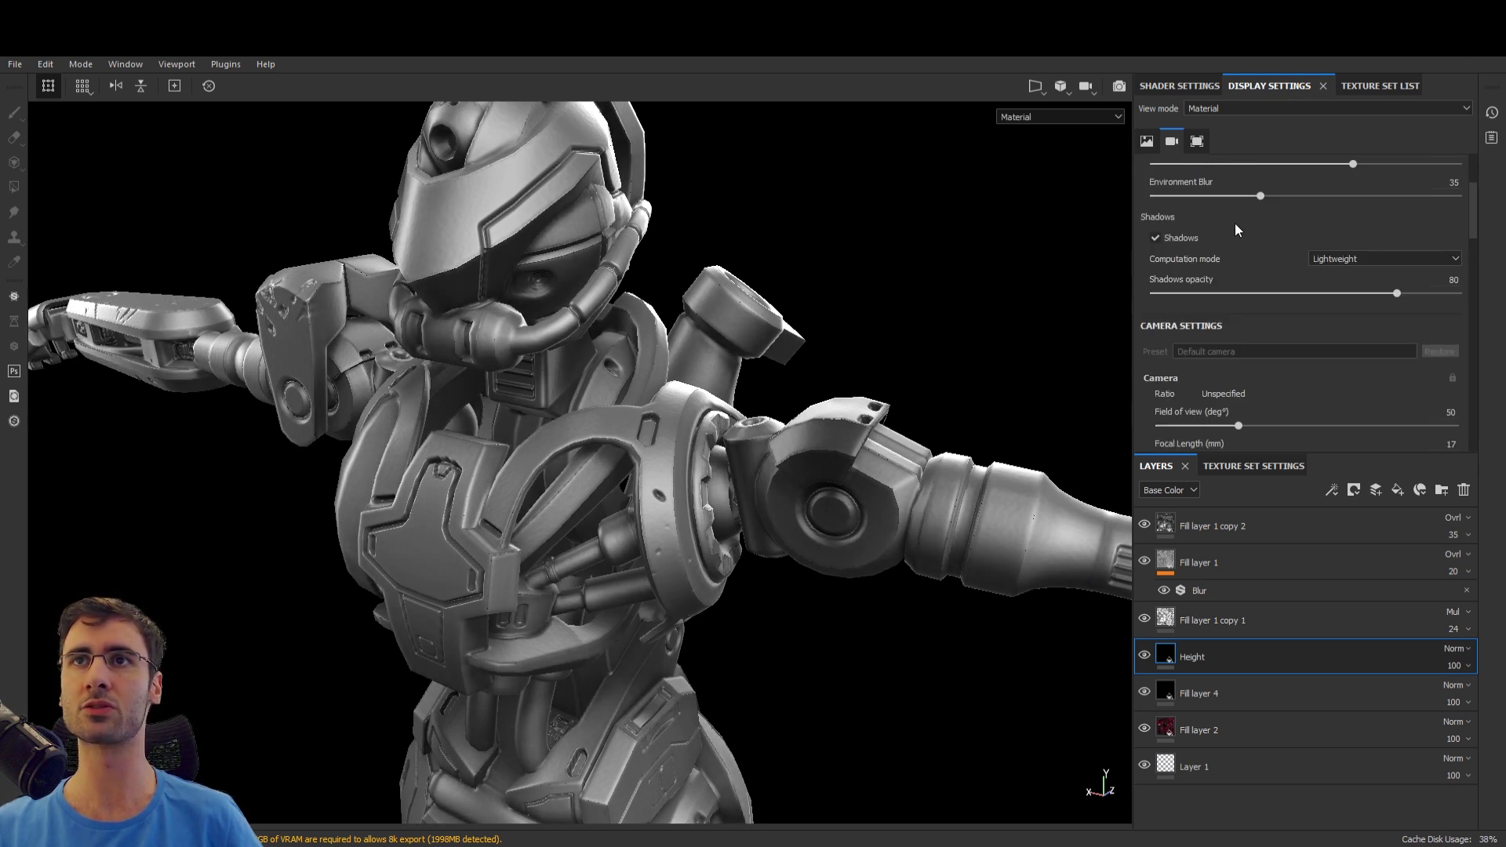
scroll(1234, 235, "up", 2)
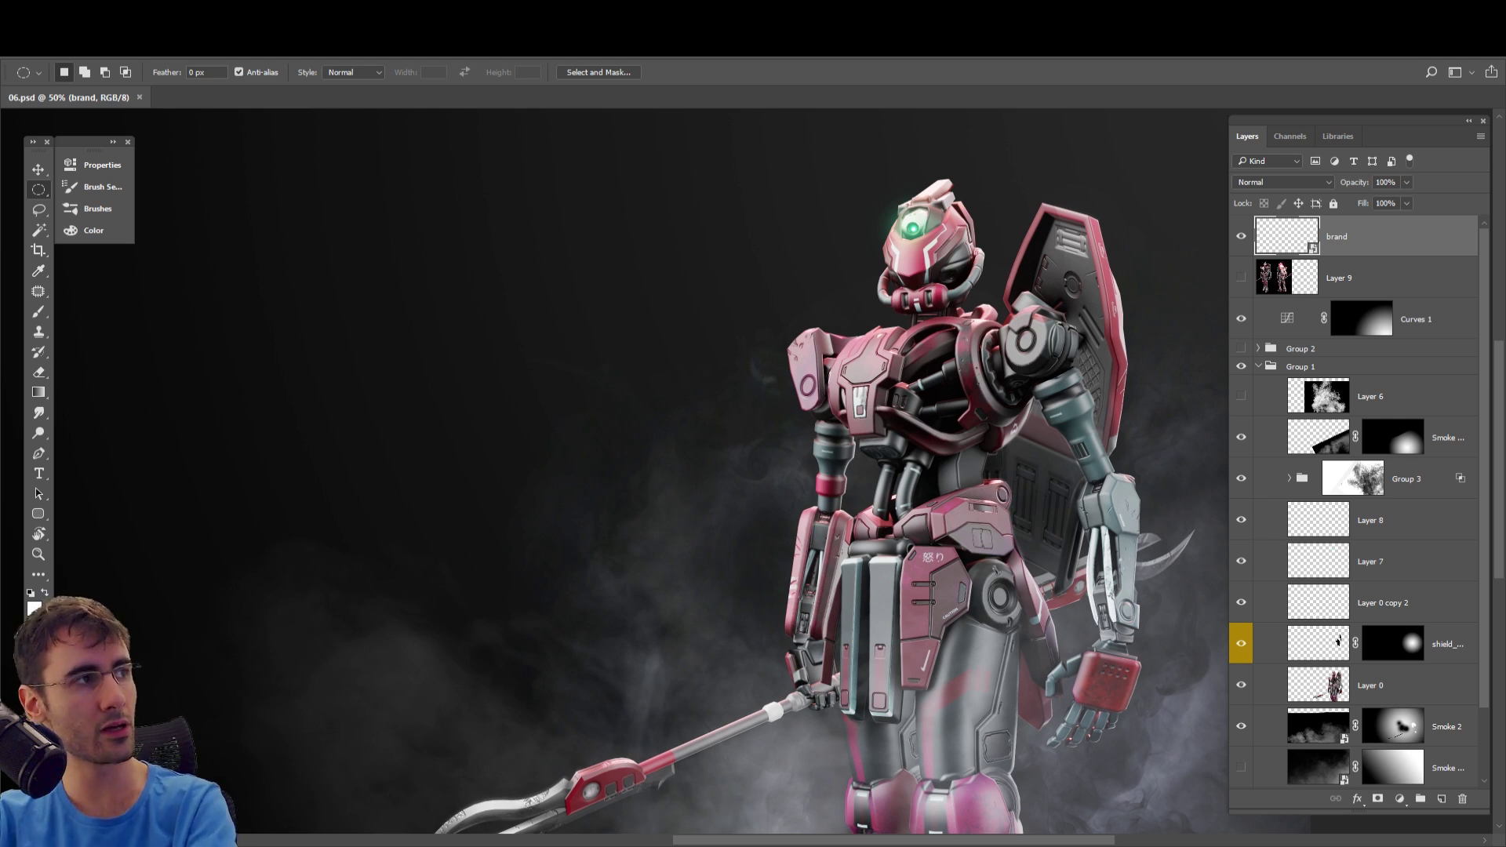
- Inspect the finished robot image in 06.psd in Photoshop, focusing on the head, chest and shoulders
left_click(762, 346)
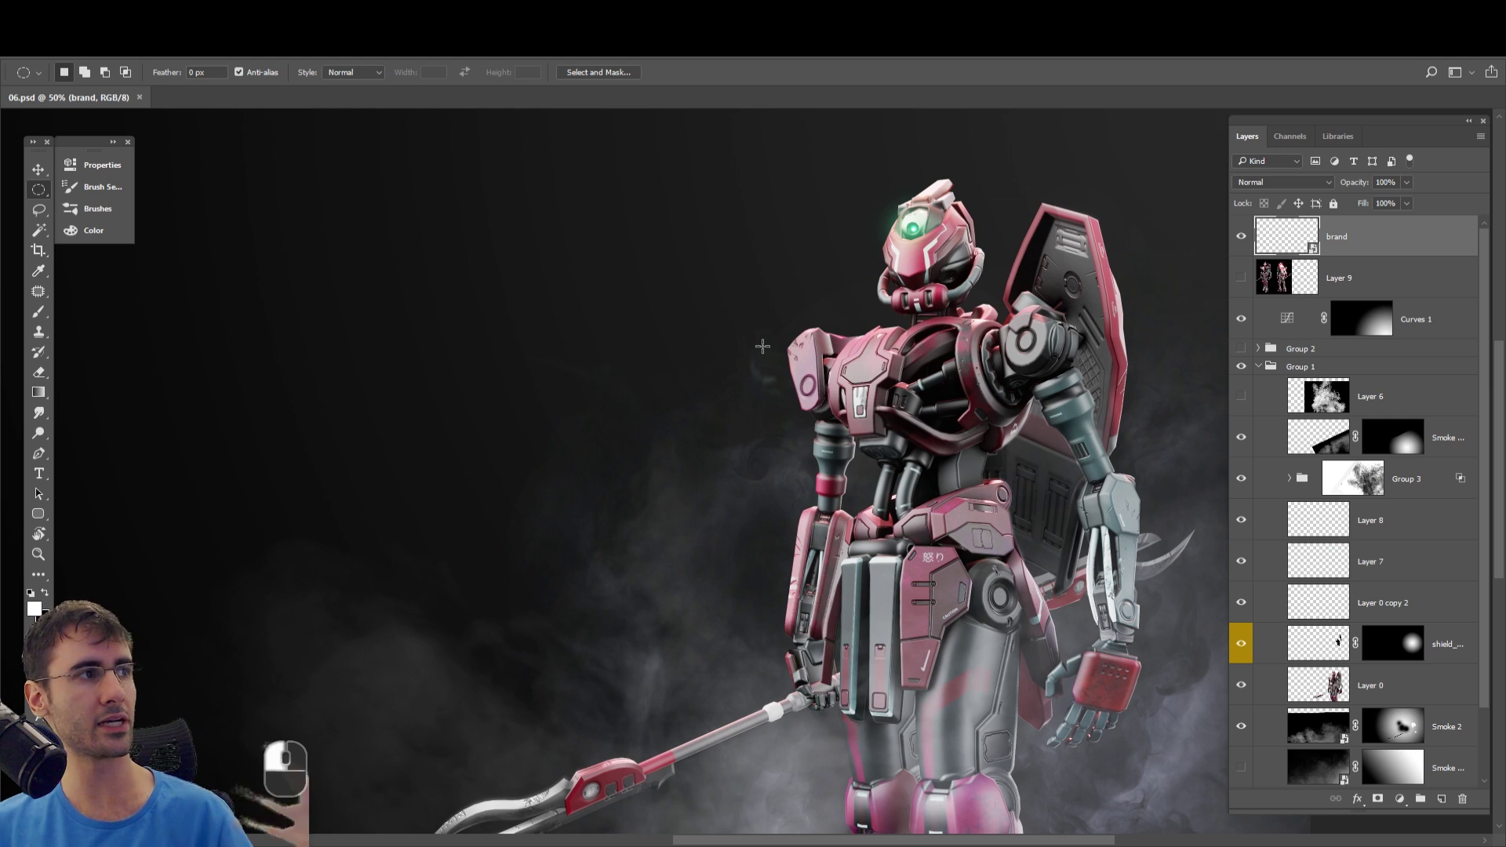
left_click_drag(816, 461, 653, 429)
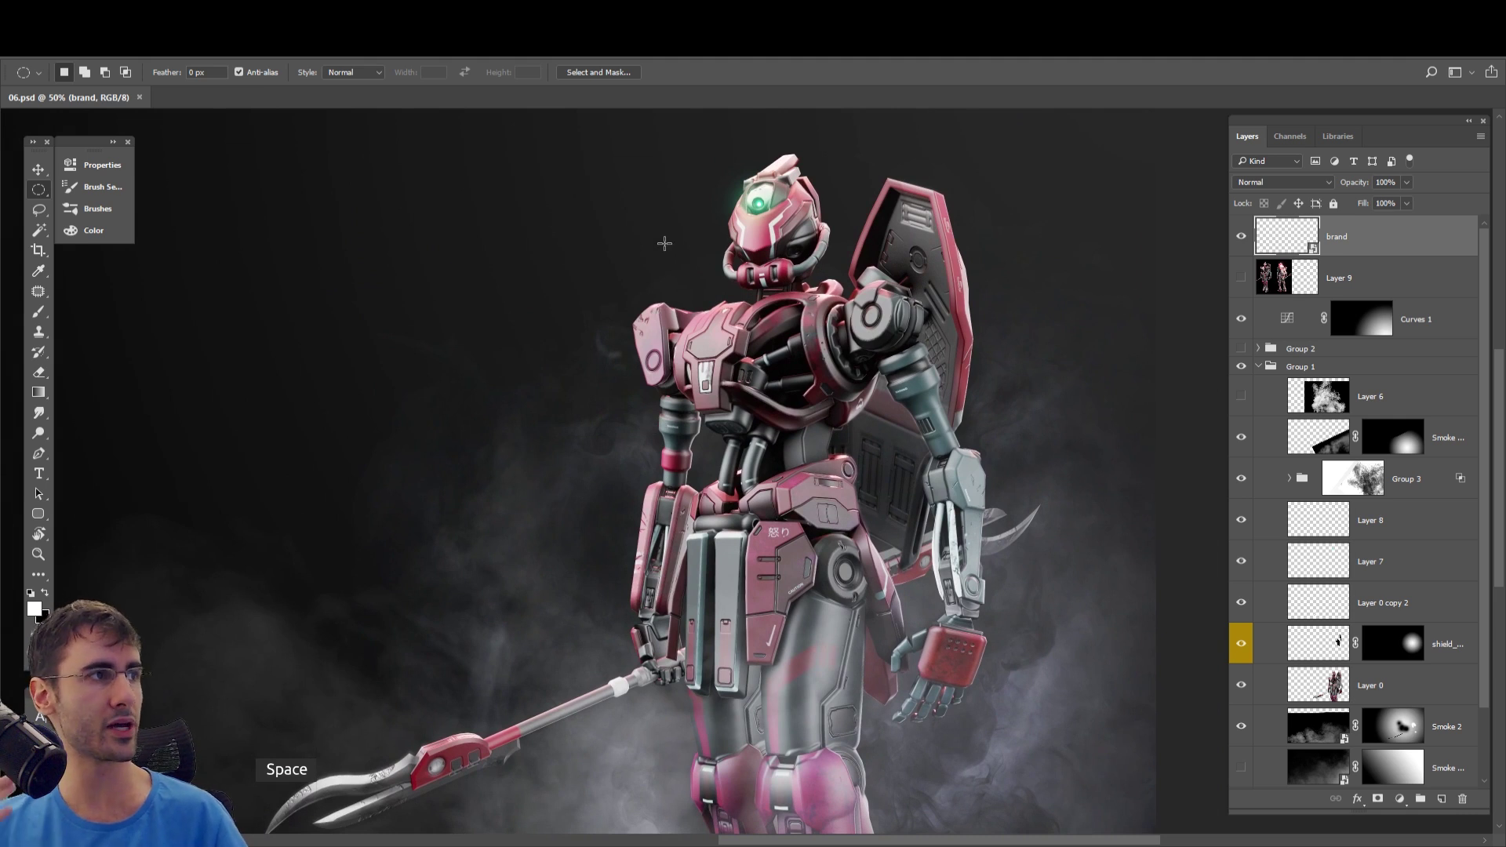
scroll(766, 260, "up", 6)
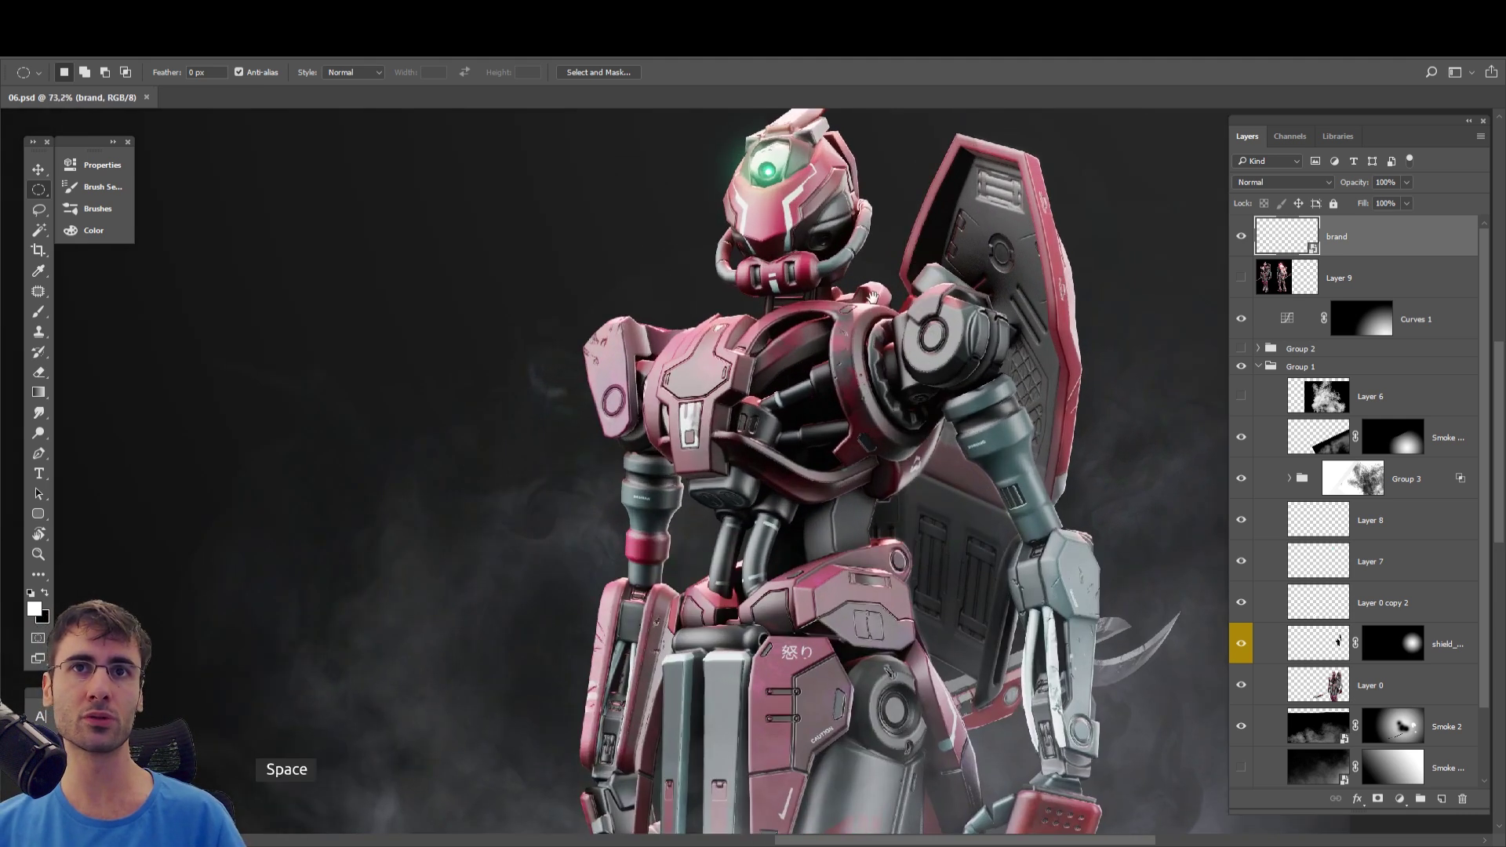
left_click_drag(873, 296, 775, 401)
scroll(775, 401, "down", 1)
scroll(782, 392, "up", 1)
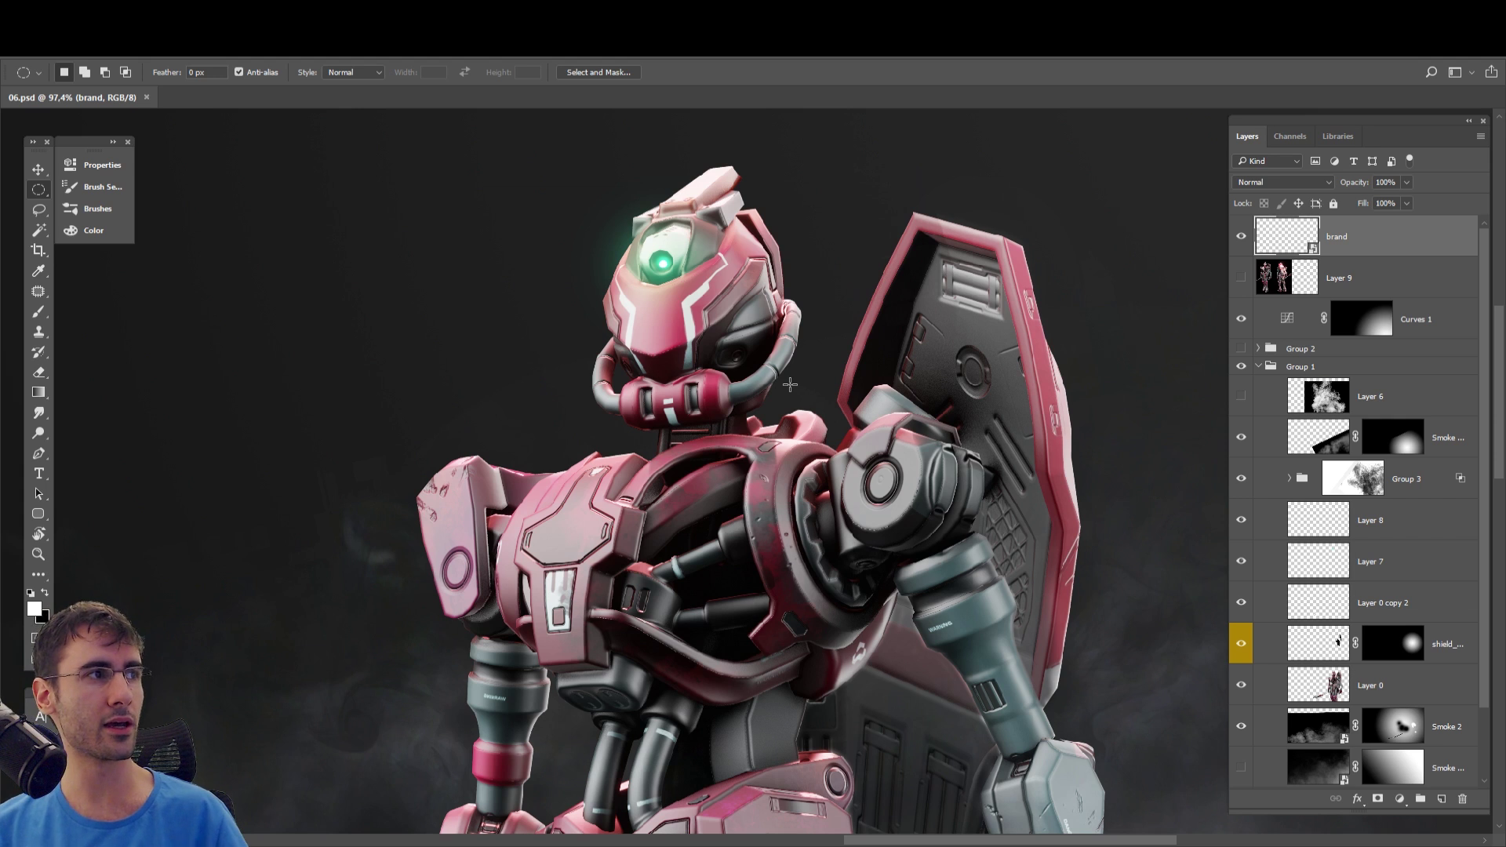
scroll(795, 406, "up", 1)
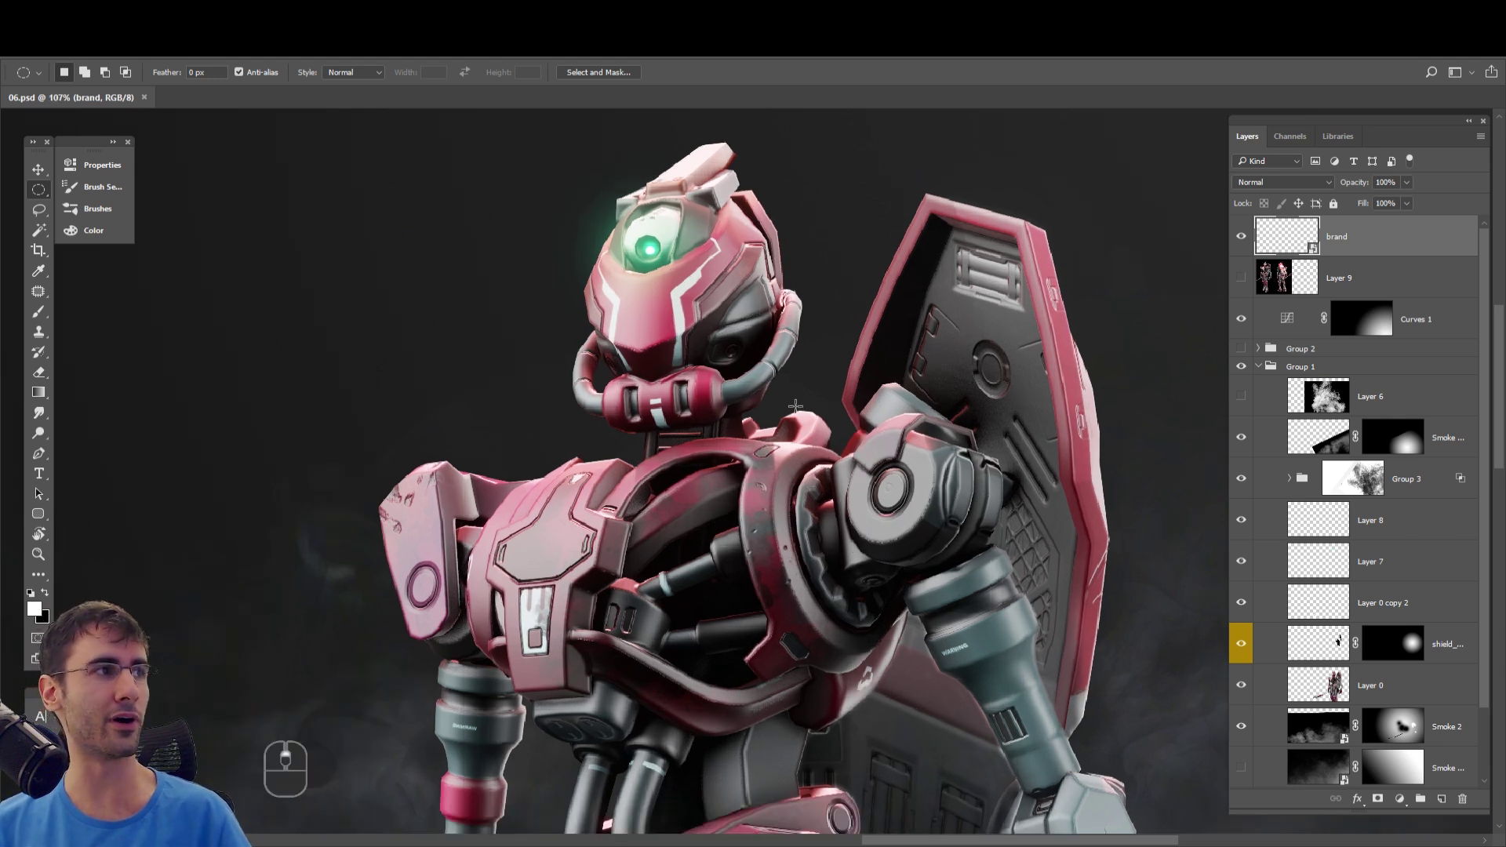
left_click_drag(796, 406, 765, 450)
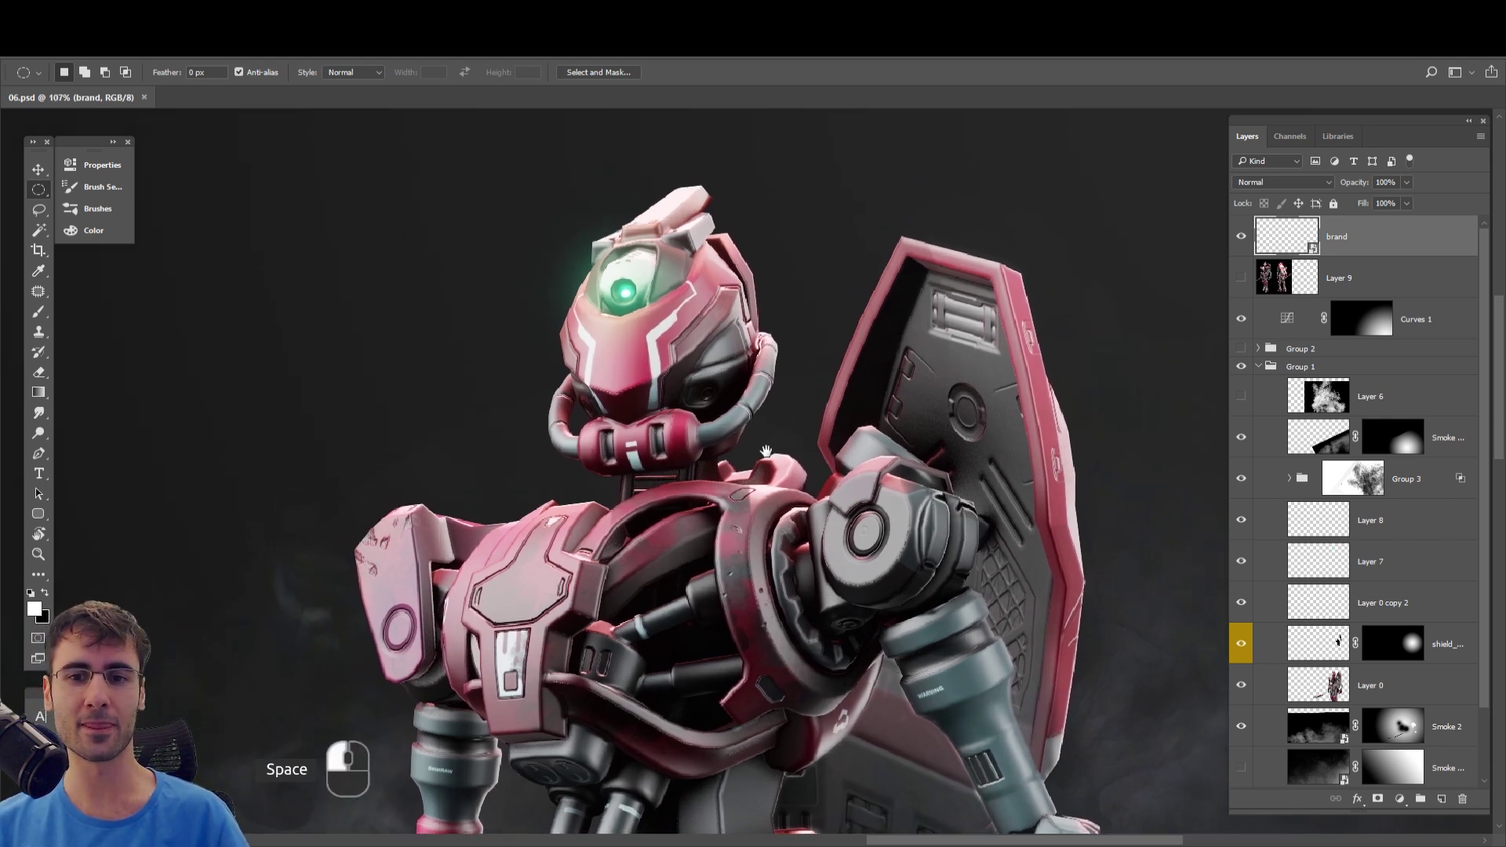
scroll(767, 451, "up", 1)
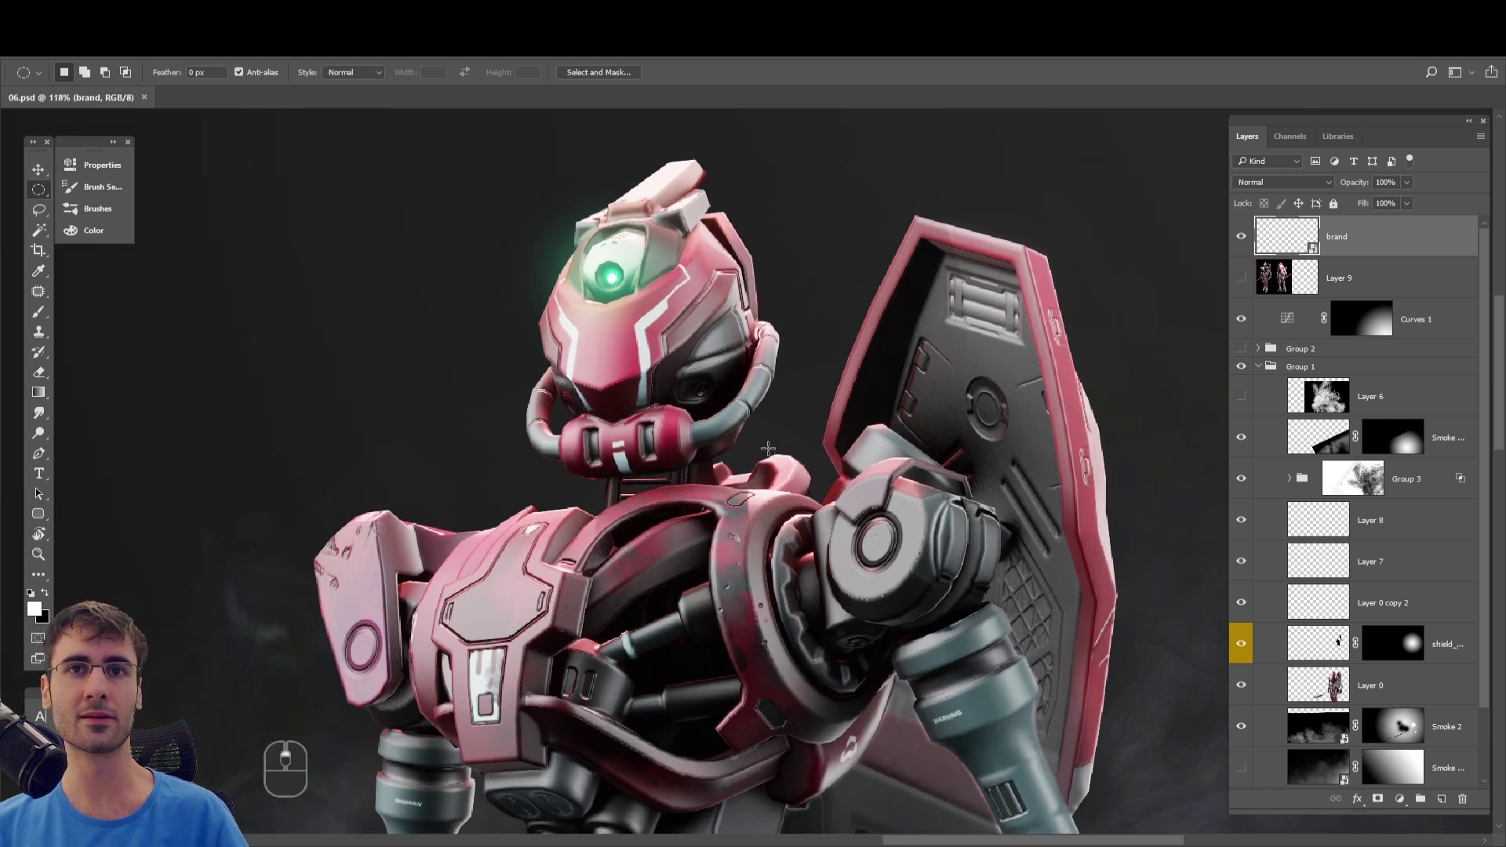
scroll(786, 458, "down", 1)
left_click_drag(775, 476, 749, 459)
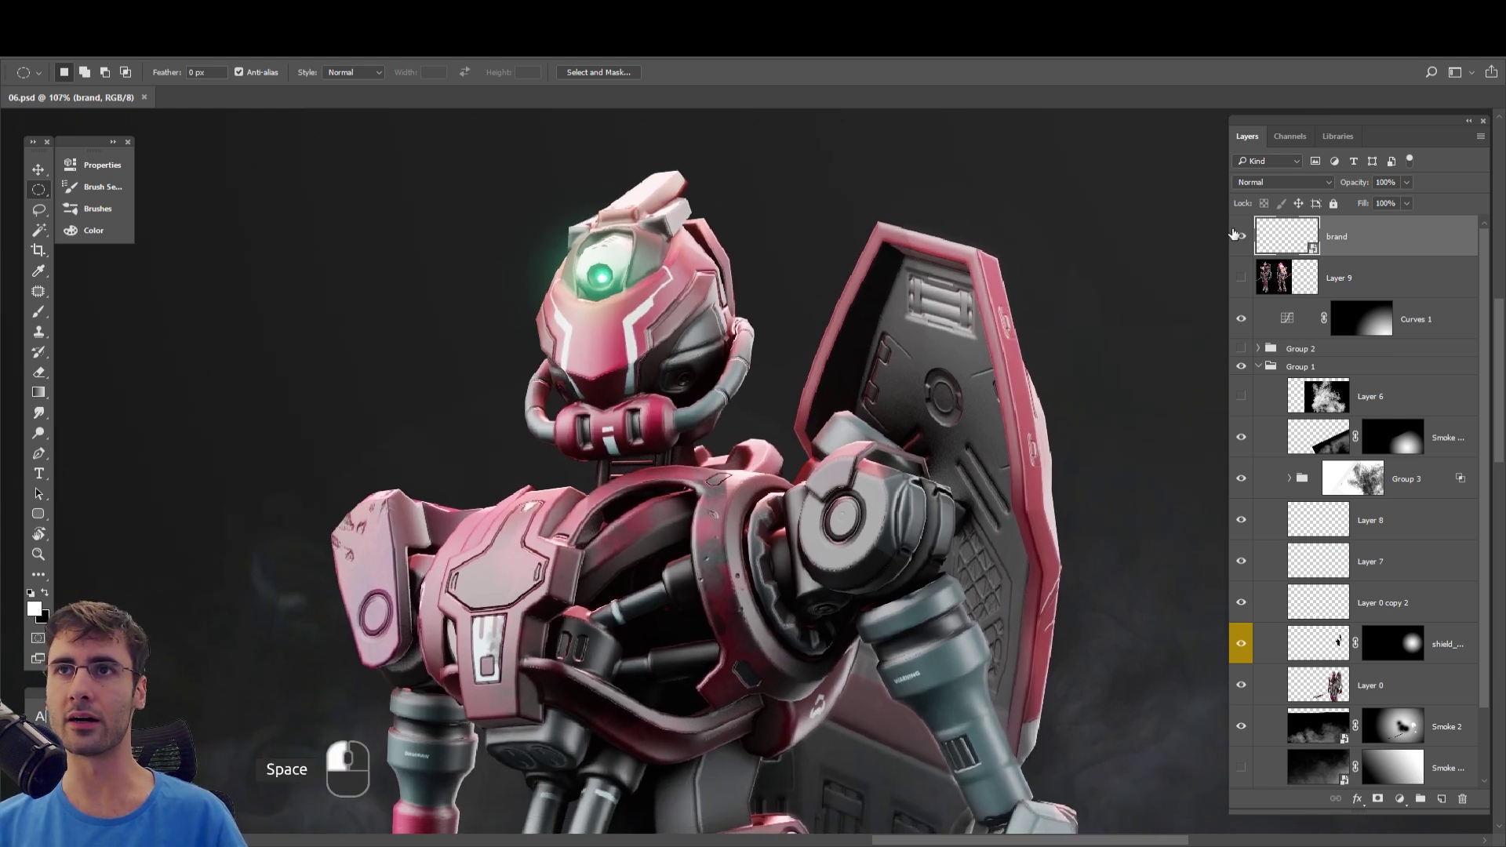
- Compare the robot composition with the Curves 1 adjustment layer hidden and shown, leaving the layer visible
key("Delete")
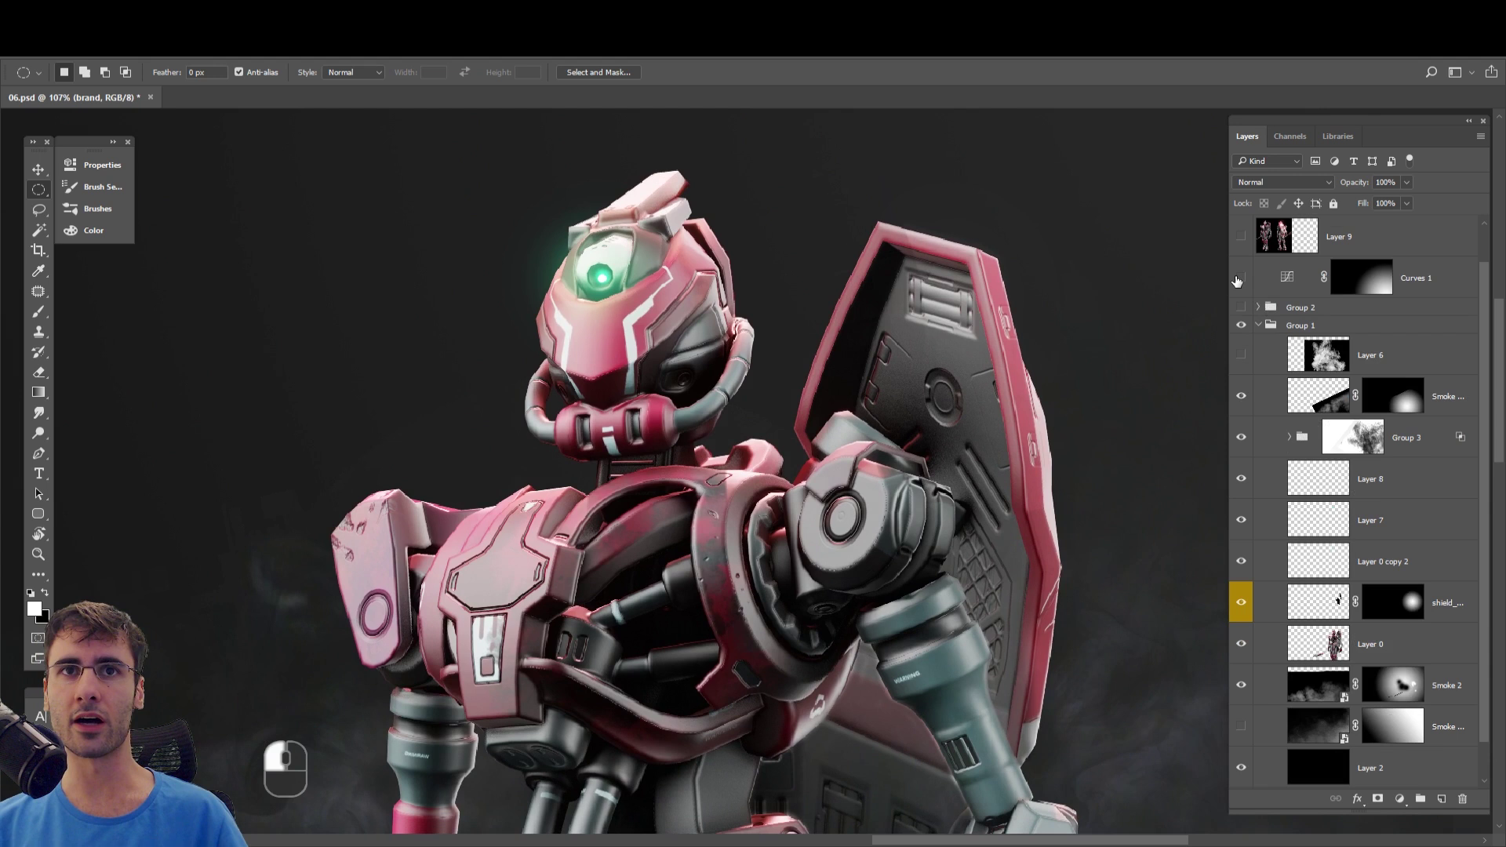
scroll(800, 480, "down", 8)
left_click_drag(1216, 553, 1200, 299)
left_click(1240, 279)
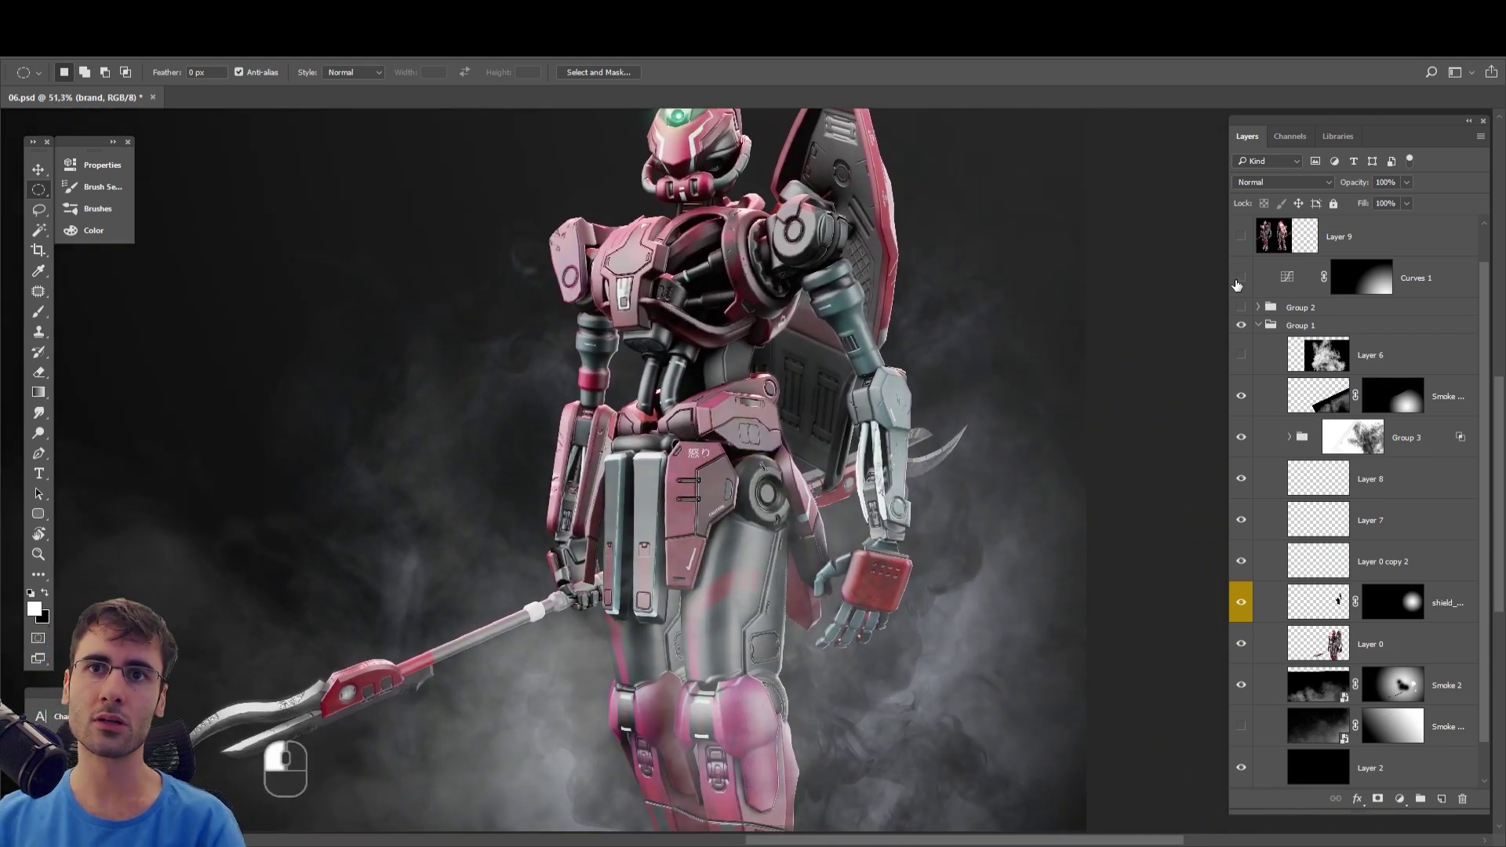
left_click(1239, 279)
left_click(1239, 279)
left_click(1239, 280)
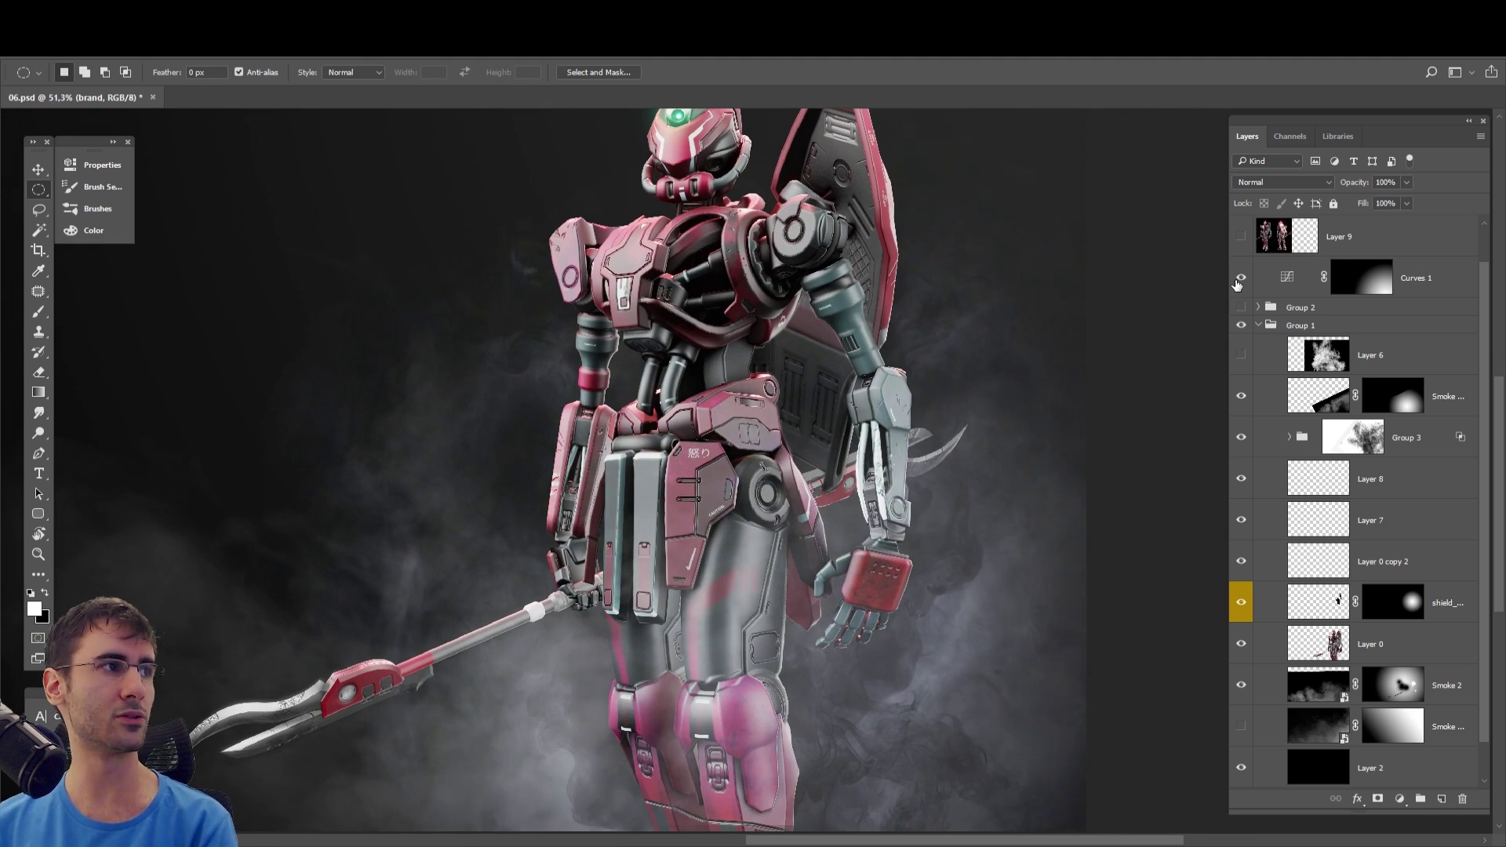
left_click(1239, 279)
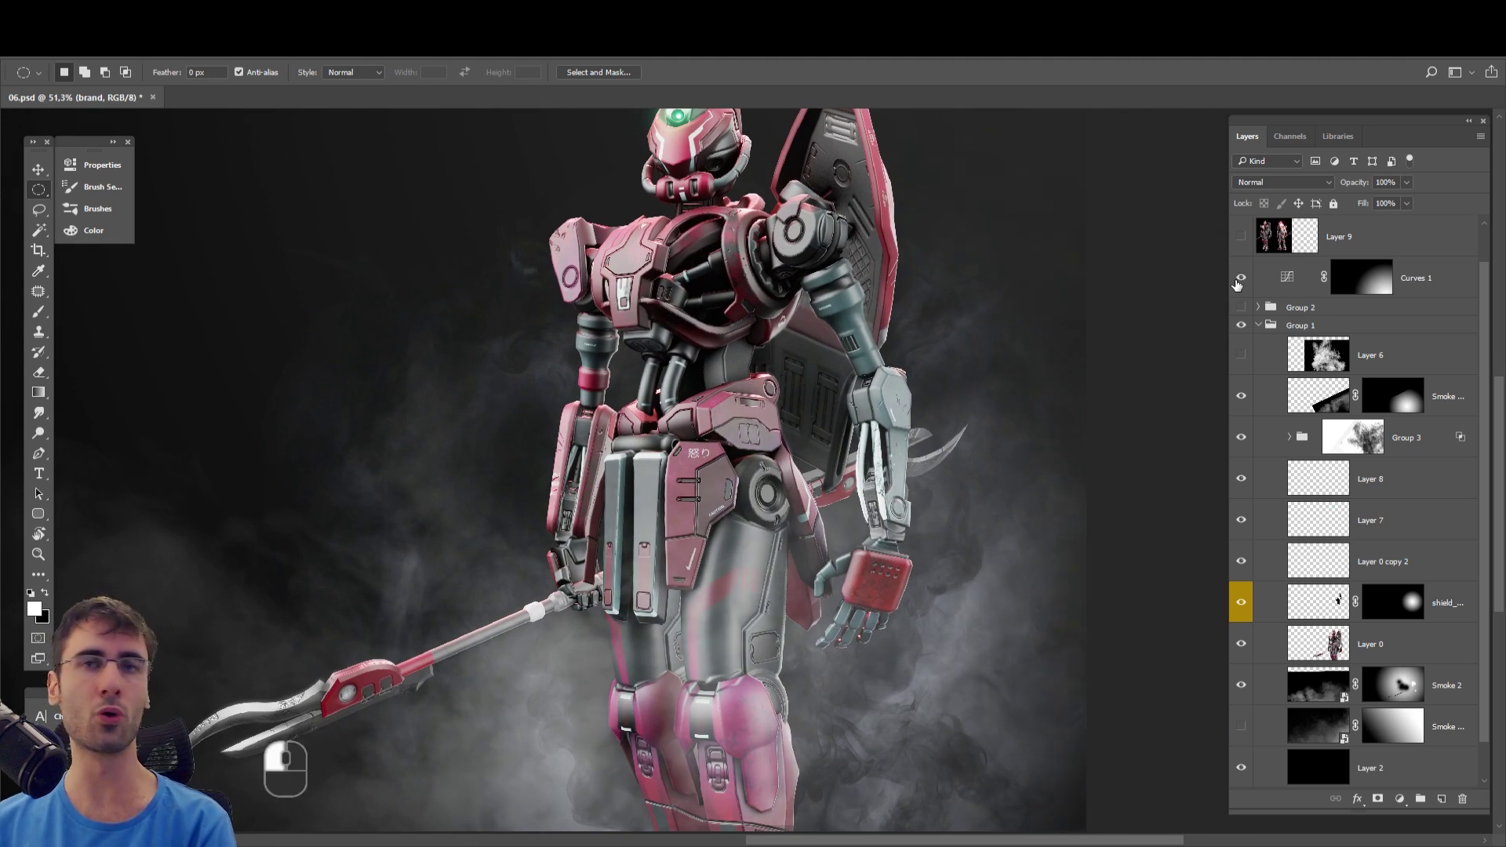
- Compare the smoke around the legs with the masked Smoke layer directly above Group 3 hidden and shown, leaving it visible
left_click(1239, 326)
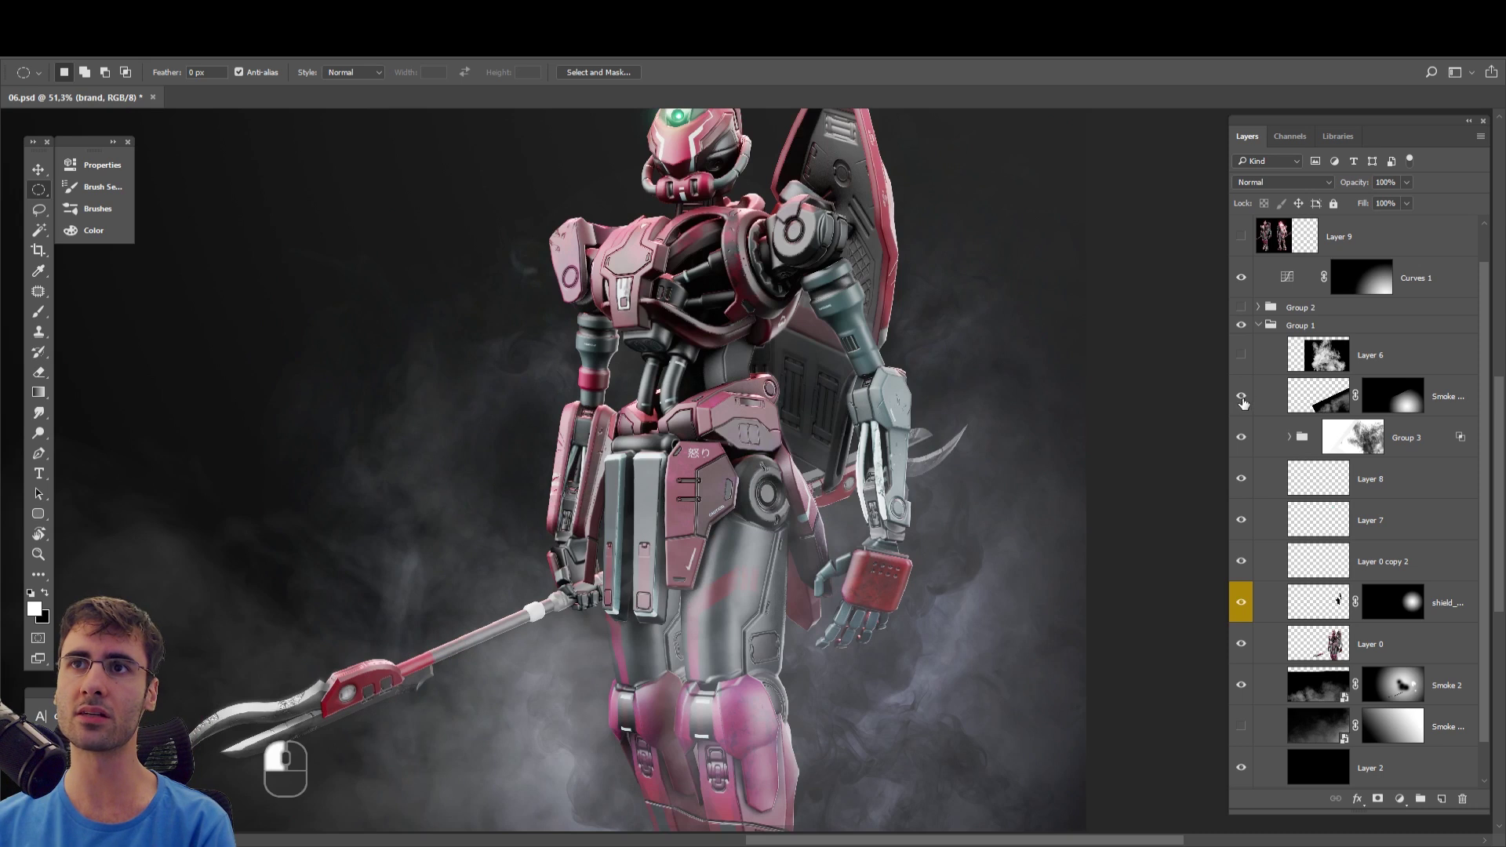
left_click(1240, 397)
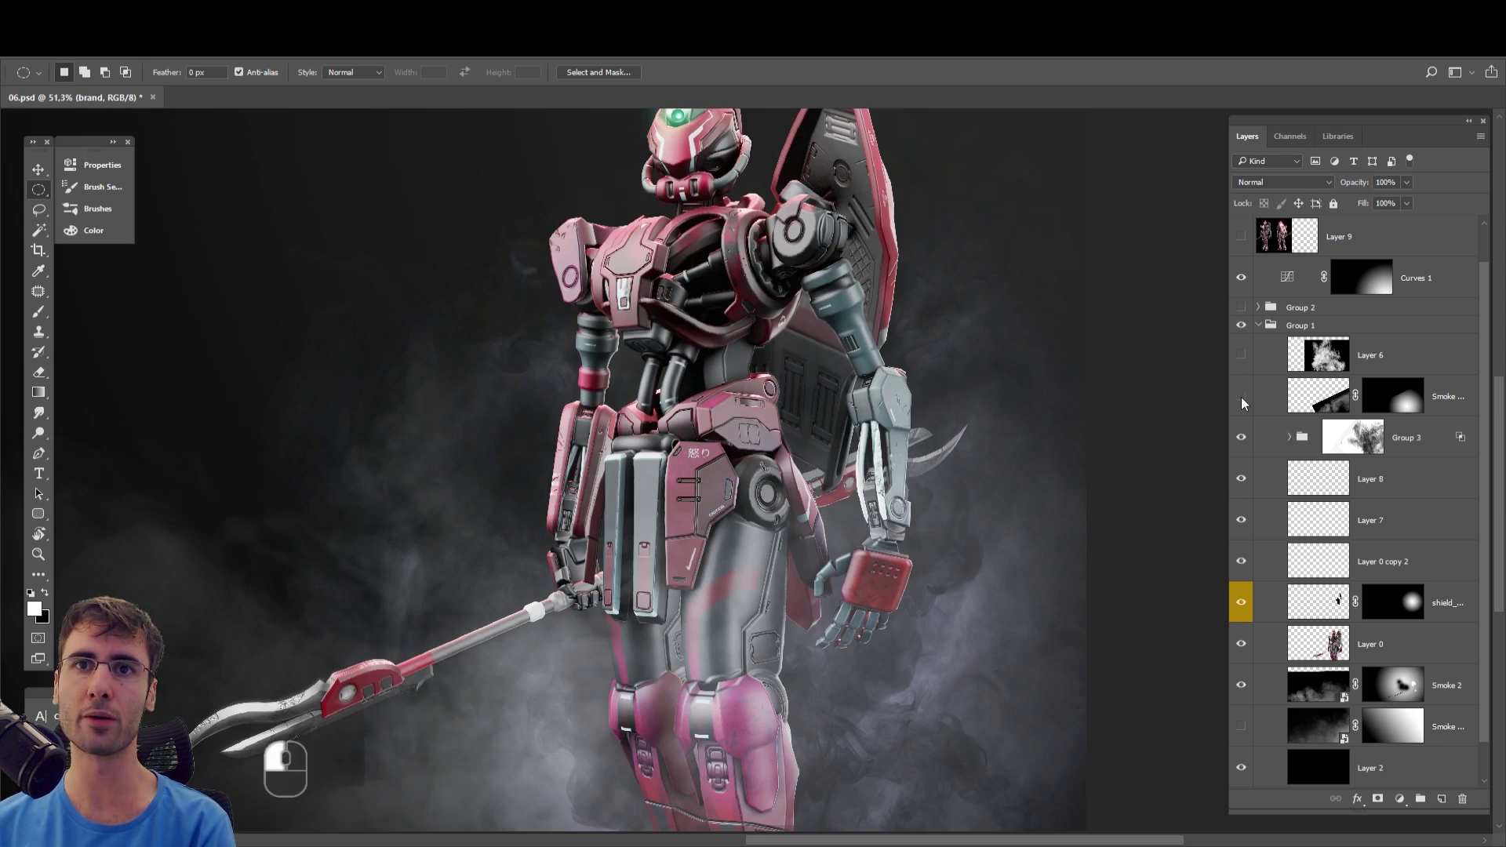
left_click(1240, 397)
left_click(1240, 397)
left_click(1241, 398)
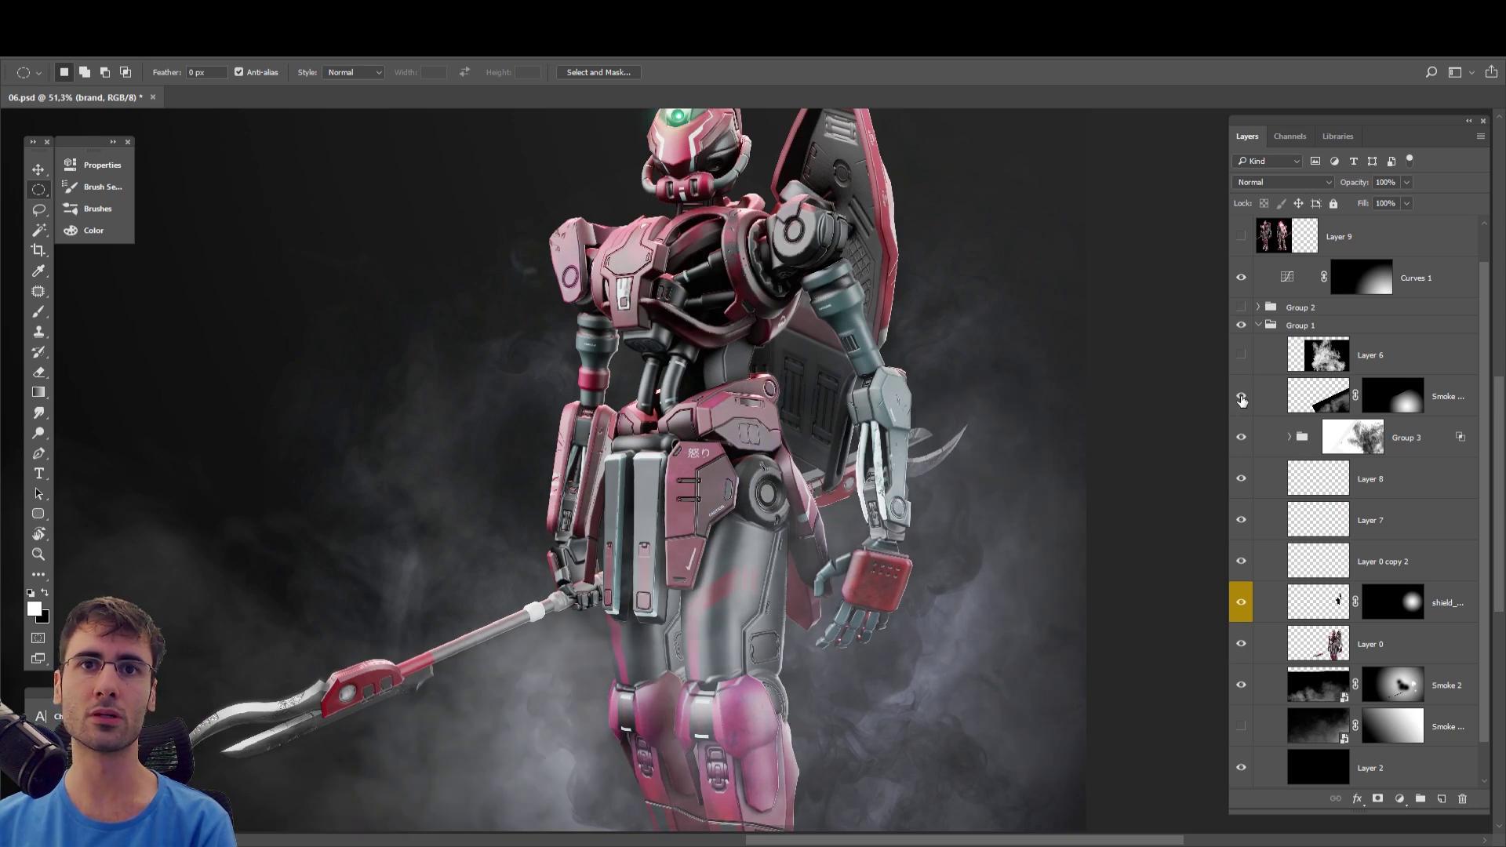
left_click(1241, 399)
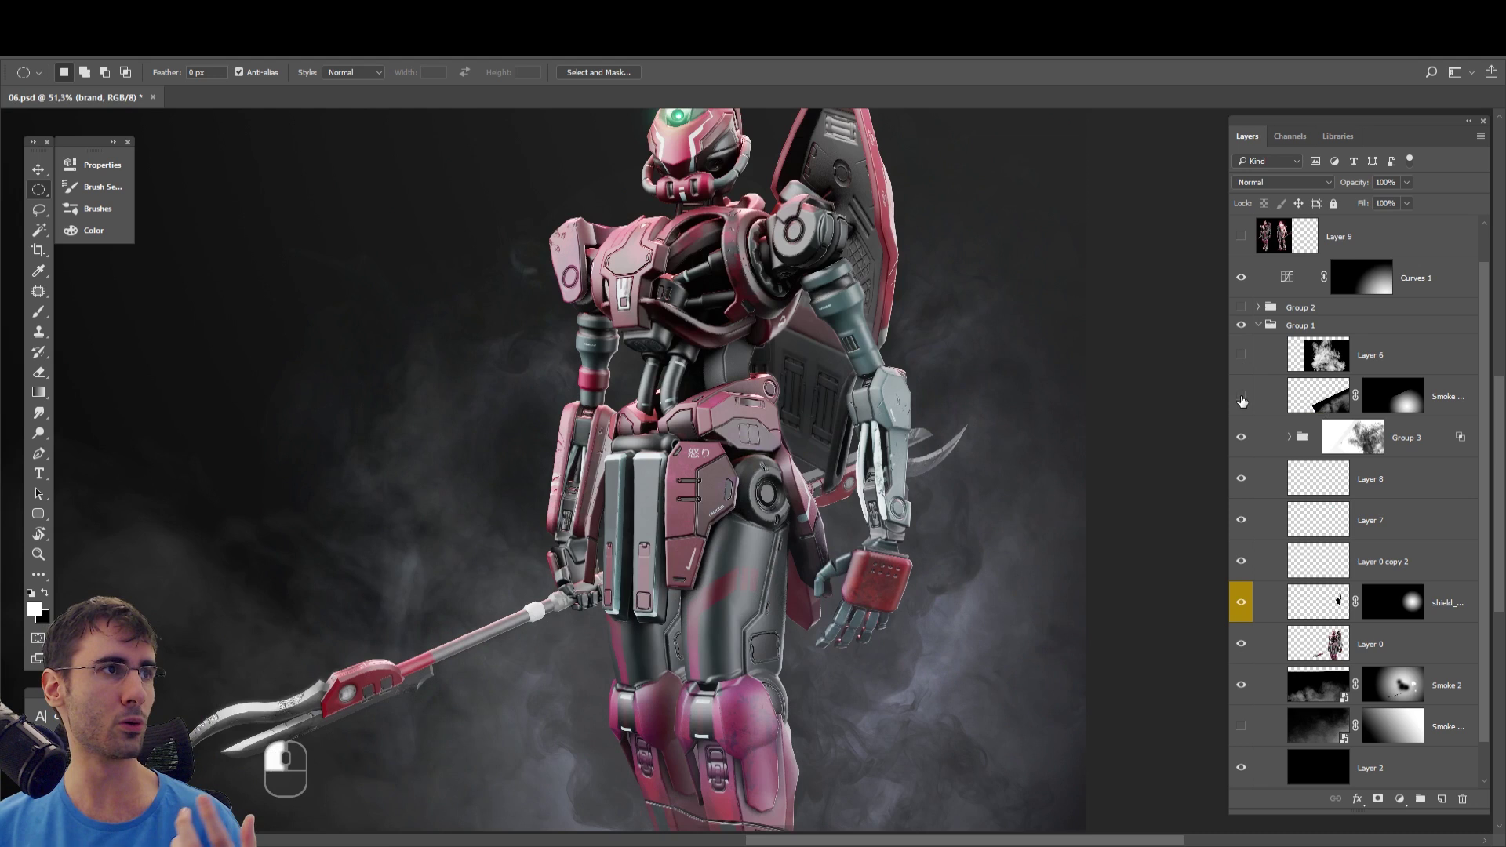
left_click(1241, 398)
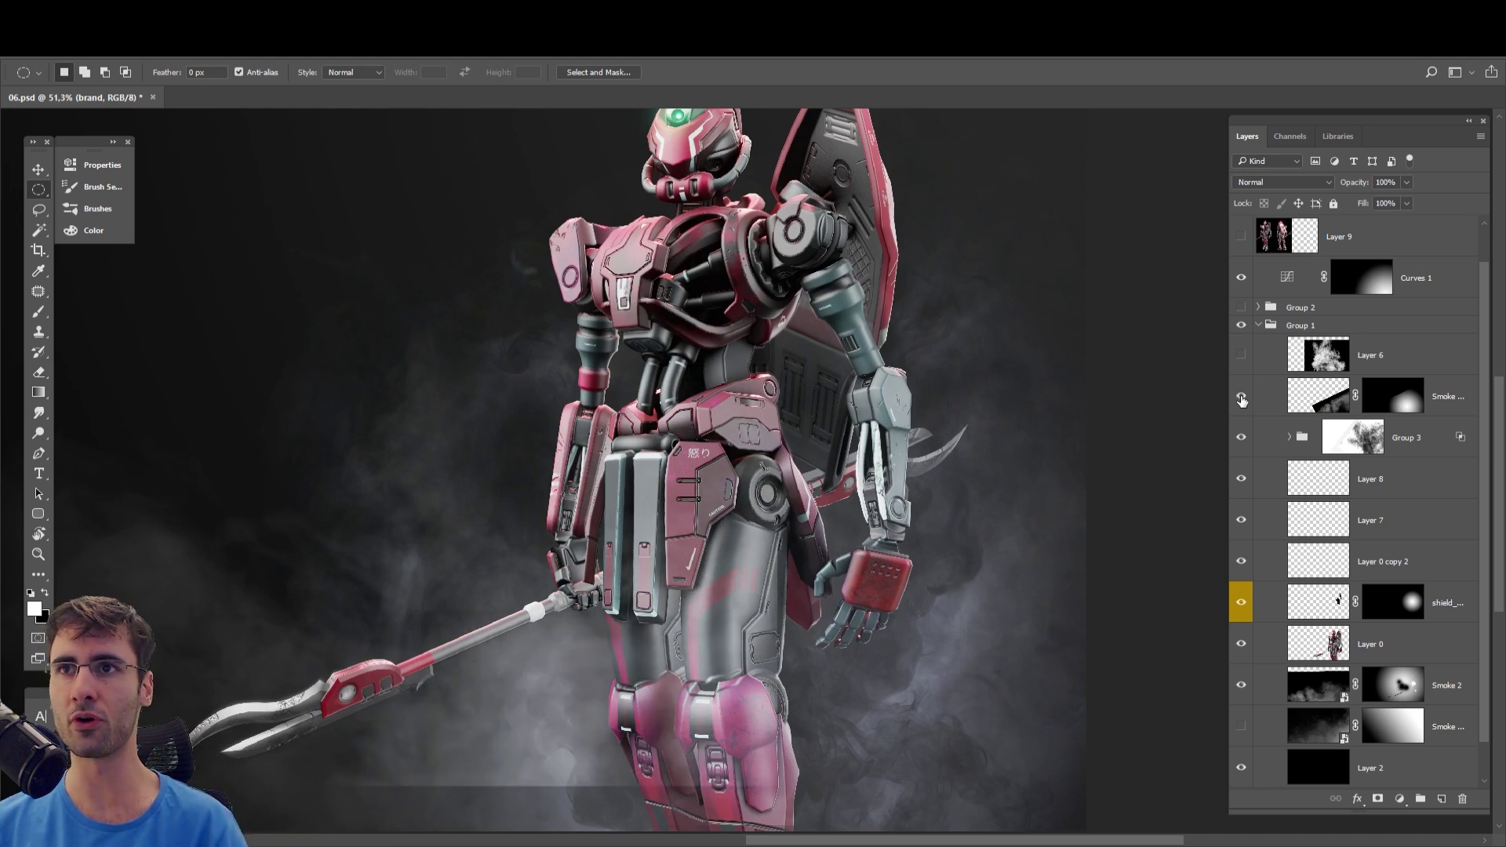
- Select Group 3 and compare the image with the group hidden and shown, leaving it visible
left_click(1241, 438)
left_click(1241, 438)
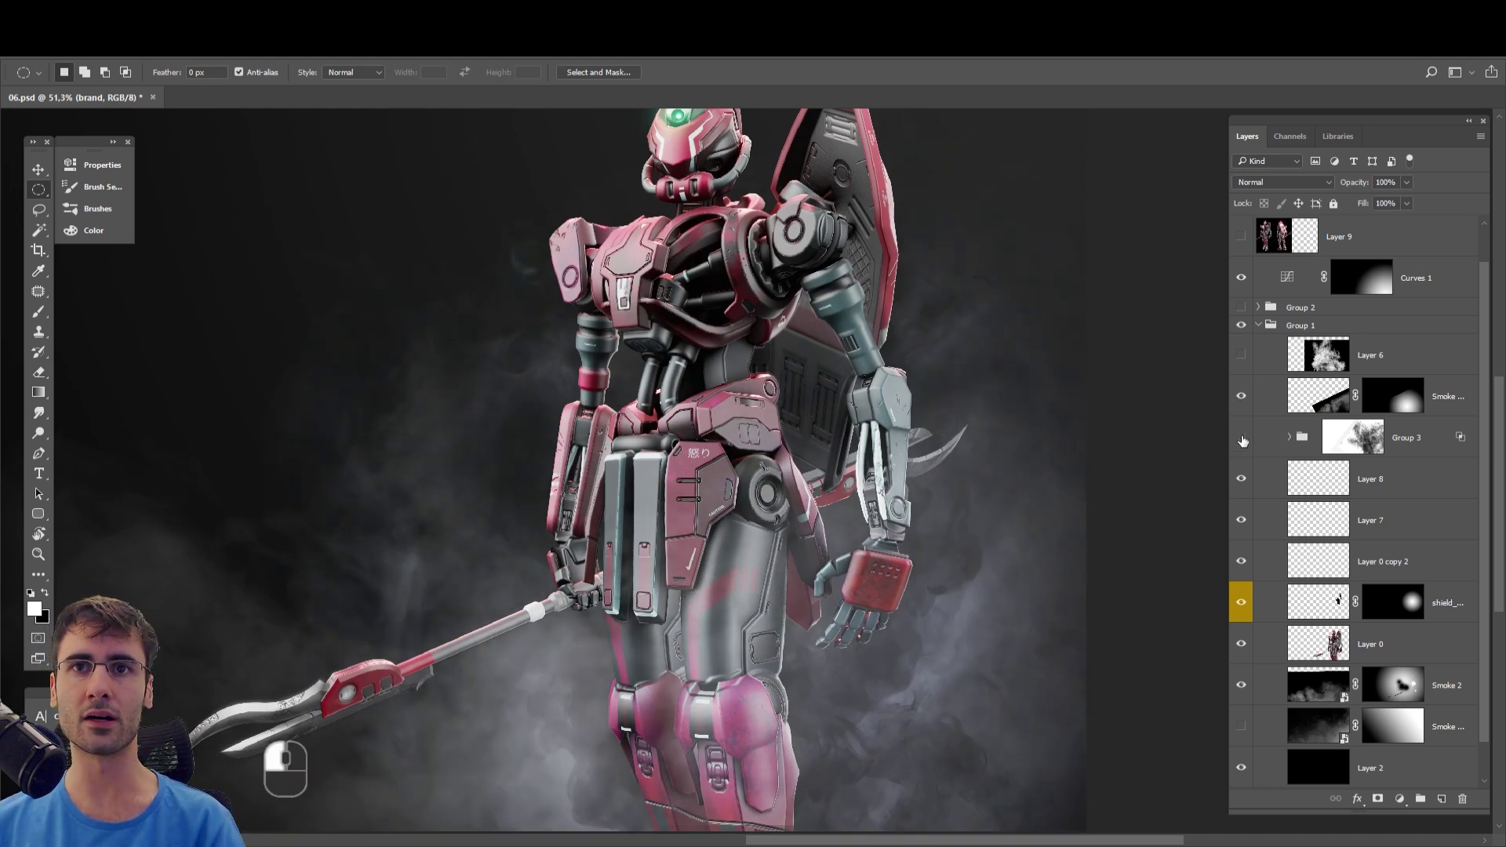
left_click(1241, 437)
left_click(1241, 437)
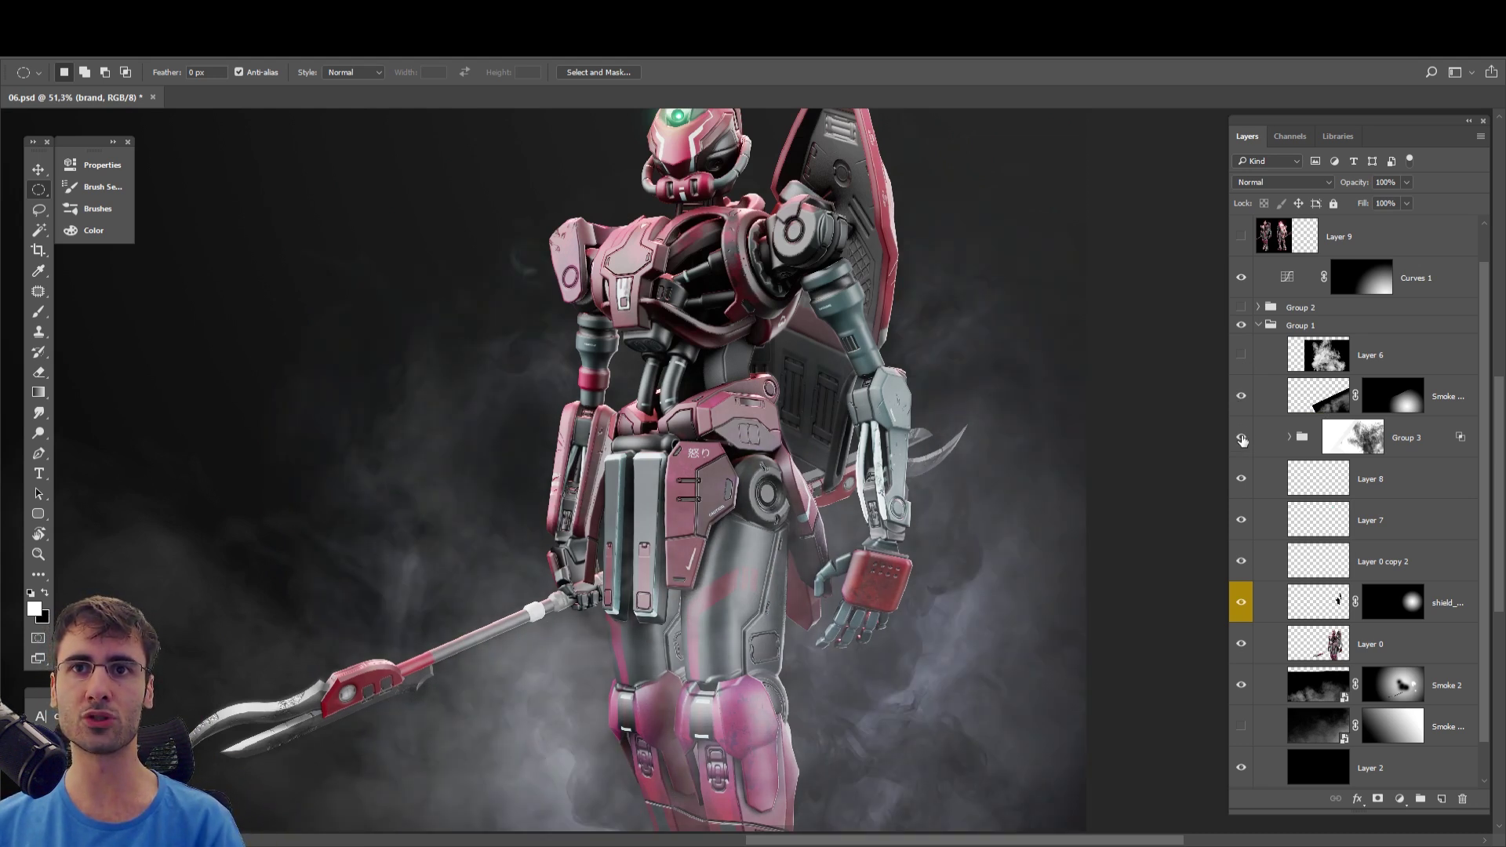
left_click(1406, 439)
scroll(1295, 441, "down", 1)
left_click(1234, 402)
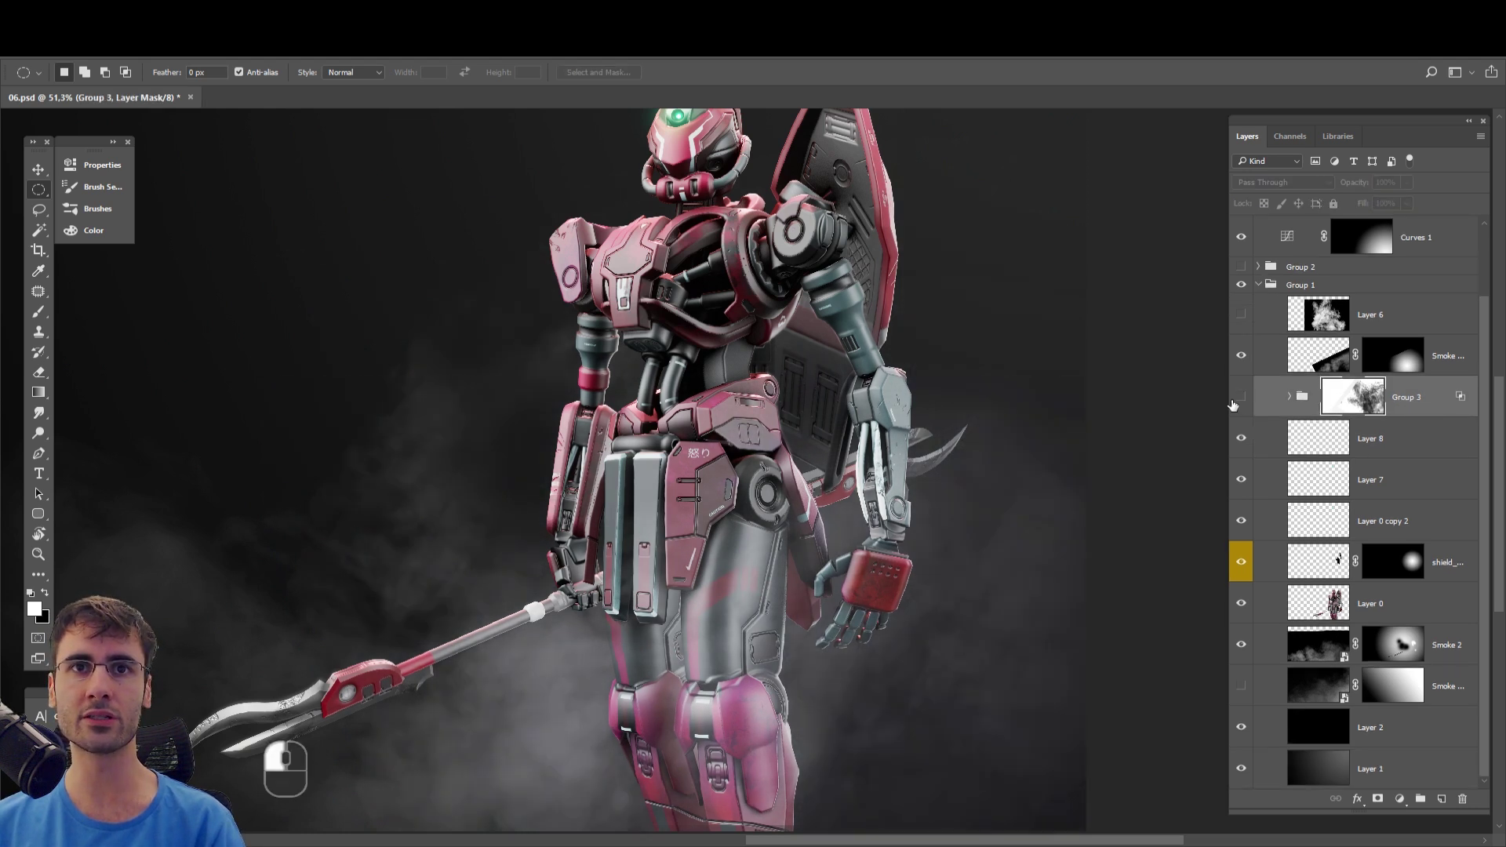
left_click(1233, 401)
left_click(1234, 401)
left_click(1235, 400)
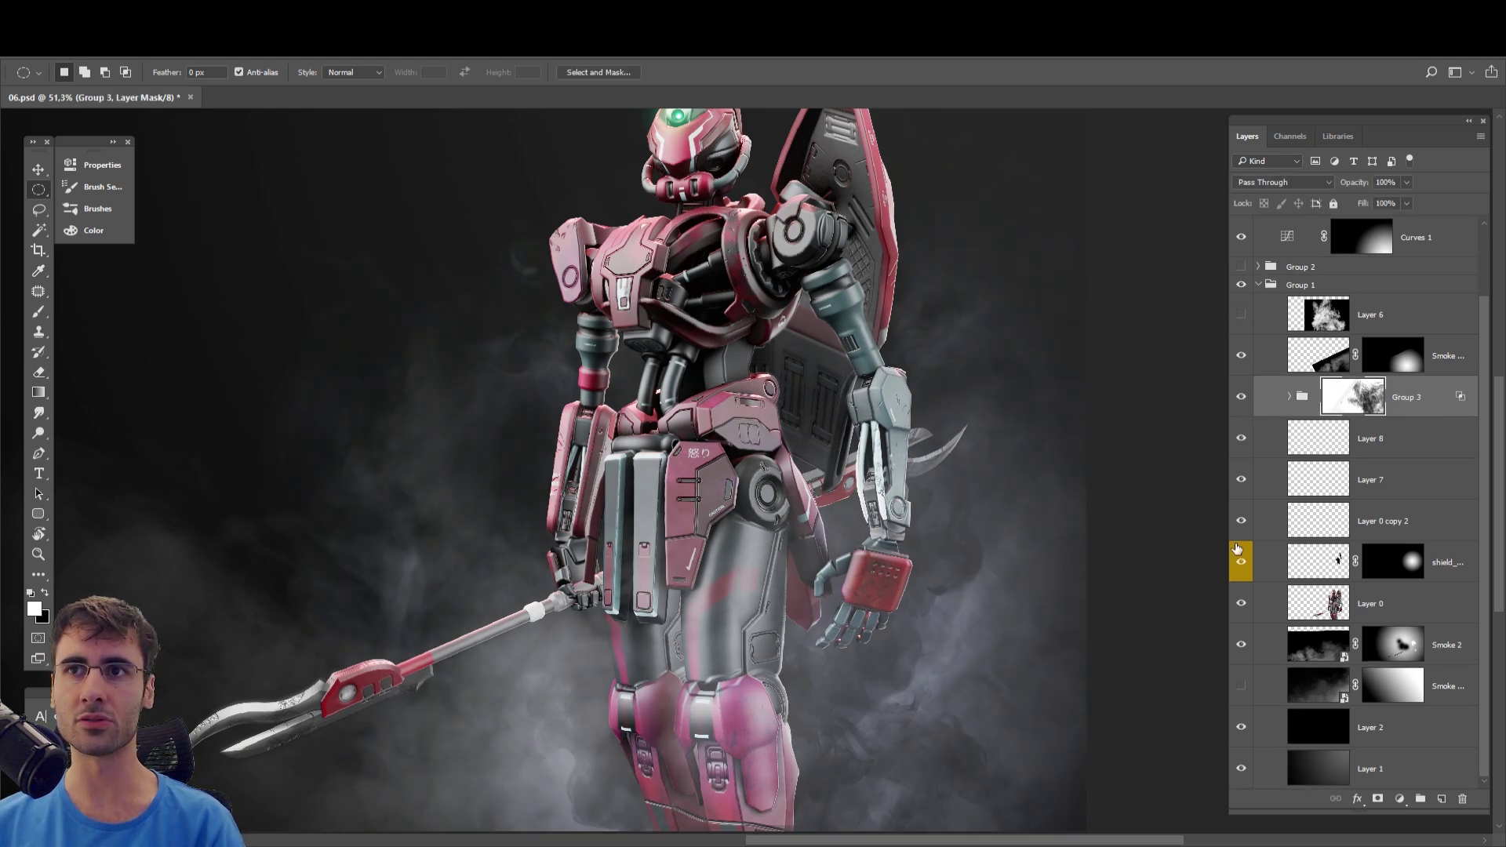
- Compare the shield behind the robot with the masked shield layer hidden and shown, leaving the layer visible
left_click(1241, 571)
left_click(1241, 570)
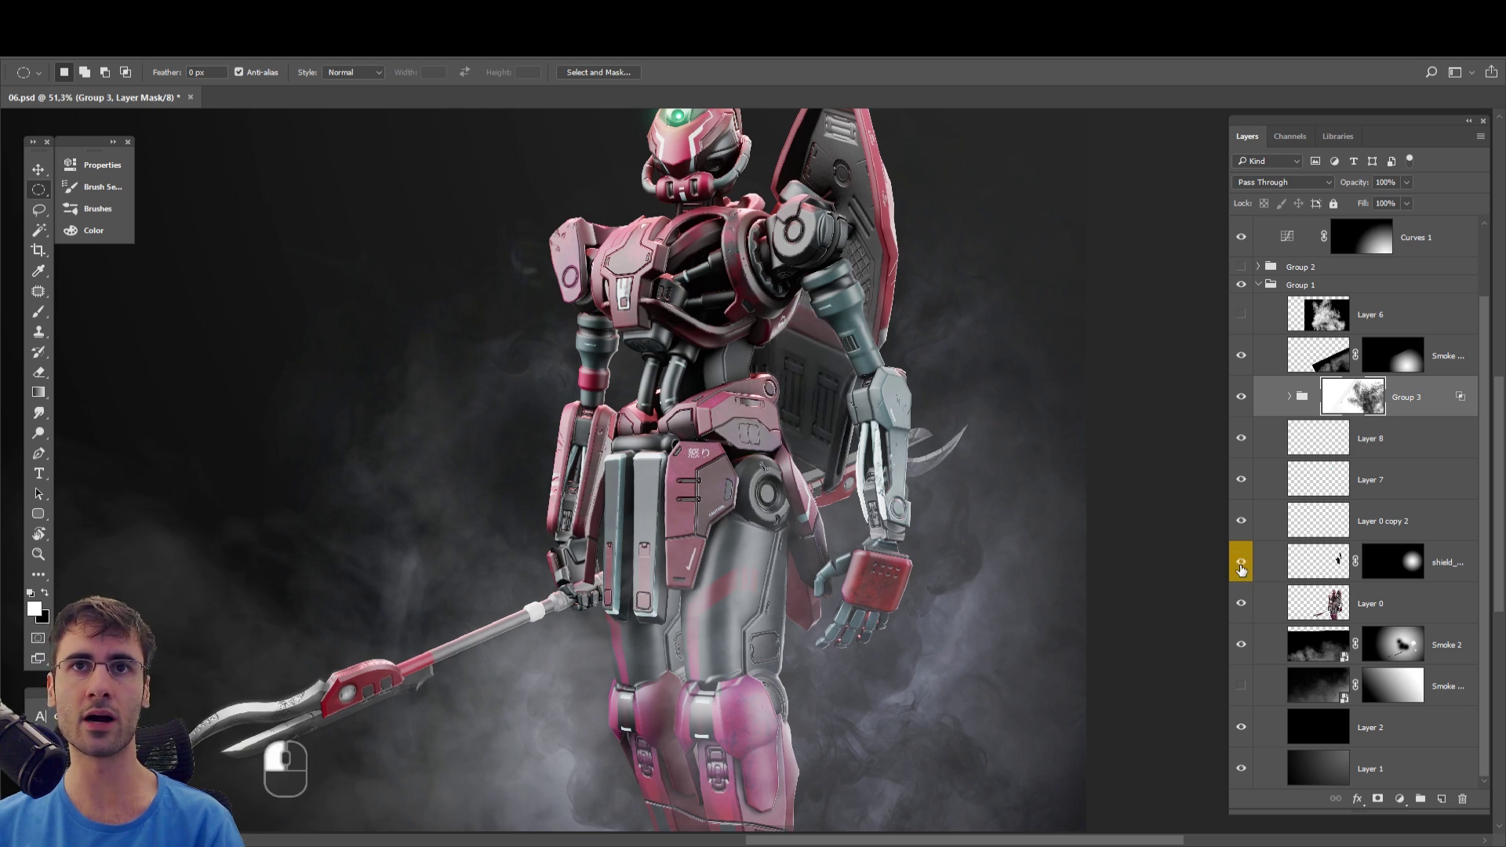
scroll(742, 381, "up", 4)
left_click_drag(844, 340, 816, 461, "space")
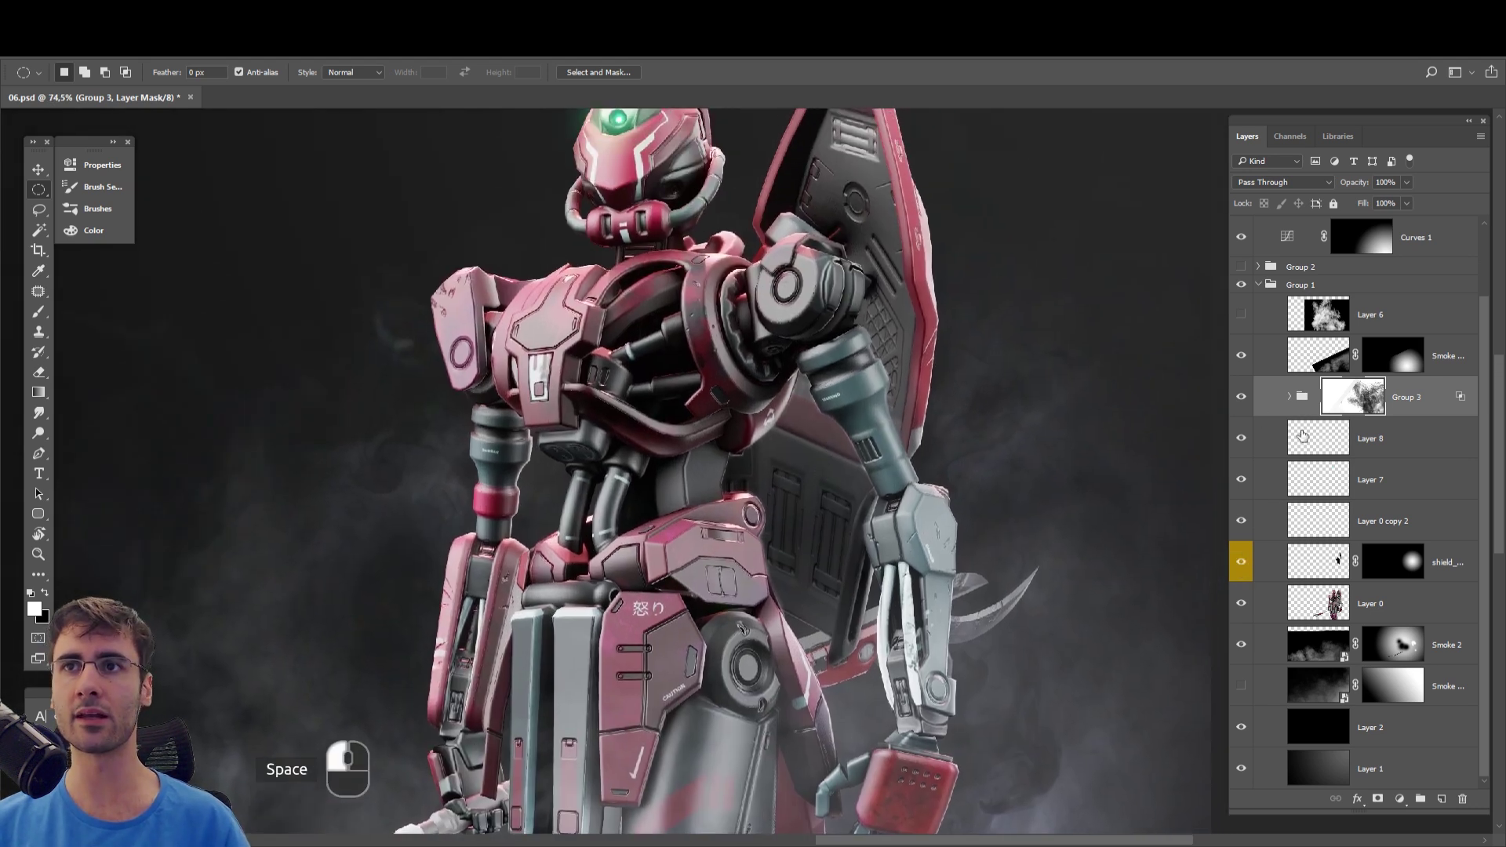
left_click(1239, 568)
left_click(1239, 564)
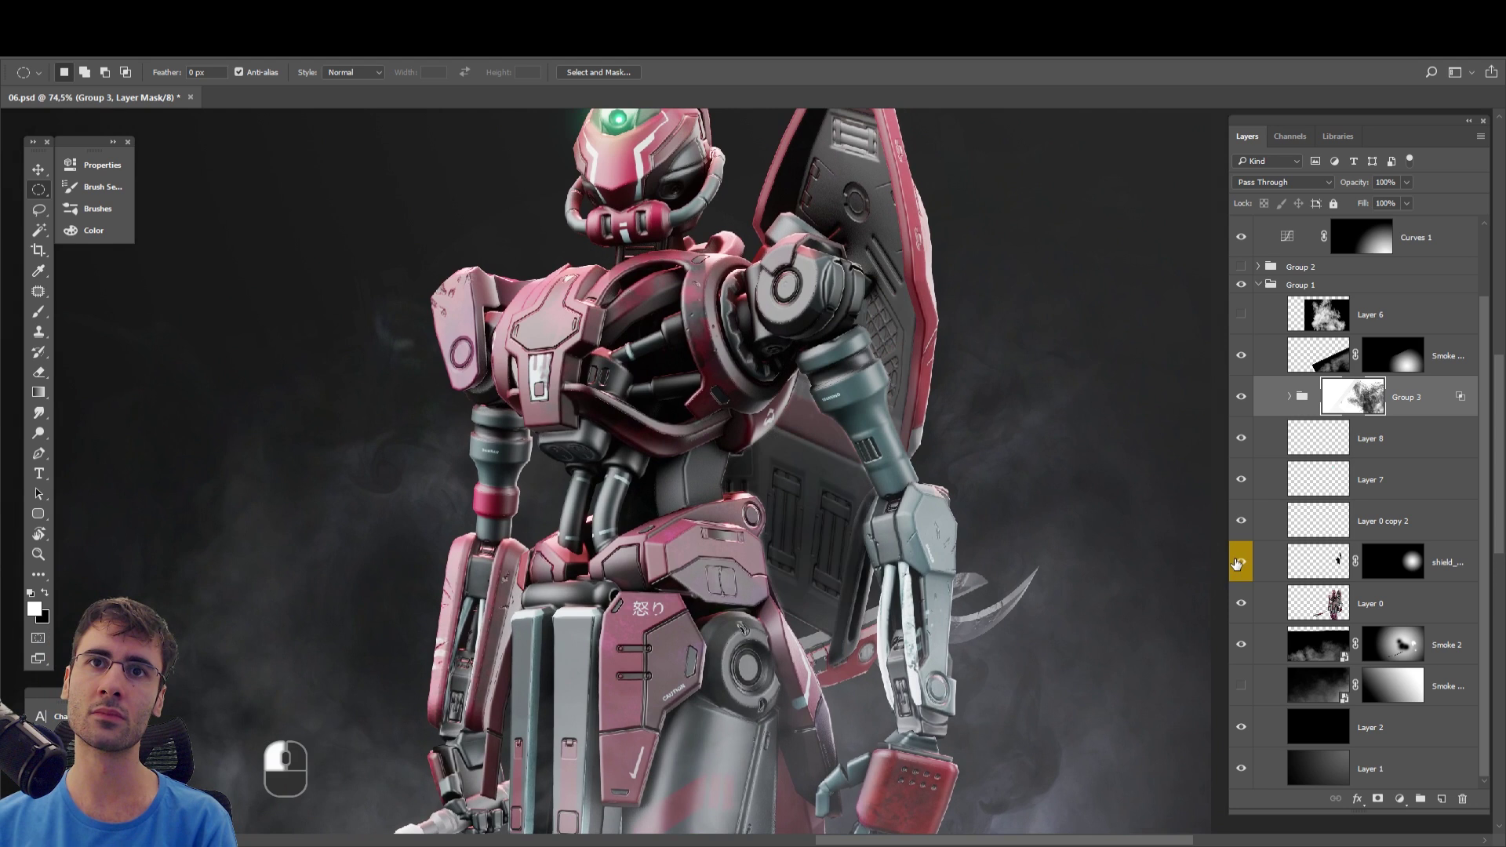
left_click(1238, 563)
left_click(1238, 563)
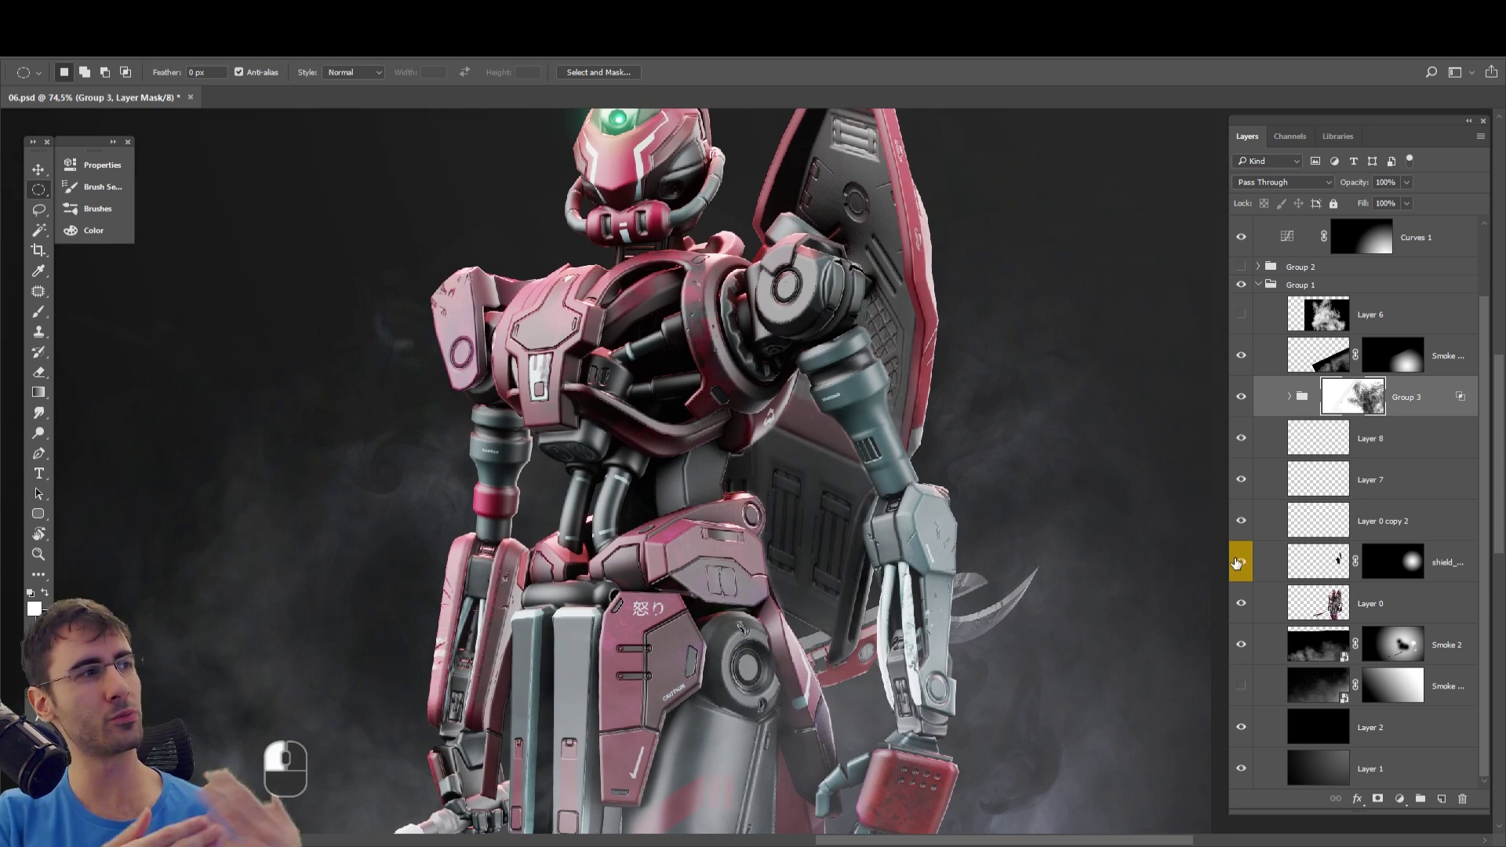
- Check Group 3's effect on the whole robot by hiding and showing the group, leaving it visible
scroll(931, 422, "down", 3, "alt")
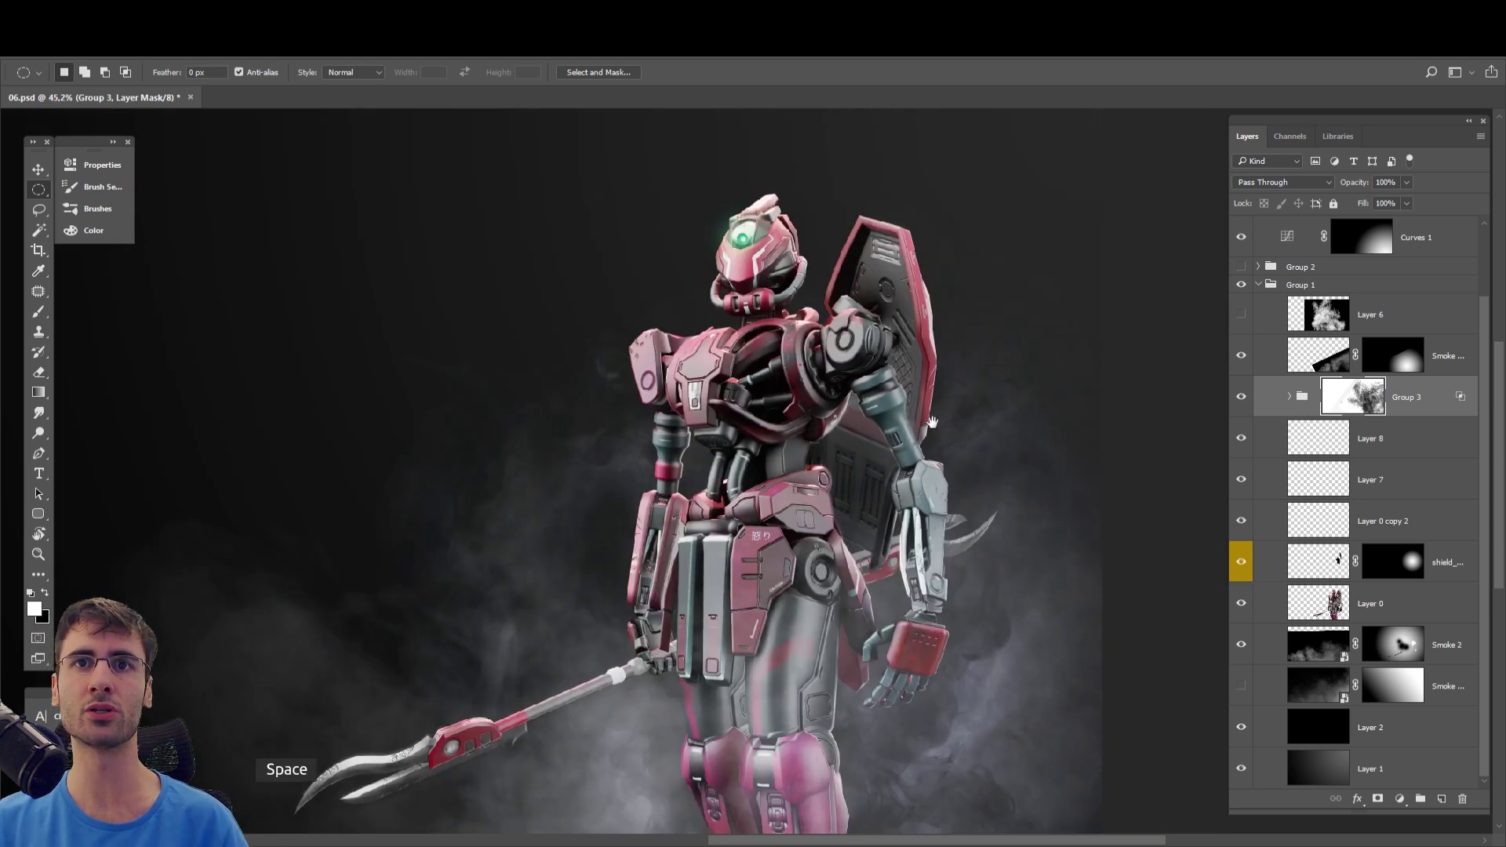
left_click(1239, 397)
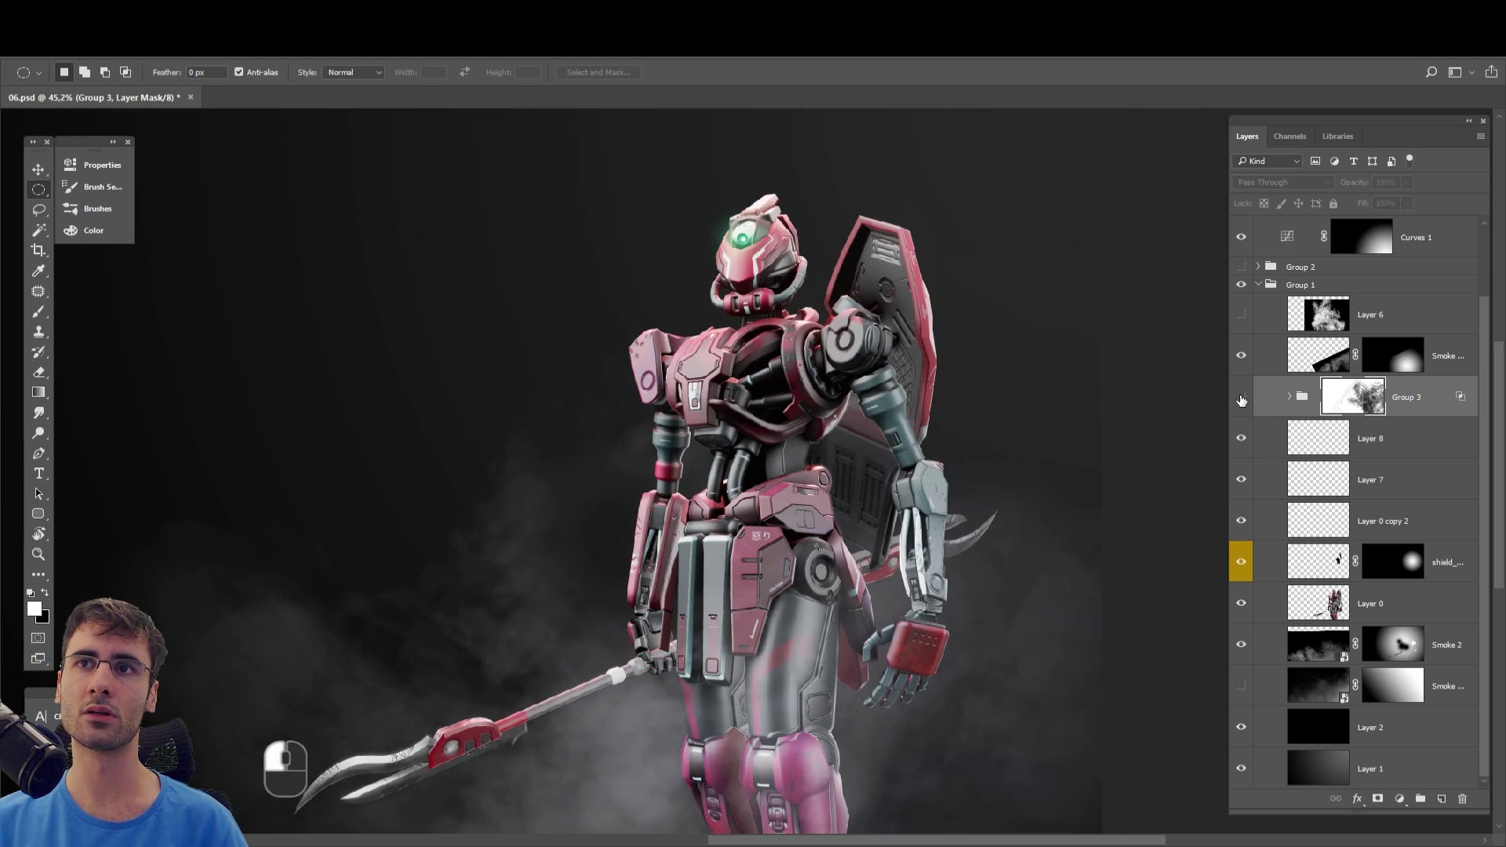
left_click(1239, 397)
left_click(1239, 398)
left_click(1239, 398)
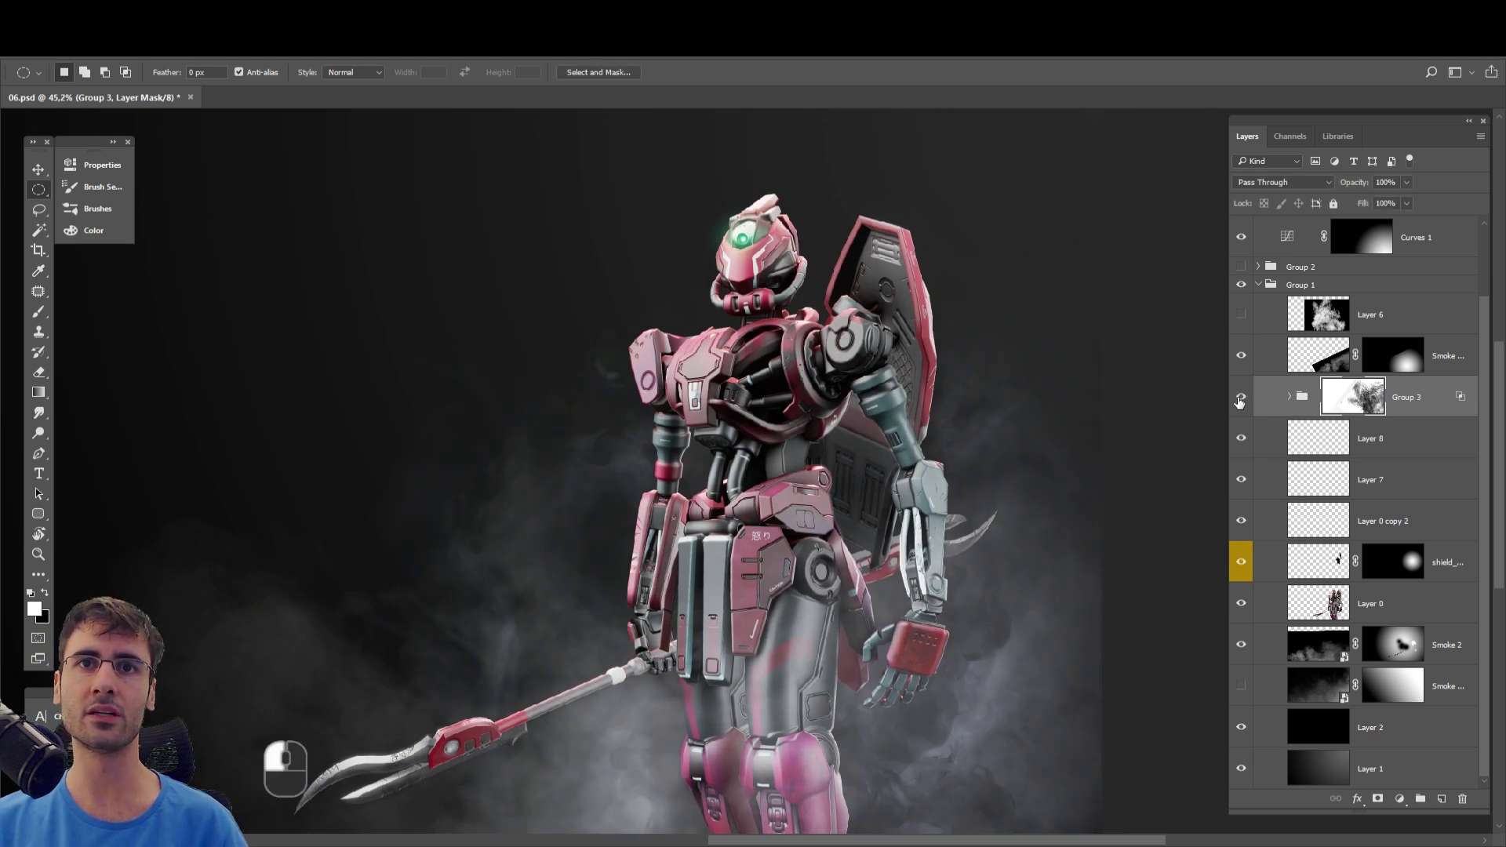
left_click(1239, 398)
left_click(1239, 398)
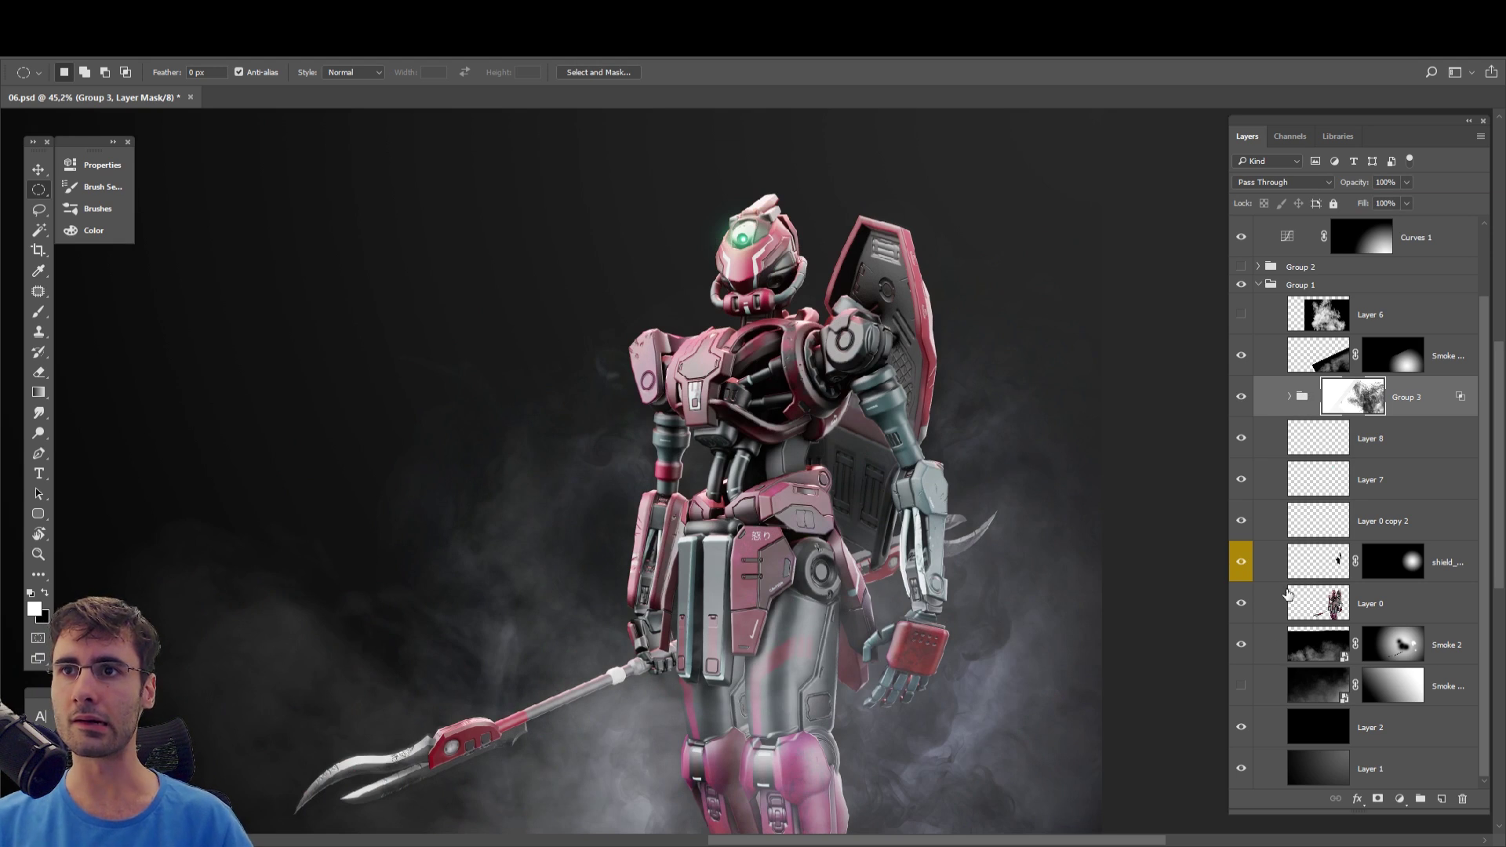
- Select Layer 0 and compare the background with the Smoke 2 layer hidden and shown, leaving Smoke 2 visible
left_click(1270, 622)
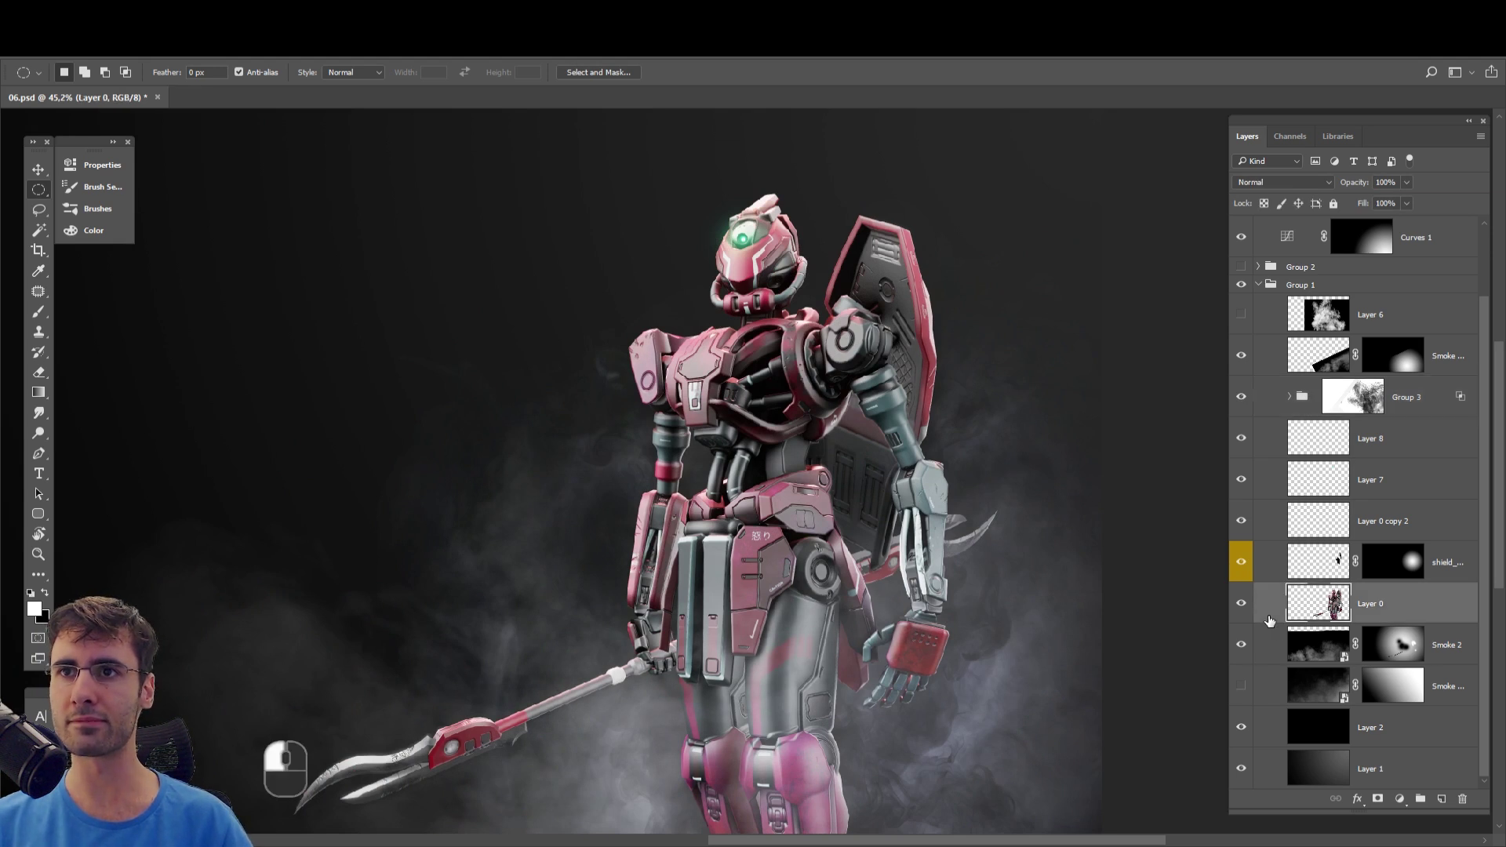
left_click(1239, 647)
left_click(1240, 647)
left_click(1240, 647)
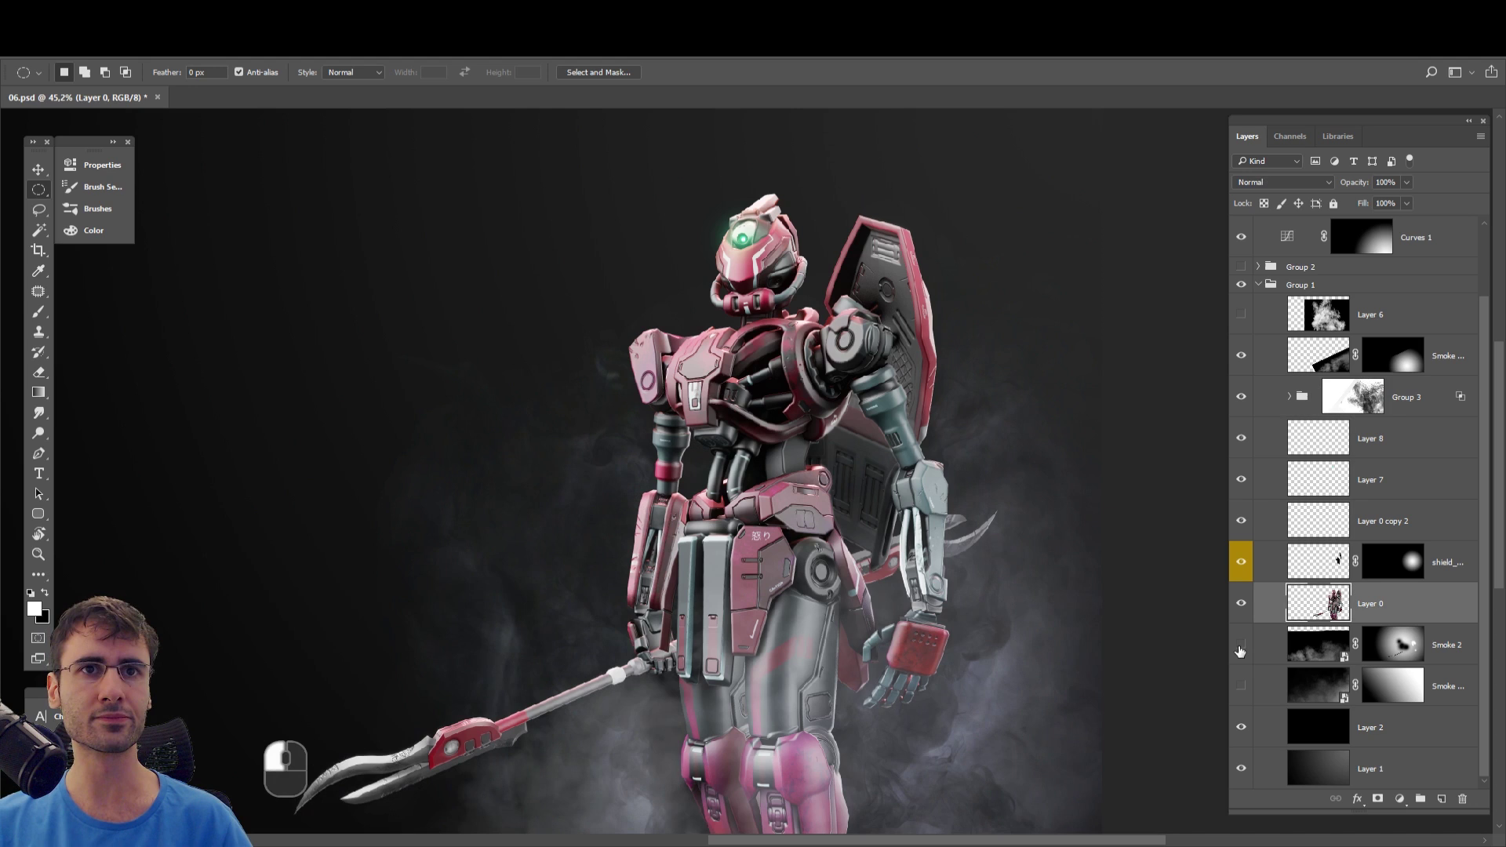
left_click(1240, 647)
left_click(1240, 647)
left_click(1240, 646)
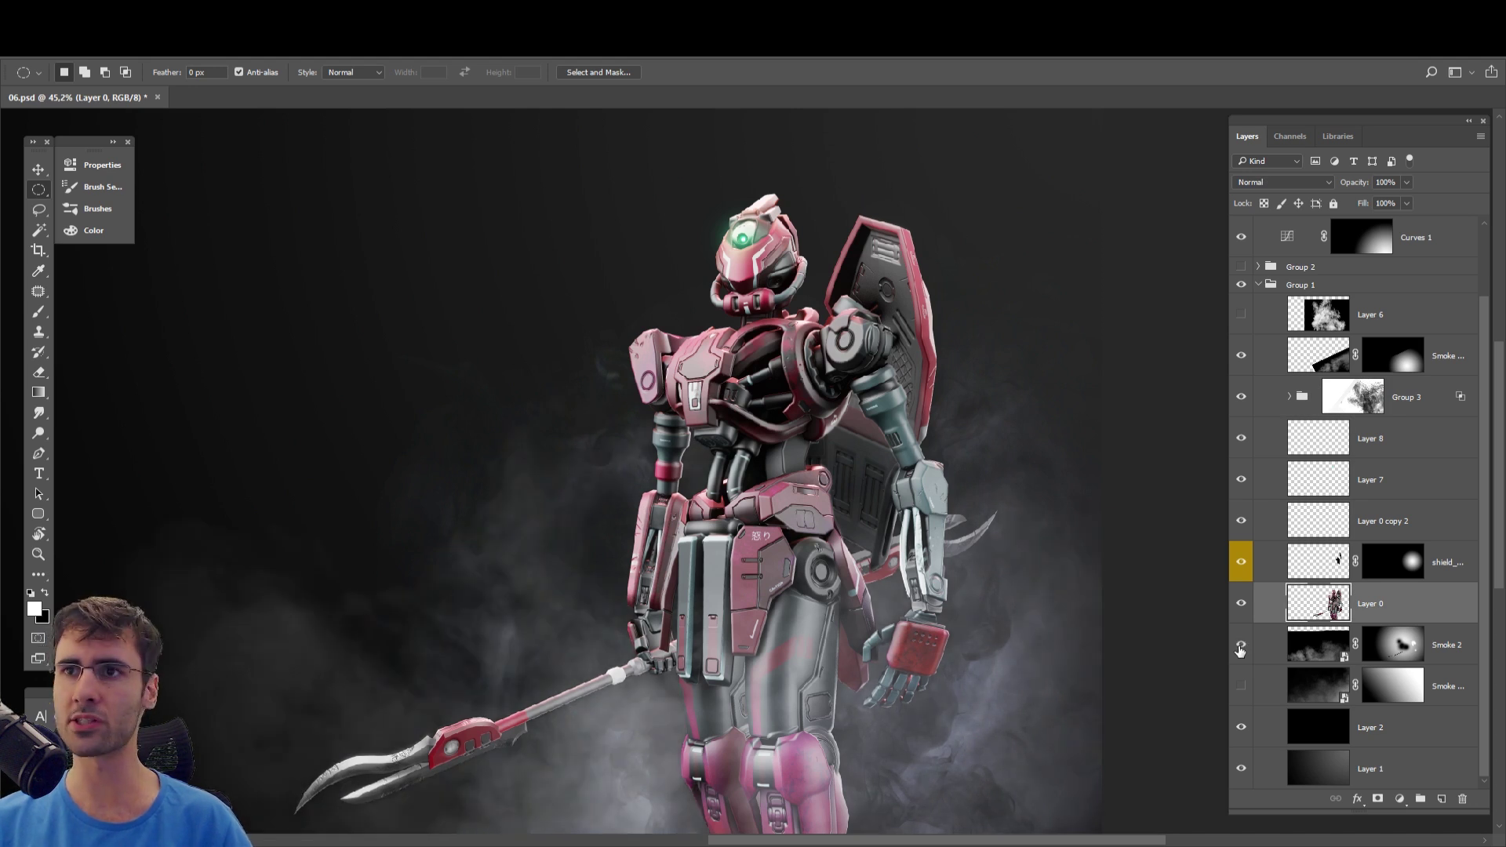
- Select Layer 8, then compare the image with Layer 8 and Layer 7 each hidden and shown, leaving both visible
scroll(1368, 442, "up", 1)
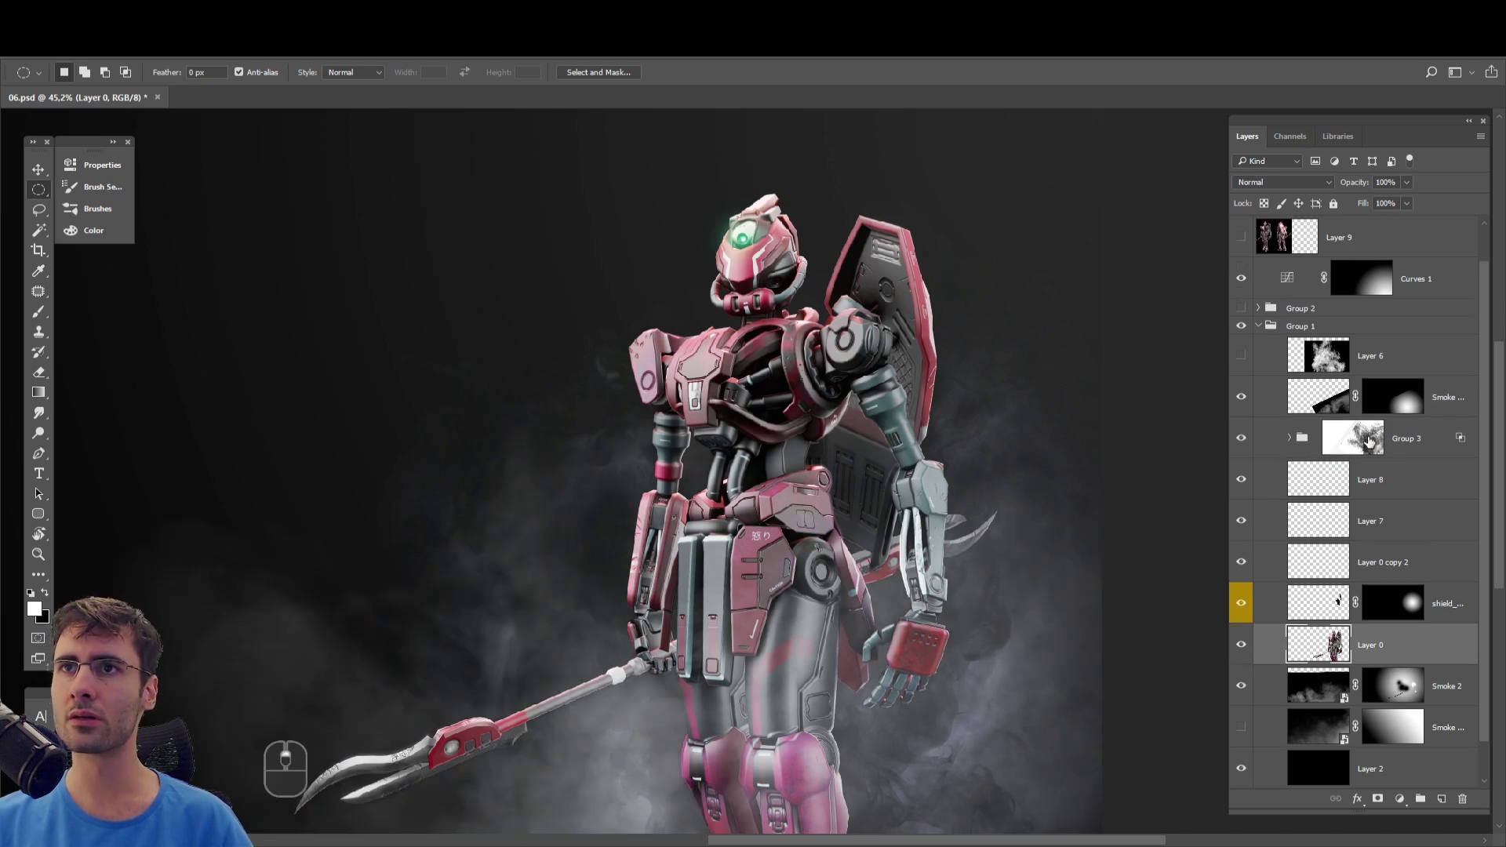
left_click(1362, 482)
left_click(1240, 479)
left_click(1241, 480)
left_click(1240, 521)
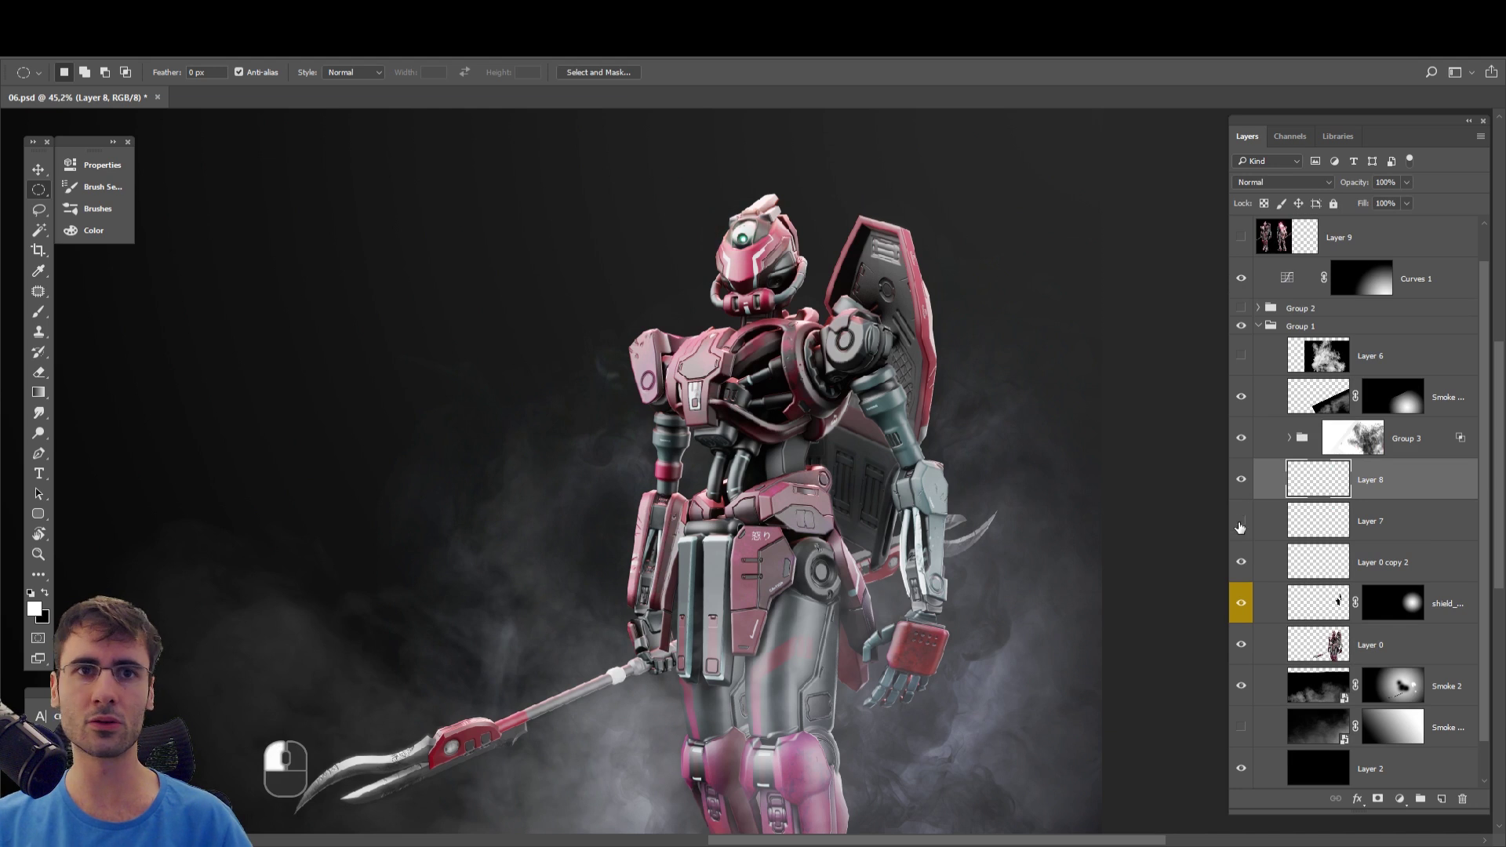
left_click(1240, 523)
left_click(1240, 524)
left_click(1240, 524)
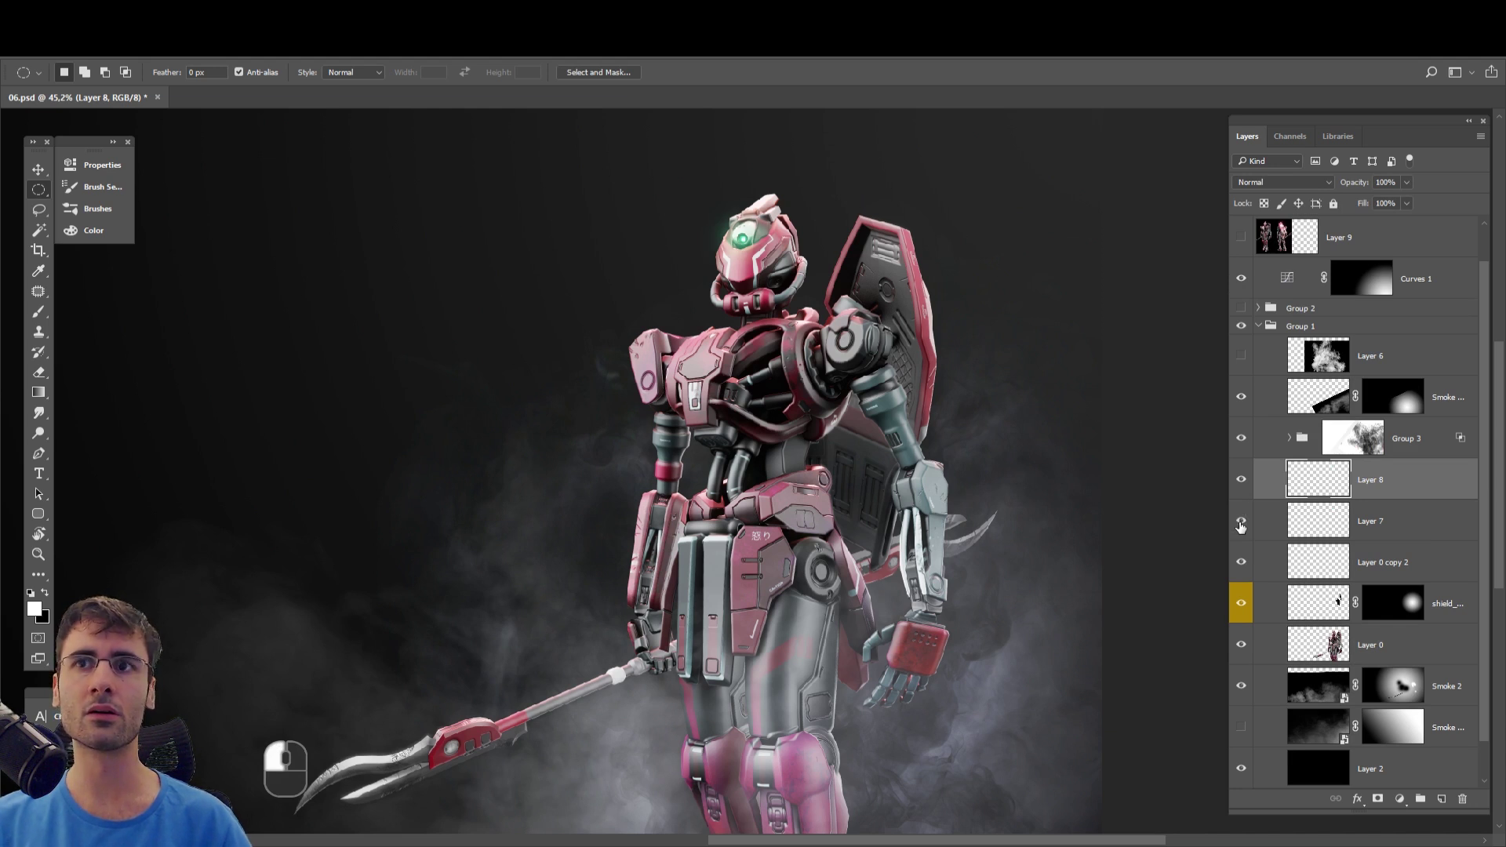
- Select Layer 7 and compare the robot's eye at 200% with that layer hidden and shown, leaving it visible
left_click(1340, 521)
left_click_drag(726, 127, 720, 282)
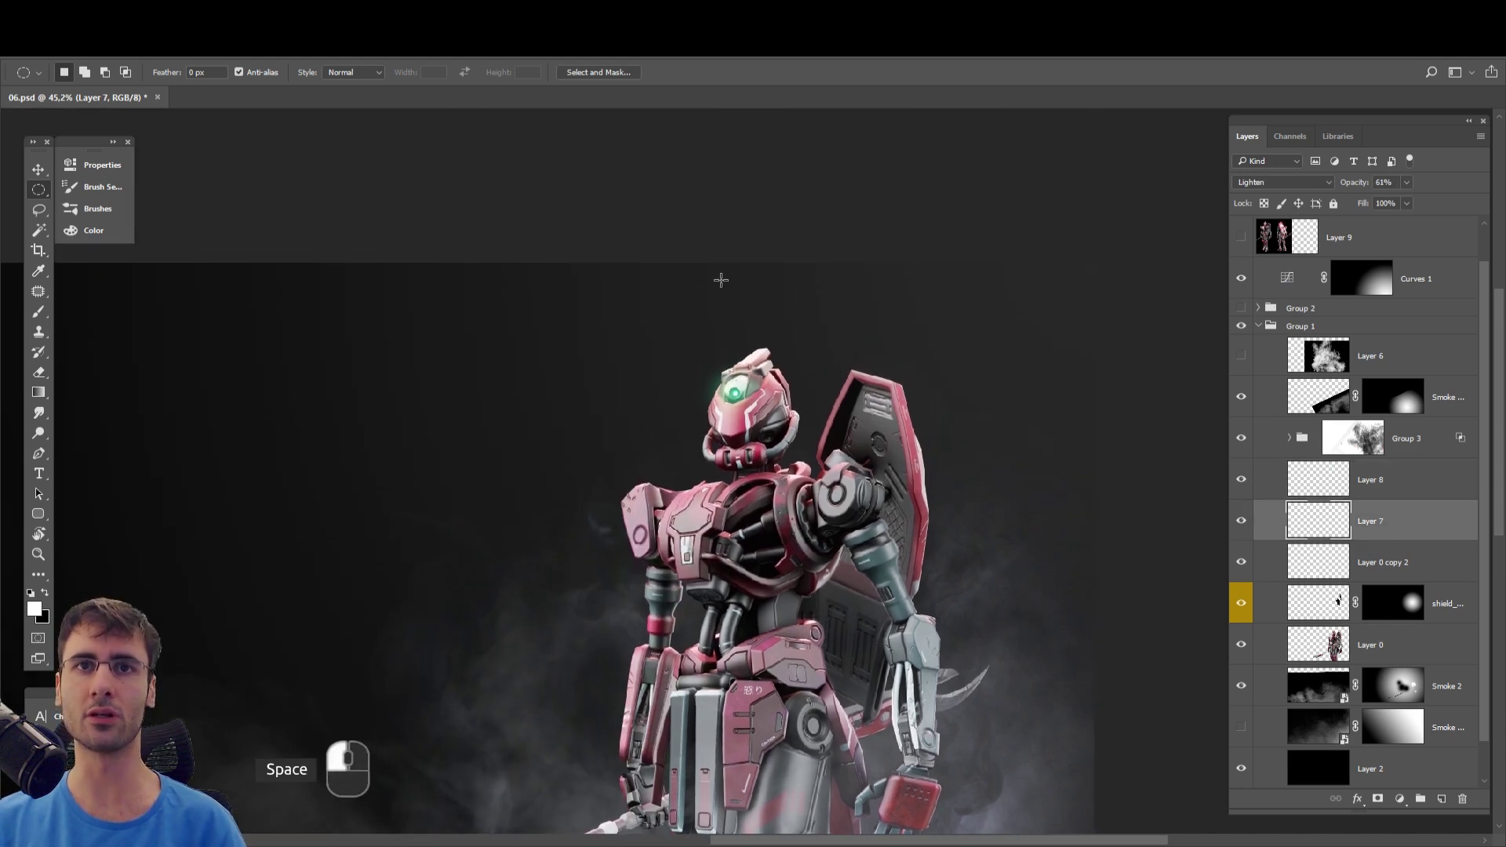
key("ctrl+plus")
key("ctrl+plus")
key("ctrl+plus")
key("ctrl+plus")
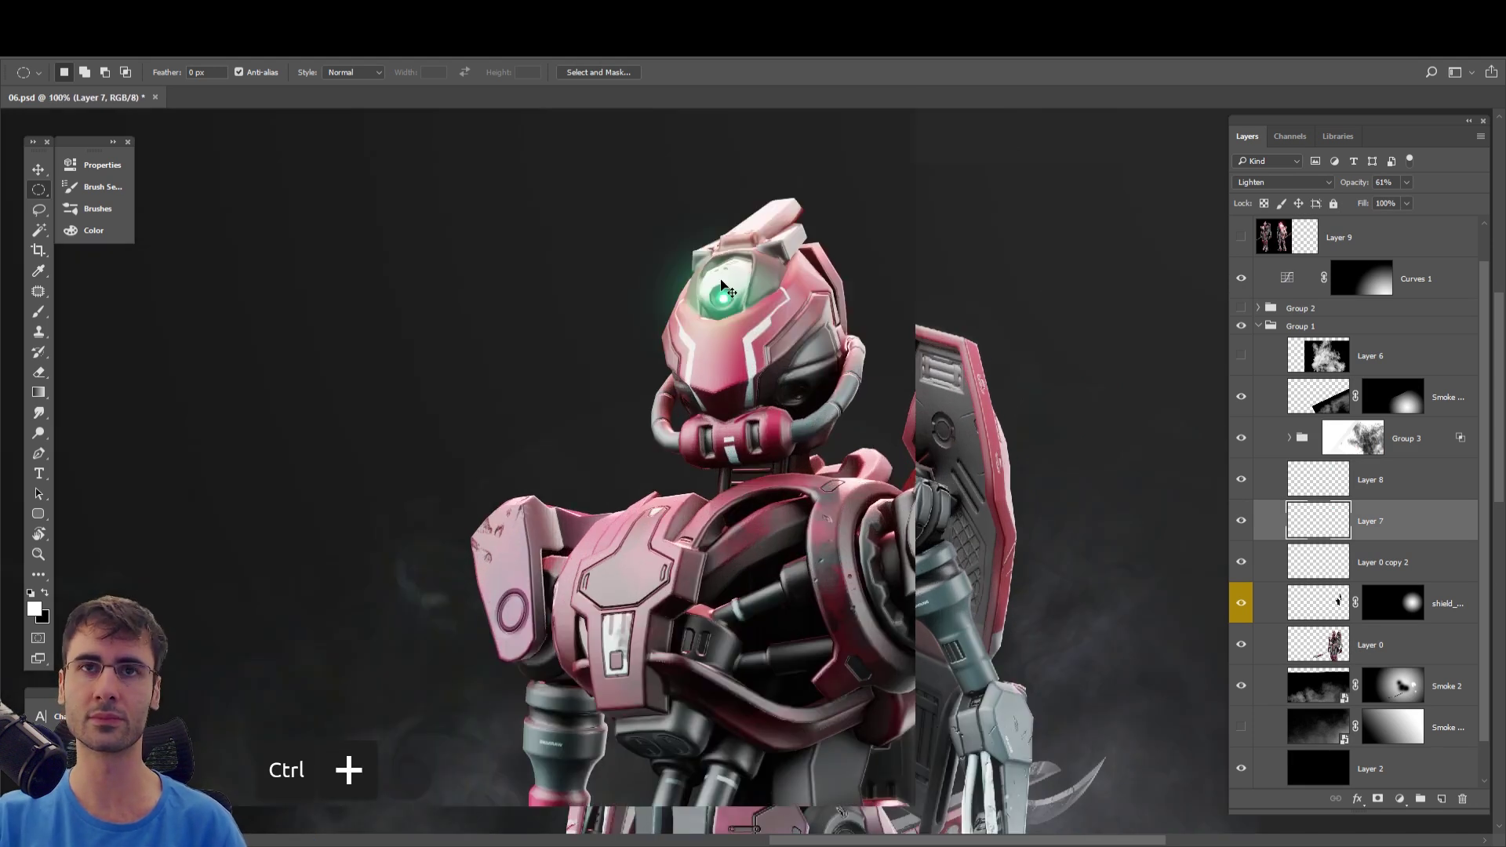
left_click_drag(722, 280, 739, 562)
left_click(1240, 522)
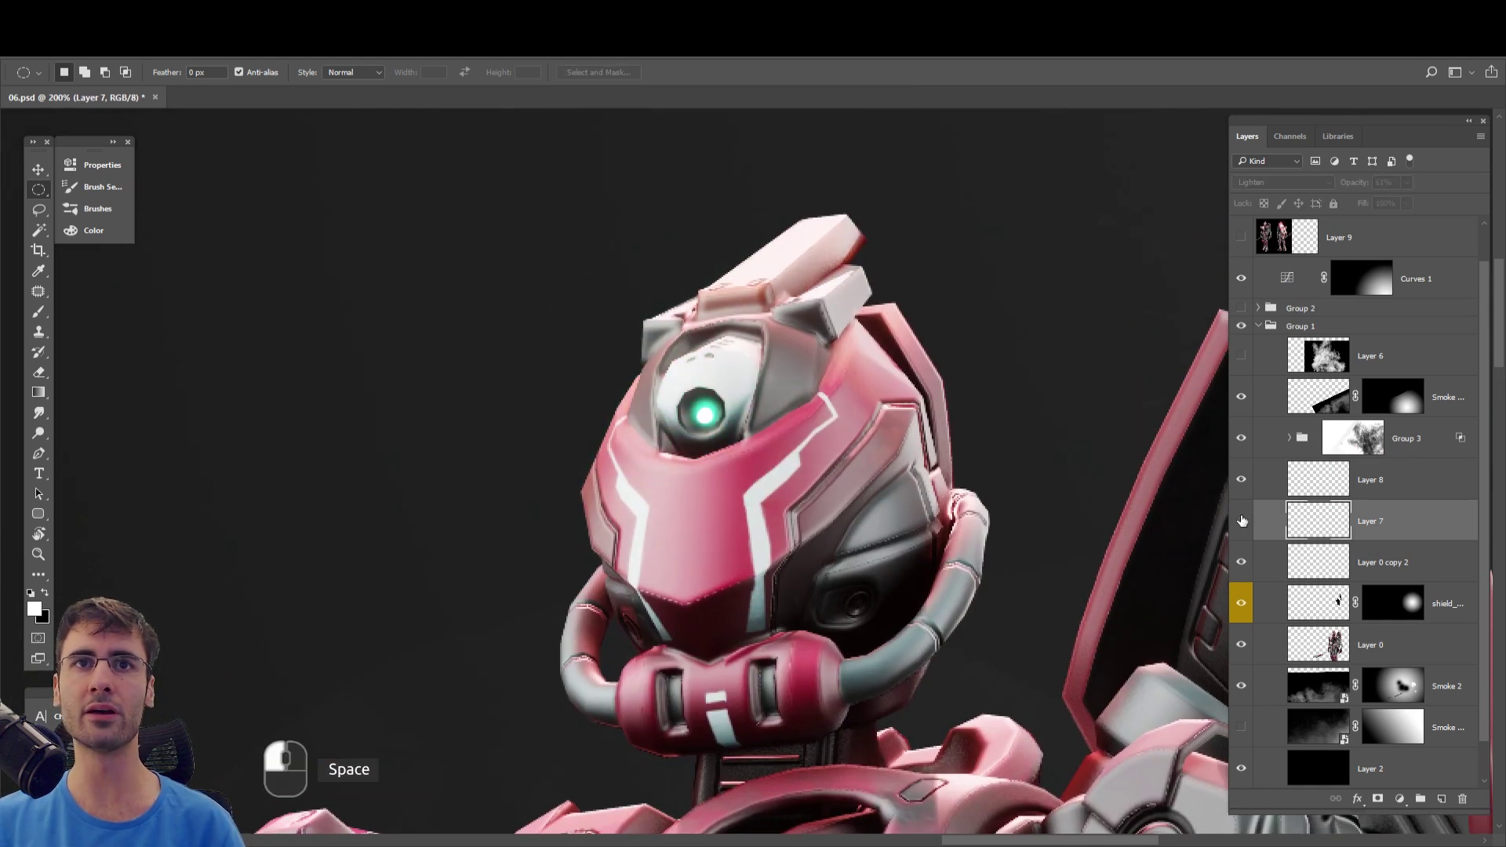
left_click(1240, 522)
left_click(1241, 522)
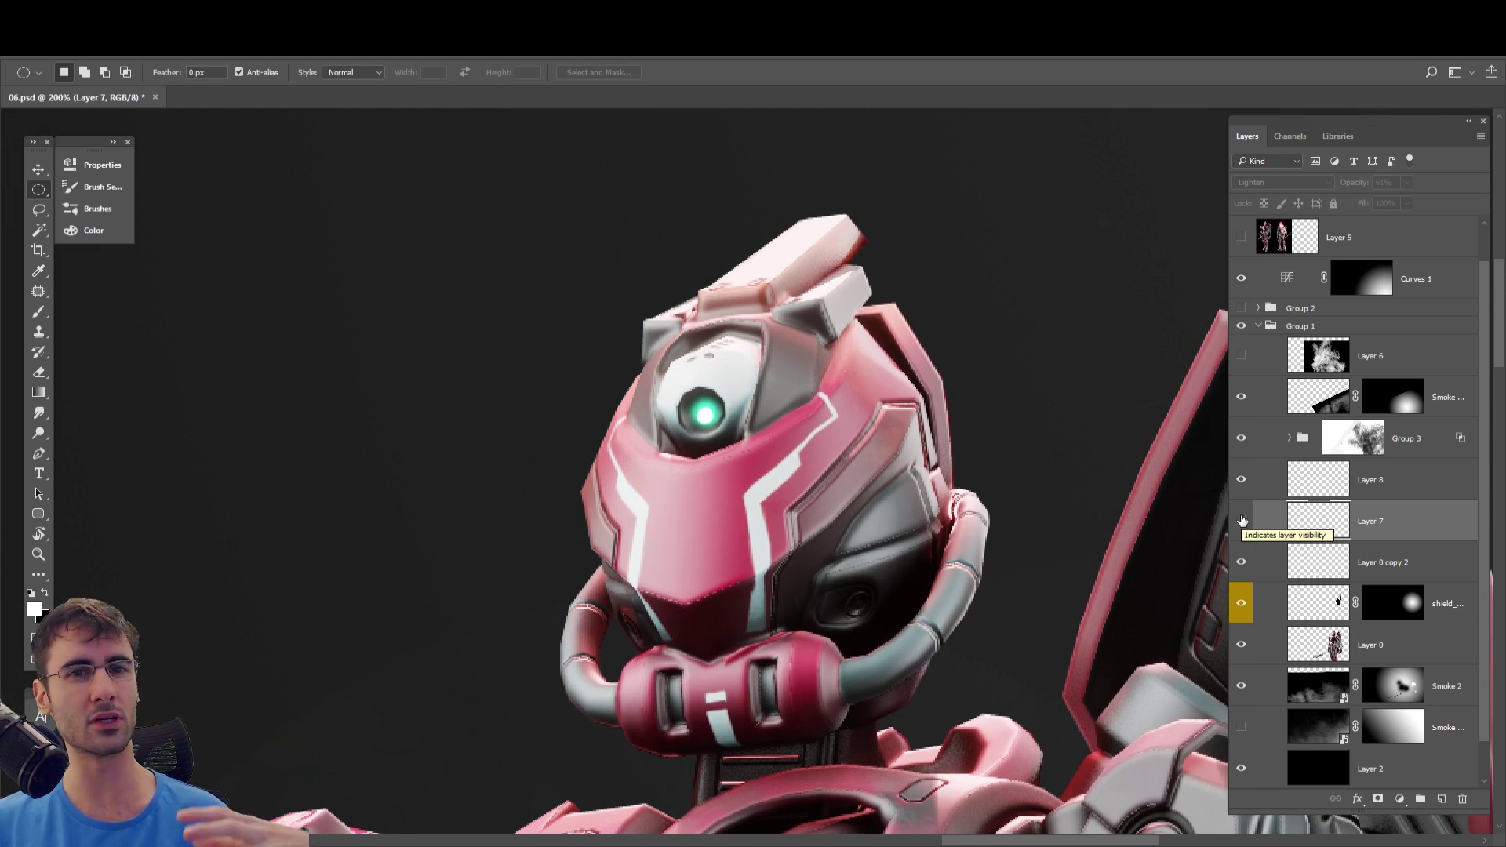
left_click(1240, 521)
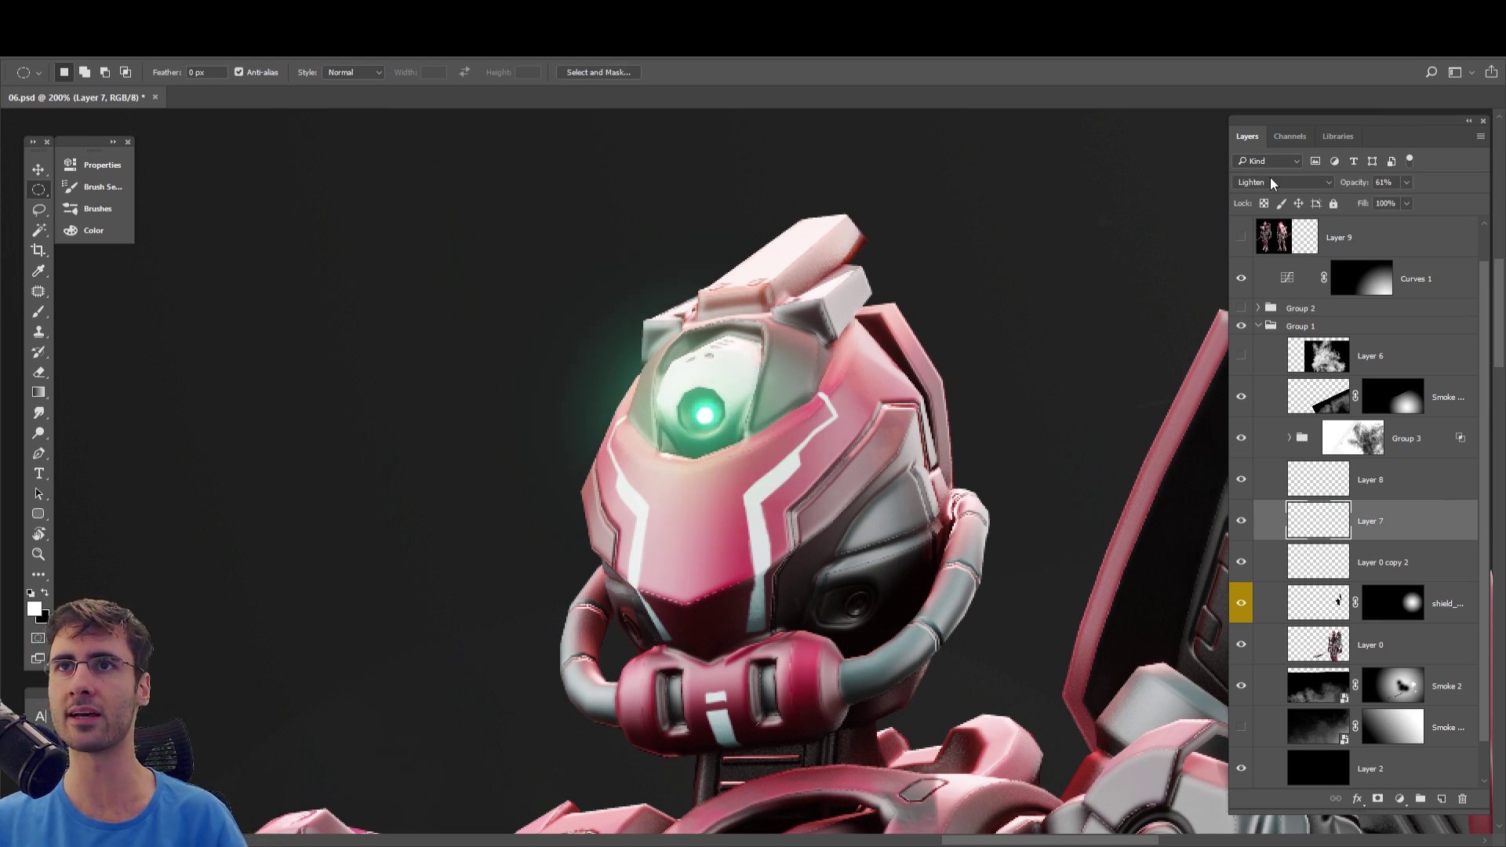
- Check Layer 7's blend mode options without changing them and select Layer 8
left_click(1315, 181)
left_click(1329, 187)
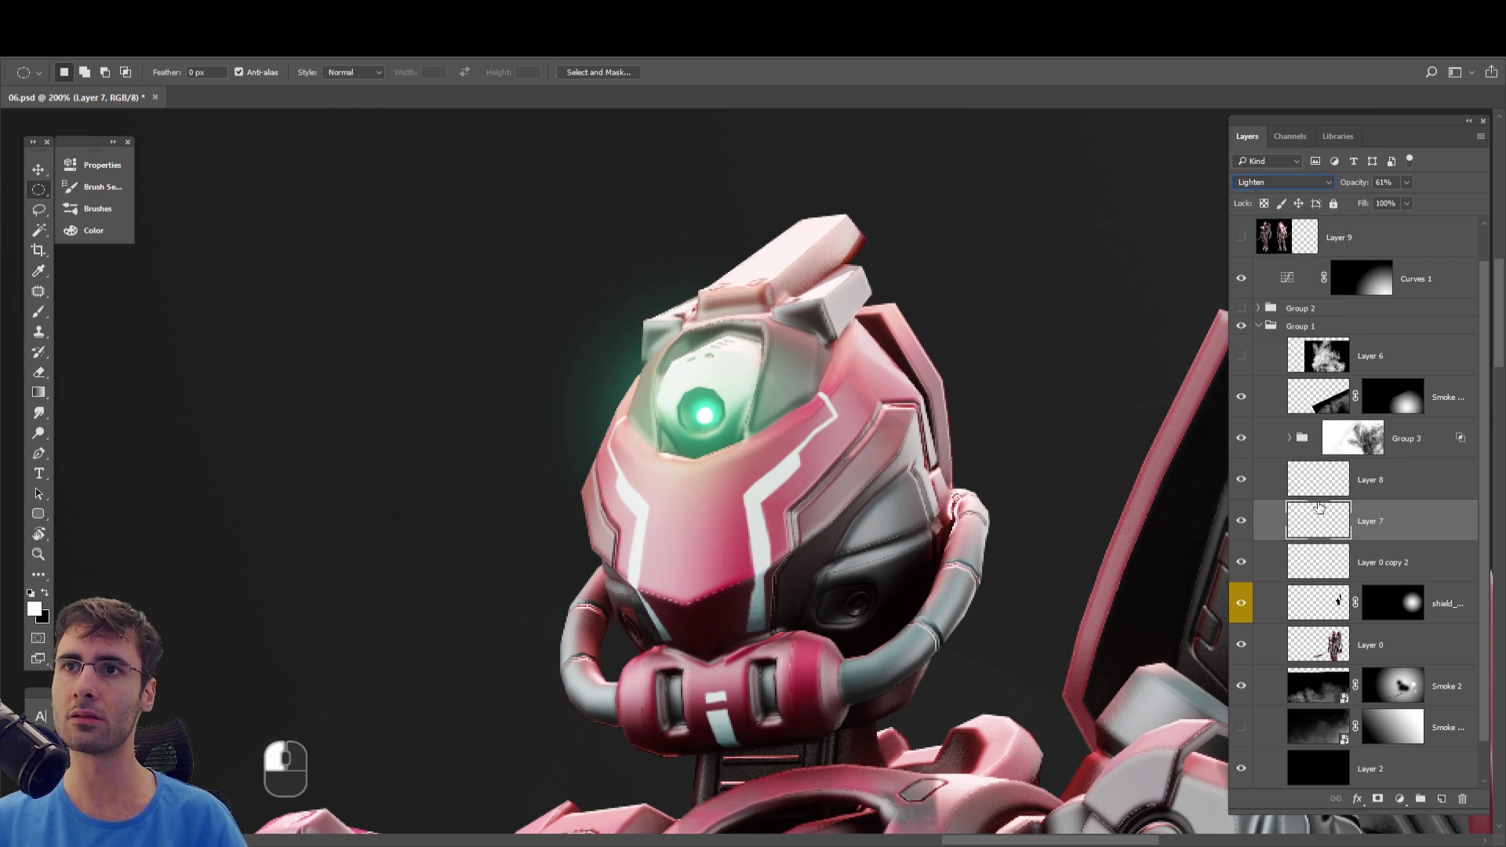
left_click(1254, 490)
- Compare the weapon's blades at 200% with Layer 0 copy 2 hidden and shown, leaving the layer visible
left_click_drag(632, 623, 808, 290)
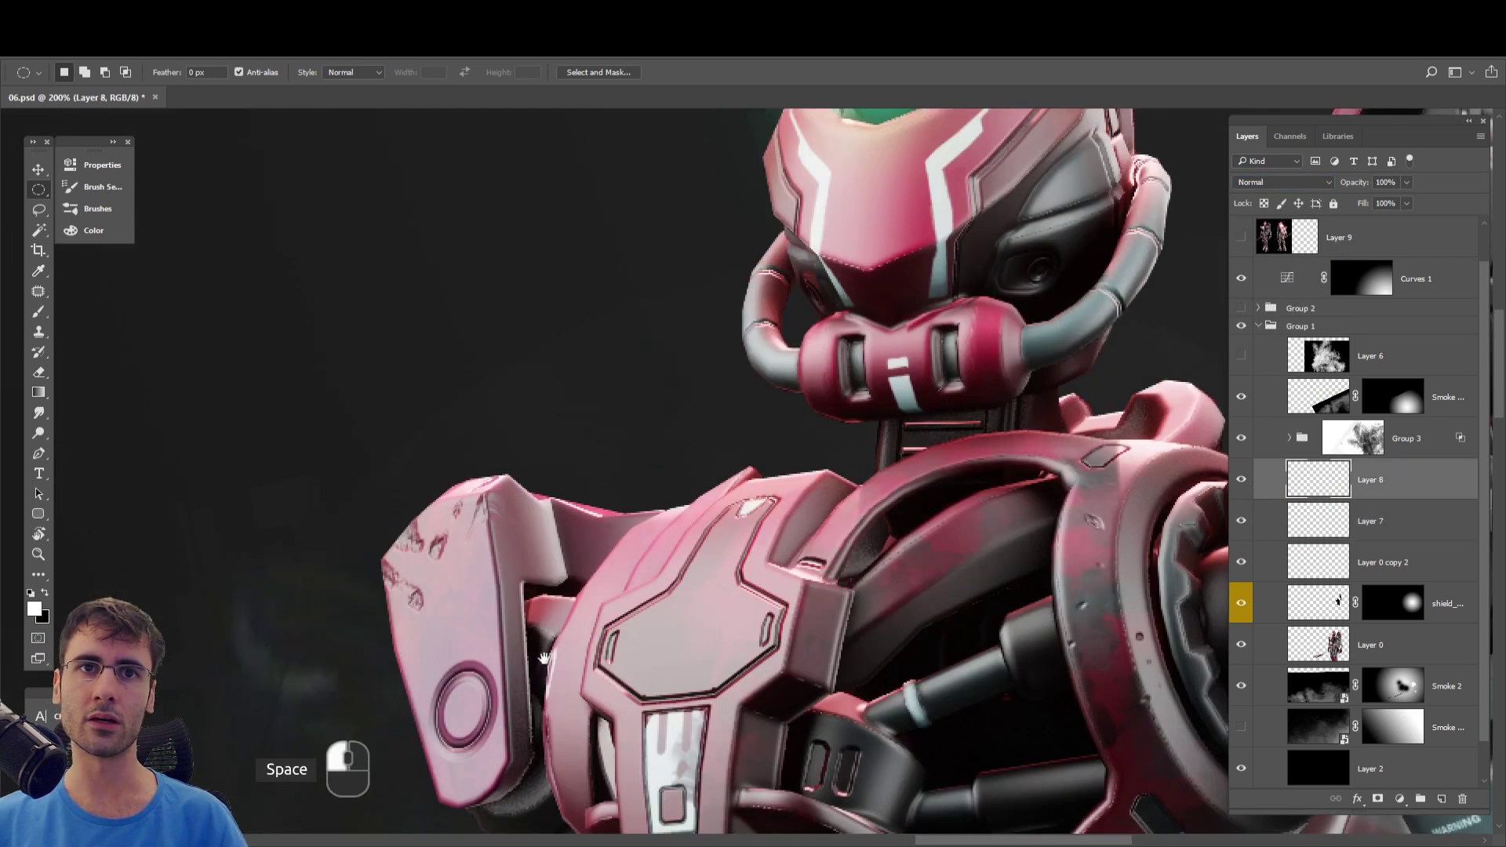
left_click_drag(548, 658, 753, 314)
left_click_drag(517, 698, 682, 397)
left_click_drag(566, 691, 772, 298)
left_click_drag(592, 656, 1102, 205)
scroll(1310, 547, "down", 1)
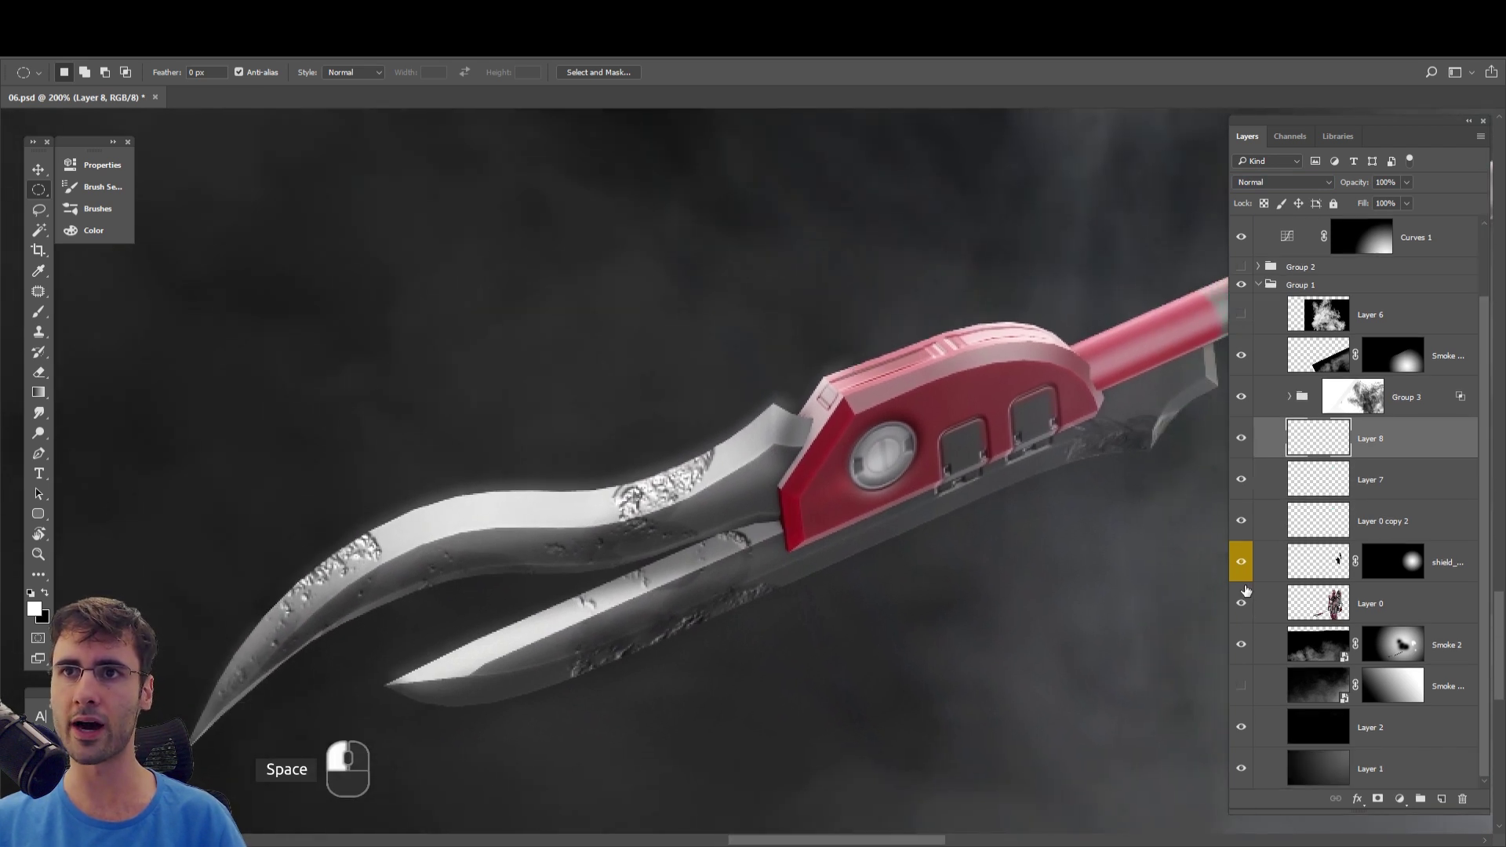
left_click(1240, 521)
left_click(1240, 522)
left_click(1240, 521)
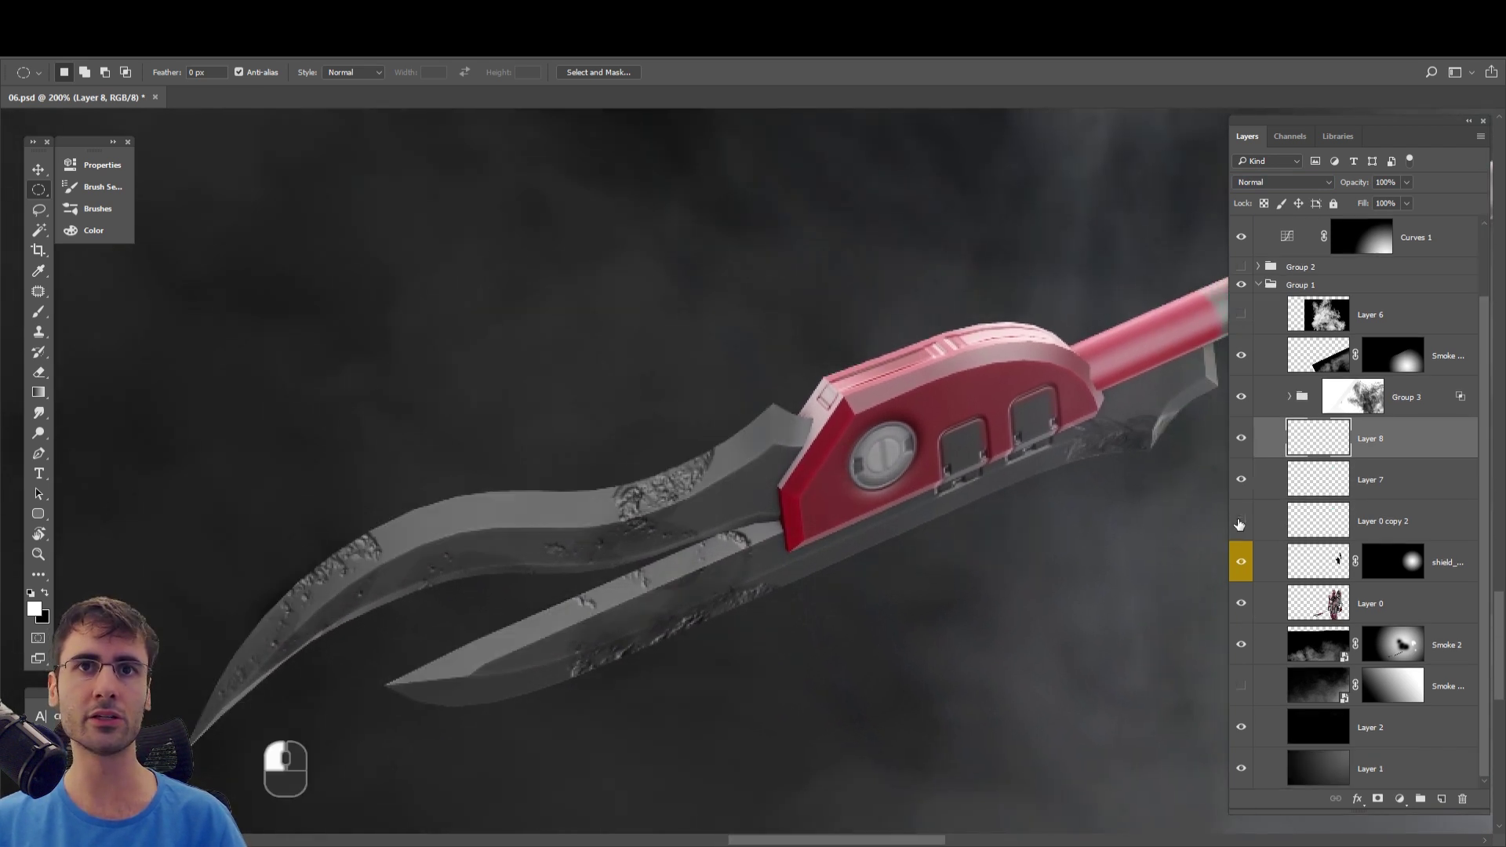
left_click(1240, 522)
left_click(1240, 522)
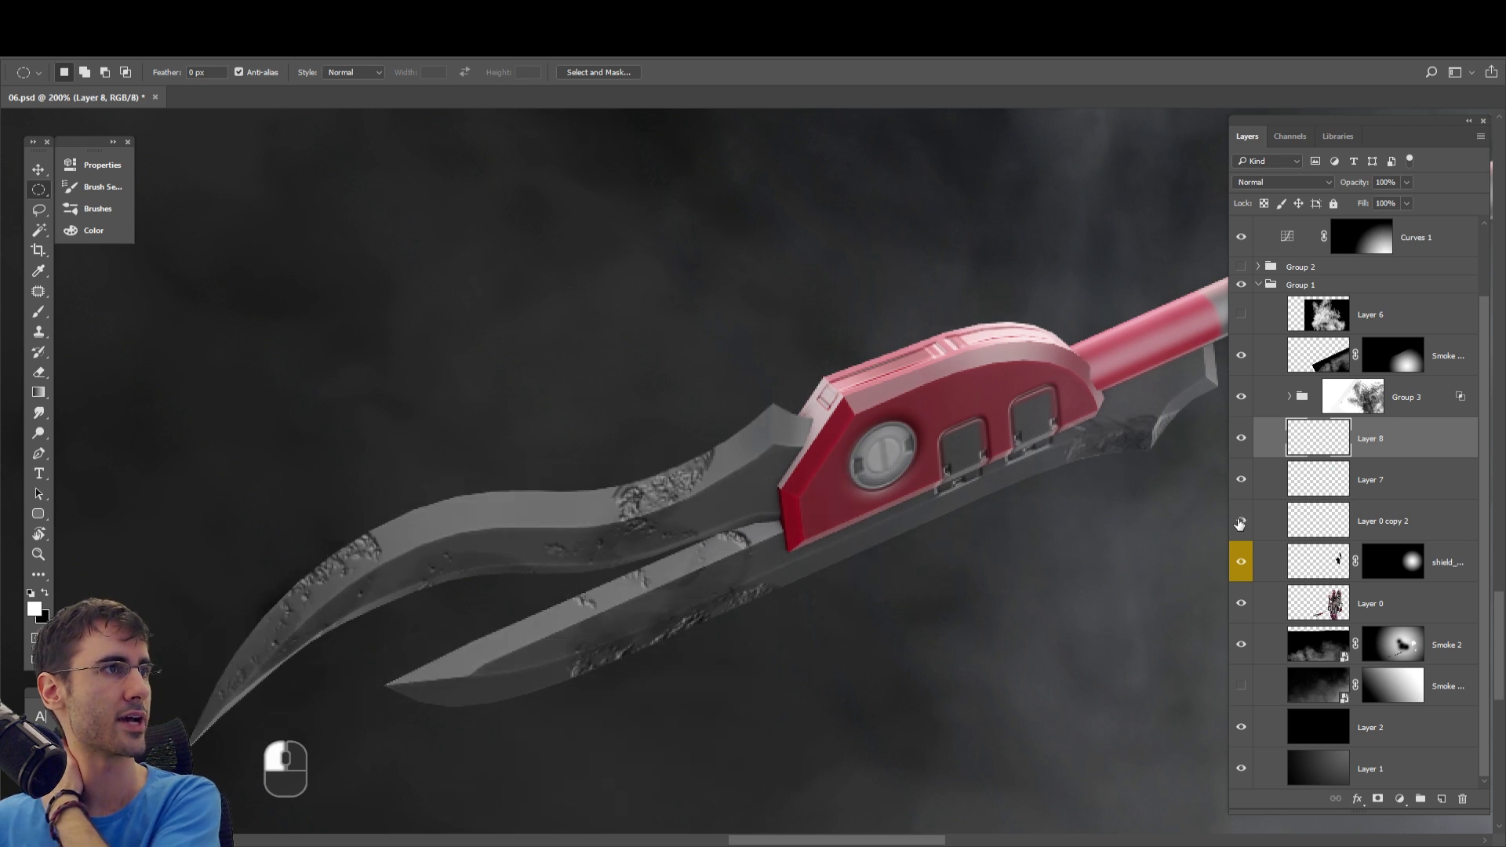
left_click(1239, 521)
left_click(1240, 521)
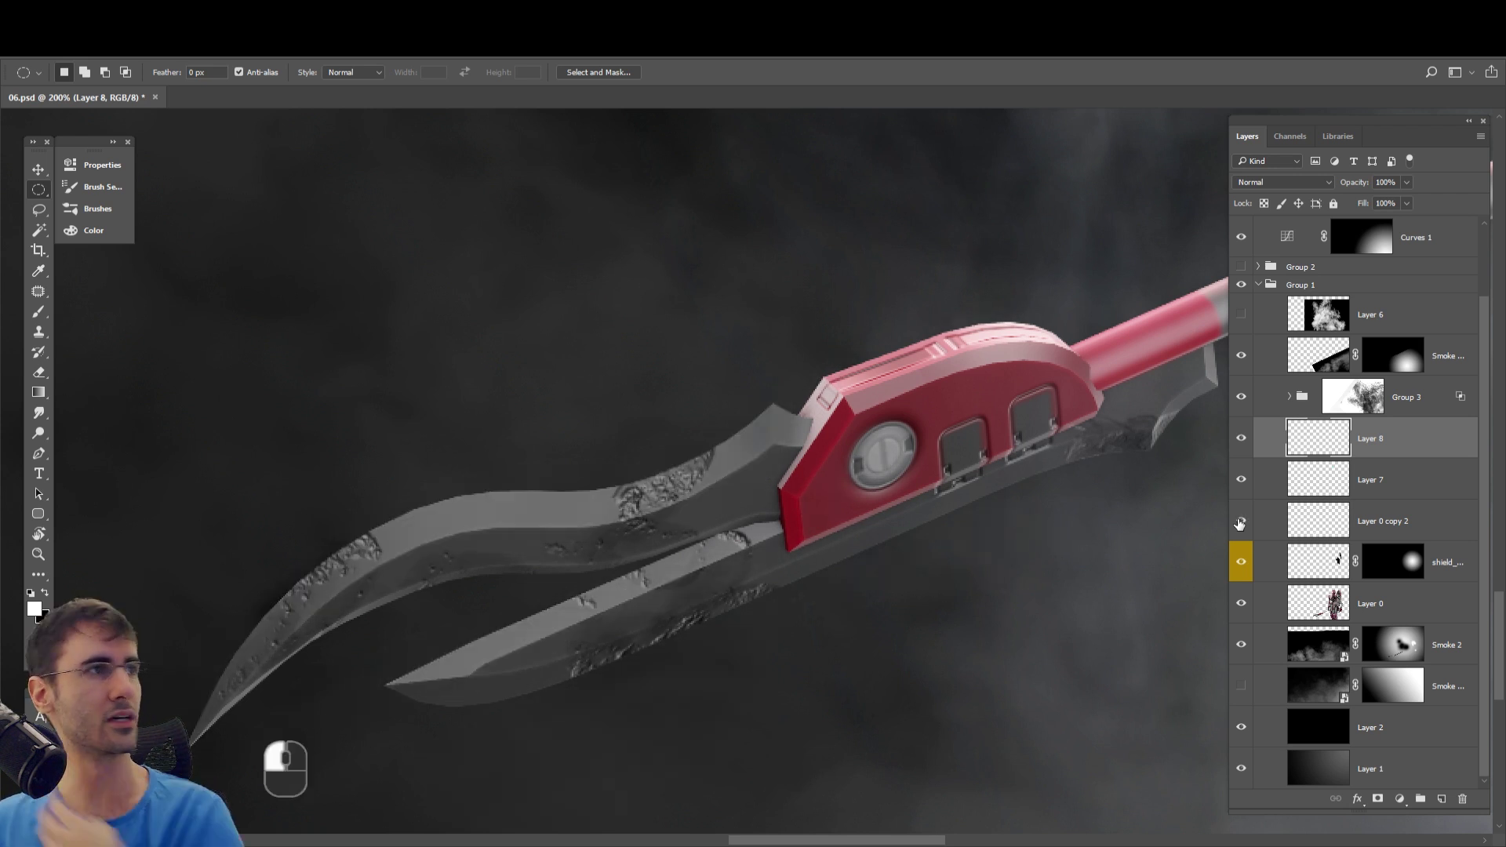
left_click(1240, 521)
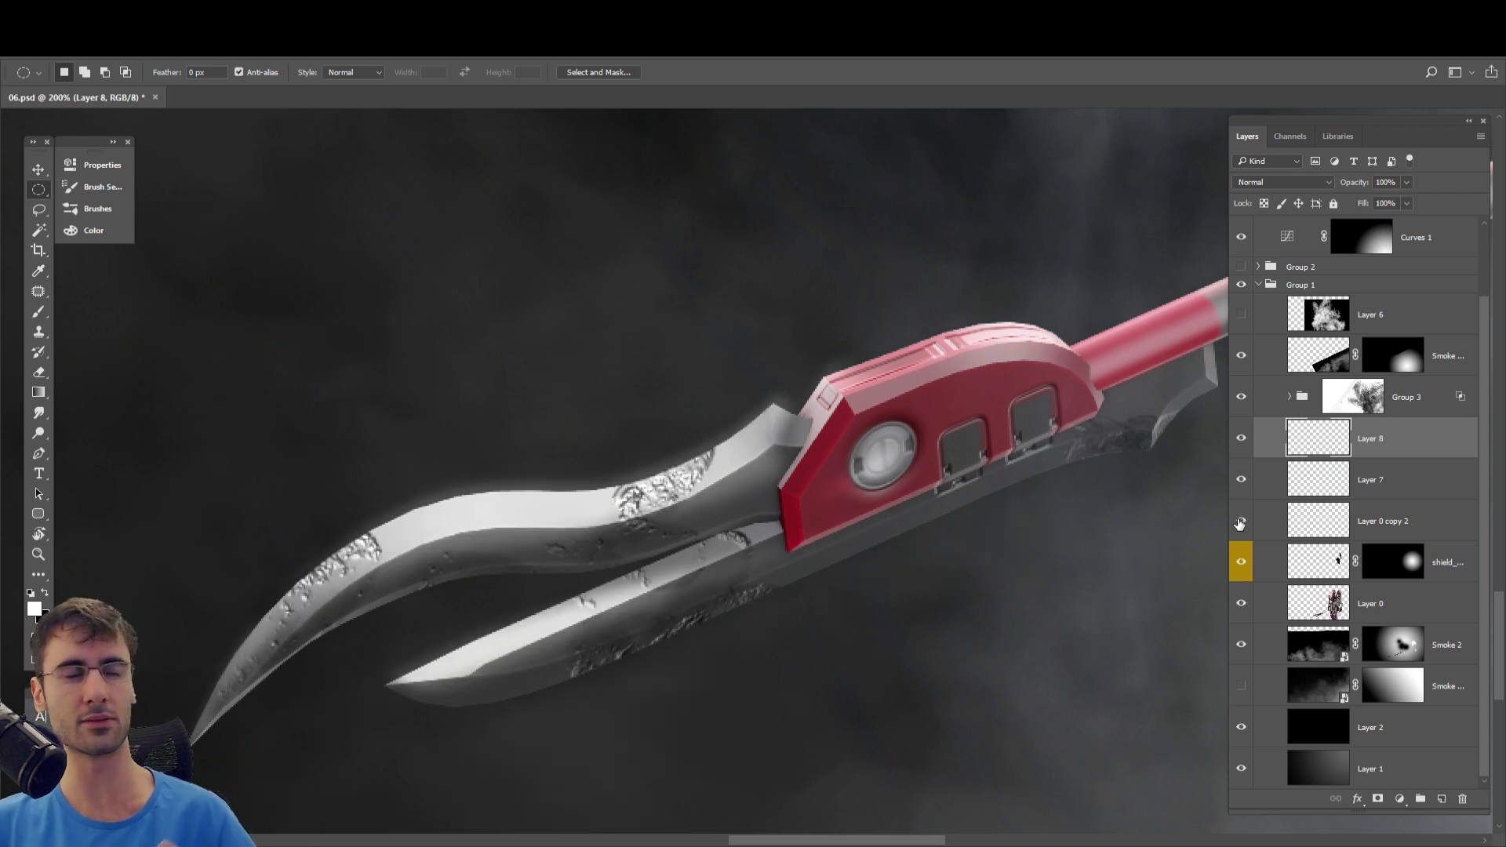
- Mark the weapon's red housing with an elliptical selection and clear the selection
key("space")
left_click_drag(857, 478, 858, 648)
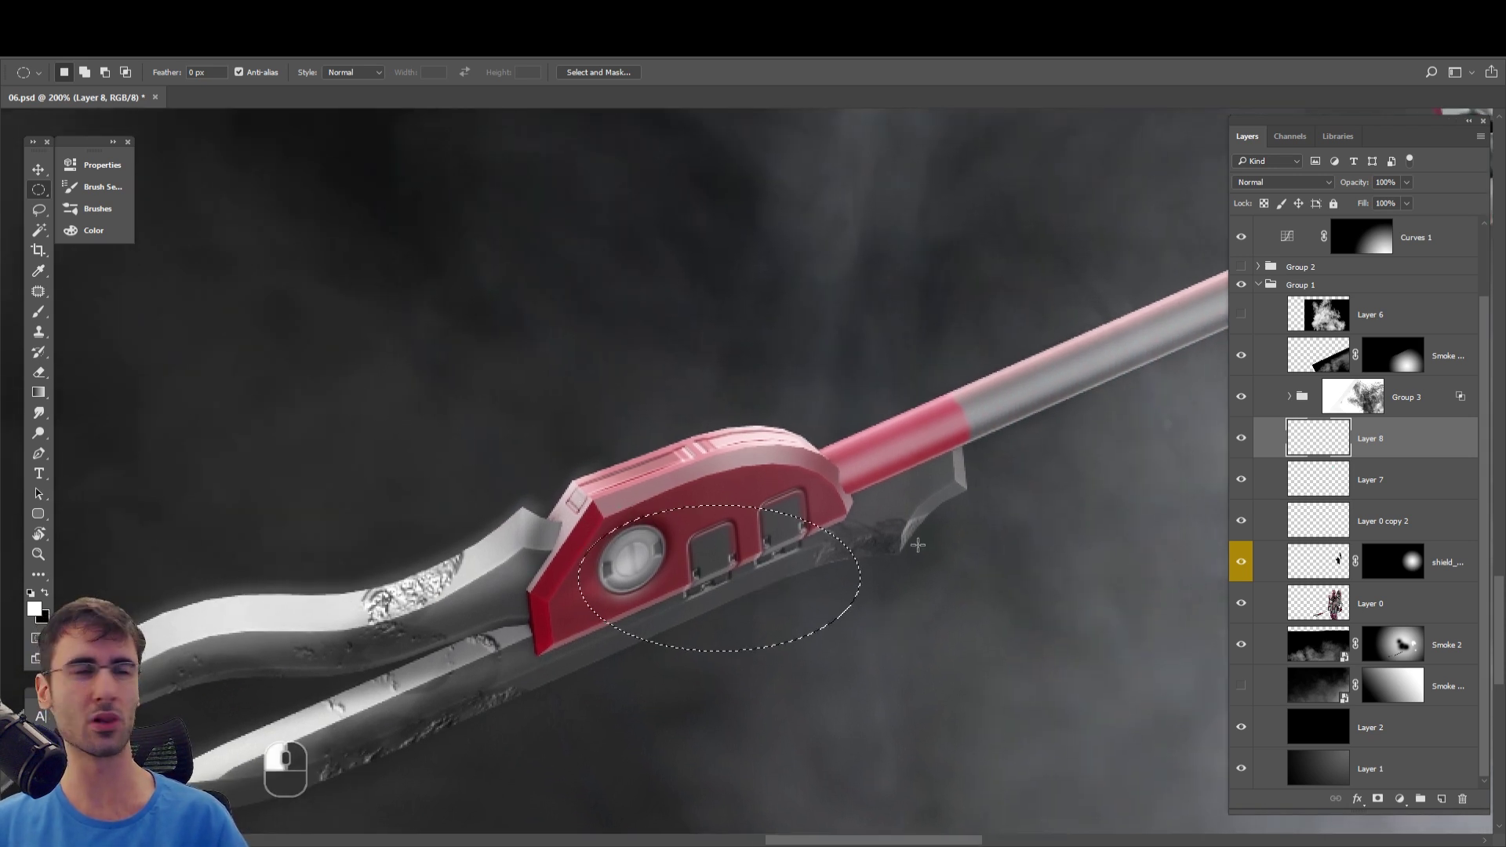
left_click(918, 545)
left_click_drag(508, 433, 959, 674)
left_click(959, 673)
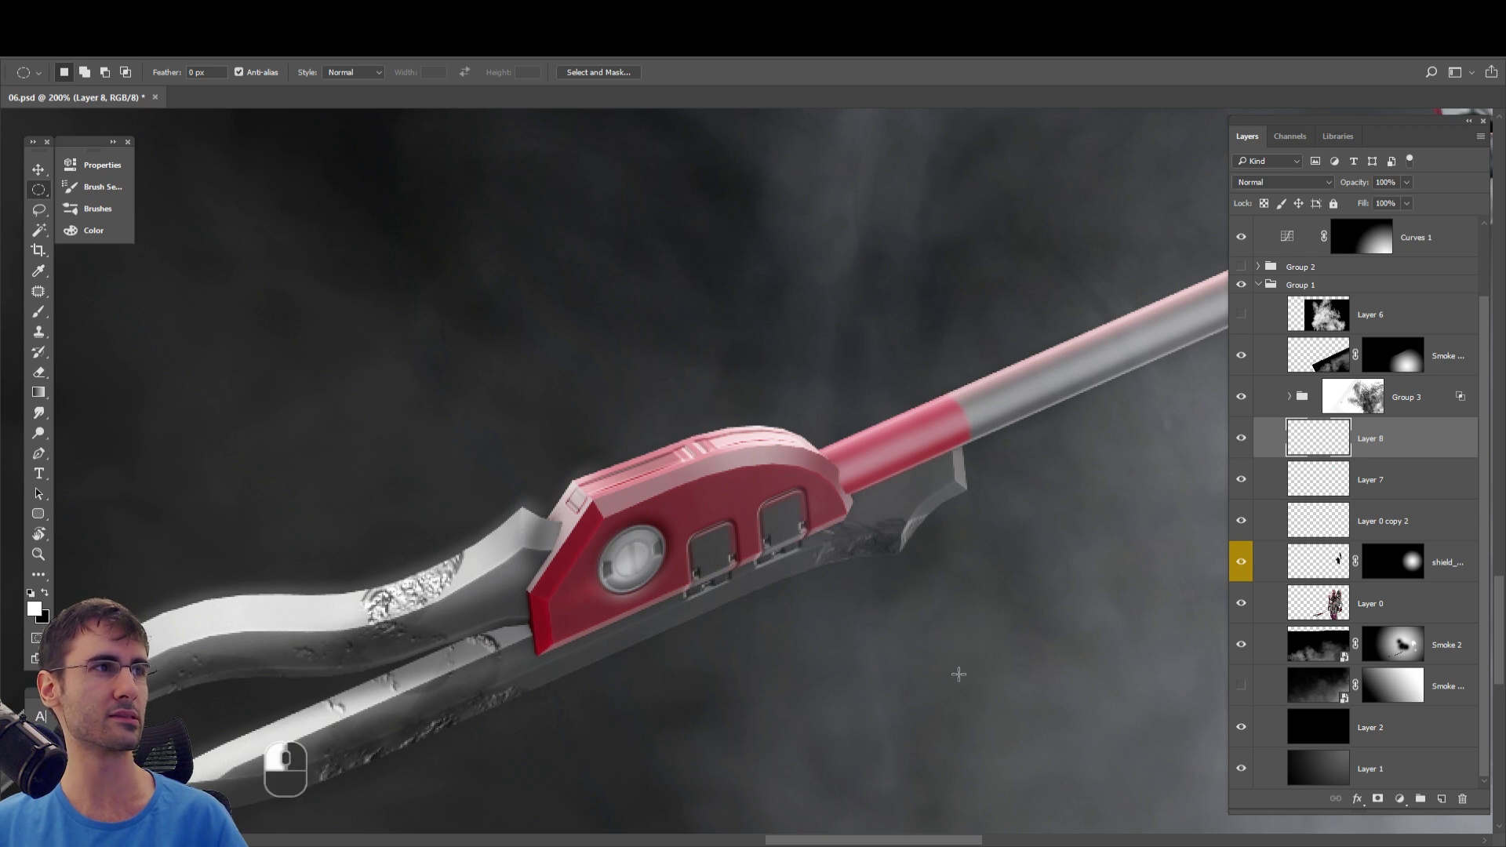
- Compare the robot image at 50% with the Layer 1 background hidden and shown, leaving it visible
key("ctrl+minus")
key("ctrl+minus")
key("ctrl+minus")
key("ctrl+minus")
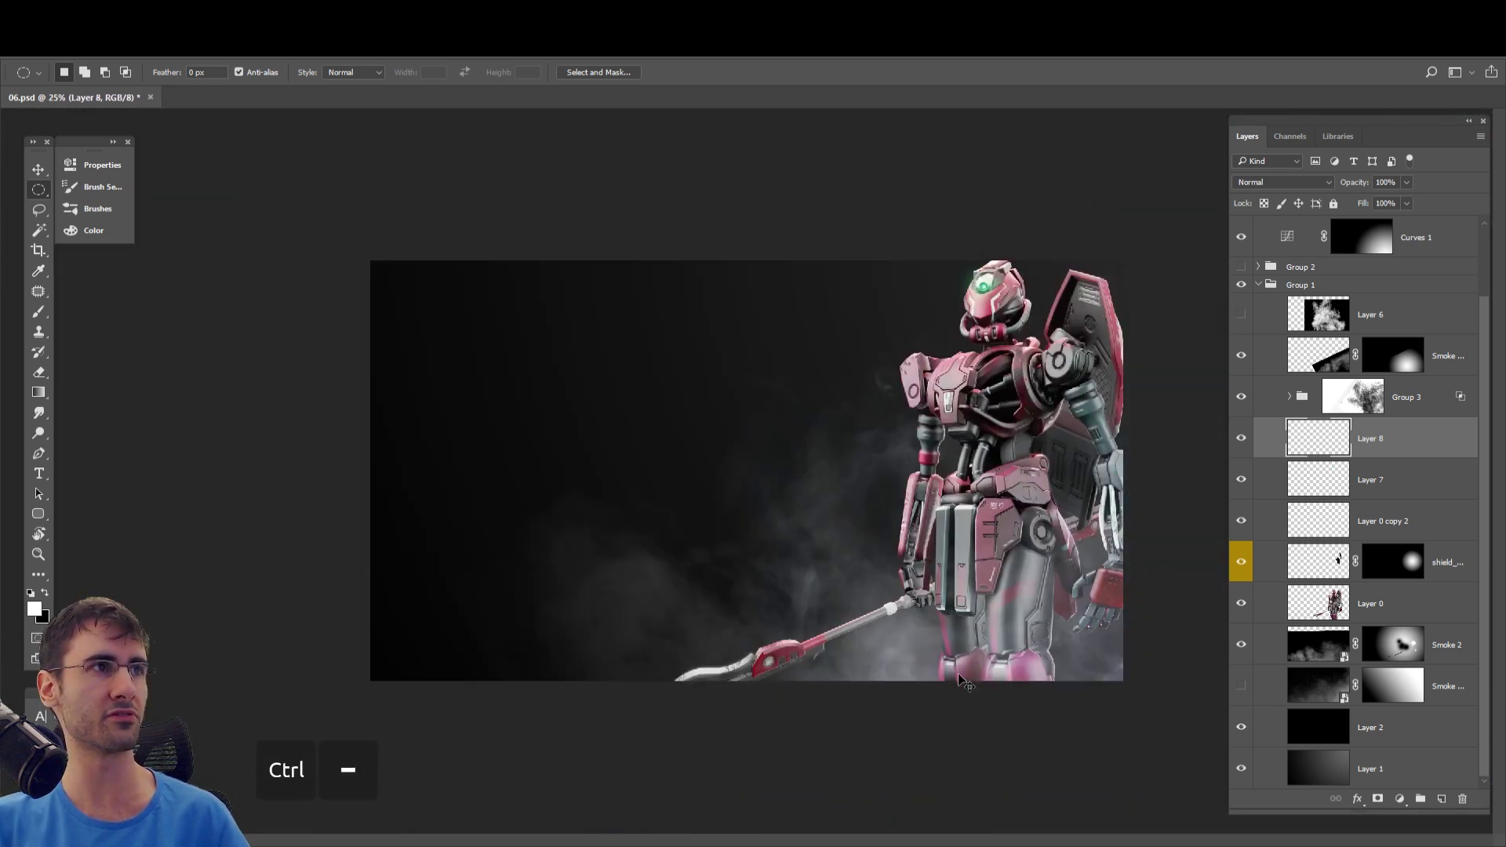
key("ctrl+plus")
key("ctrl+plus")
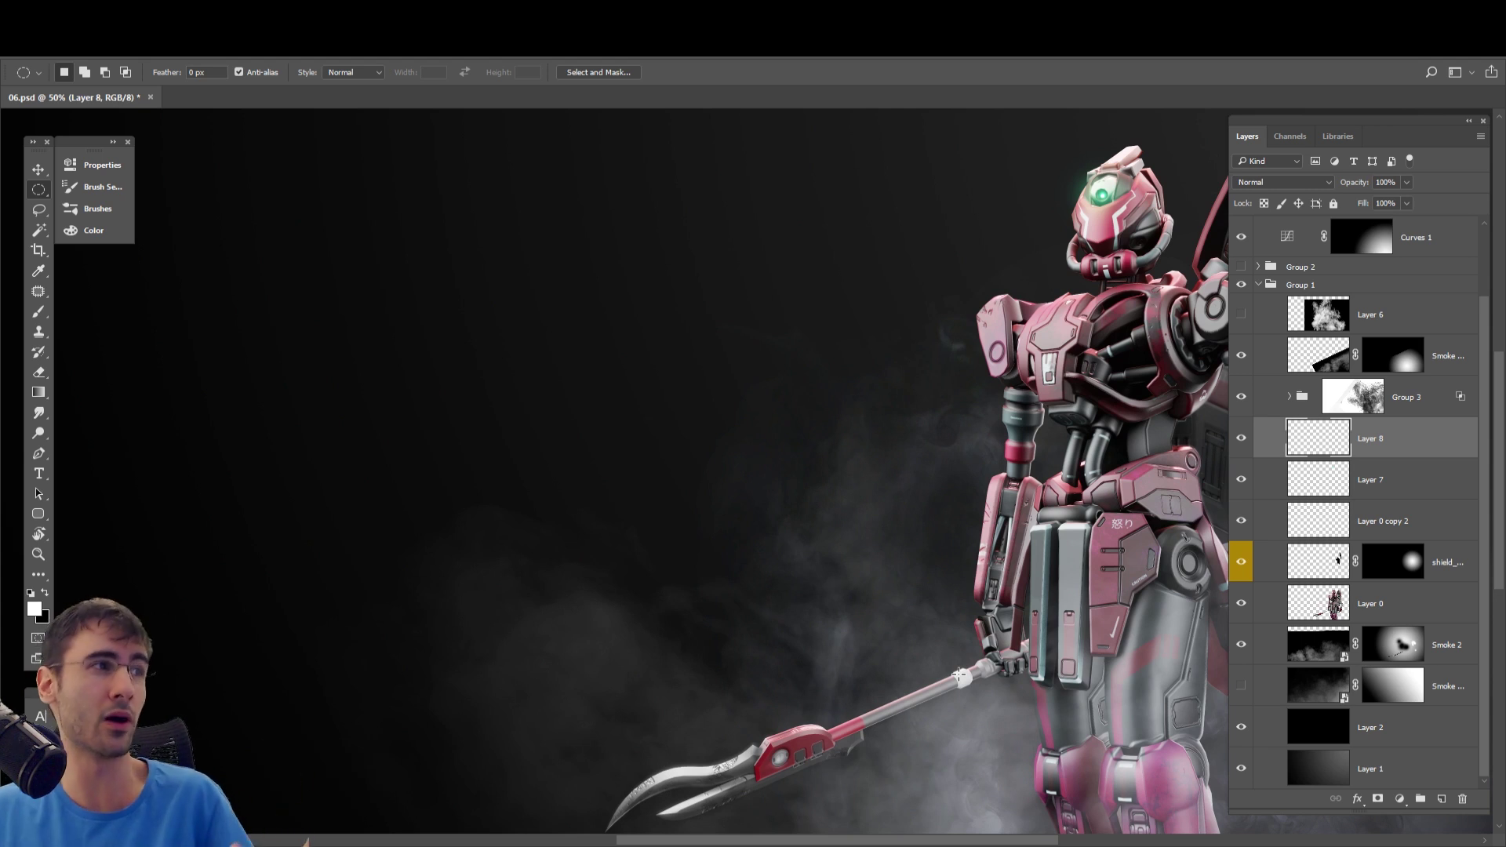
left_click_drag(938, 562, 689, 521)
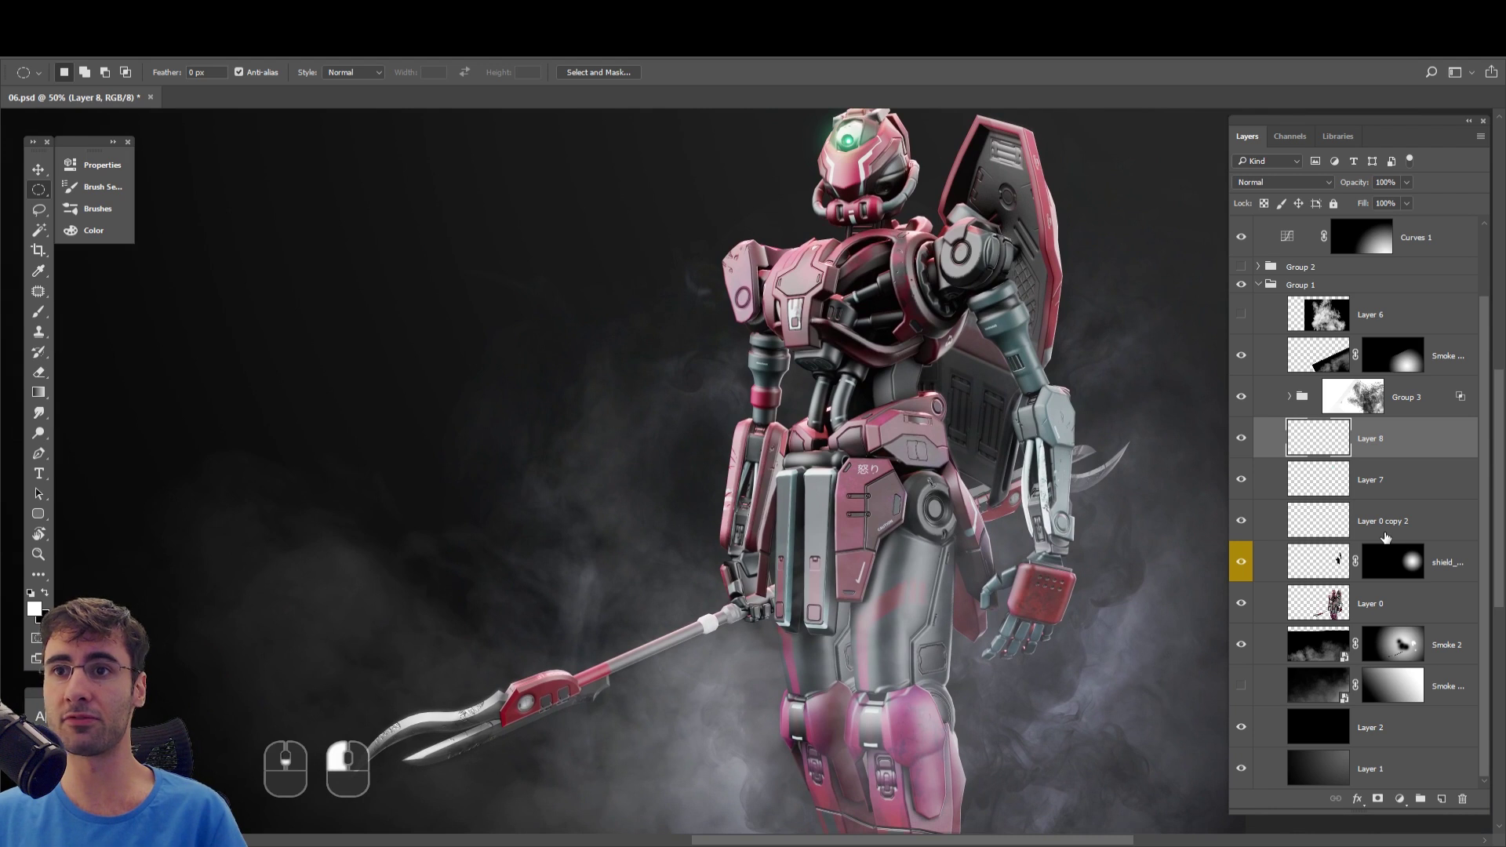
left_click(1243, 769)
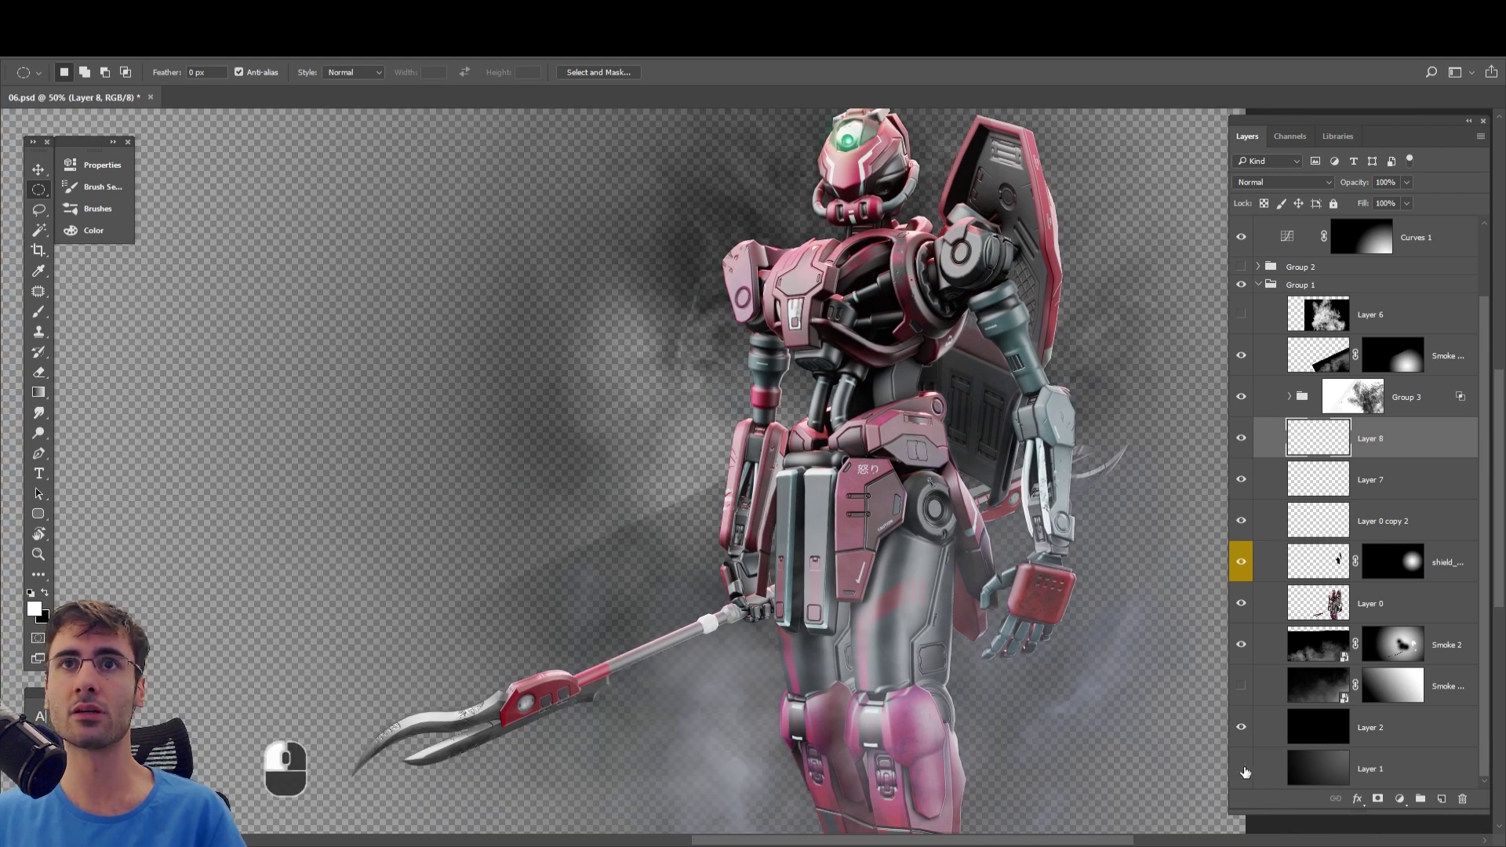
left_click(1242, 768)
- Compare the backdrop around the robot with Layer 2 hidden and shown, leaving the layer visible
left_click(1240, 729)
left_click(1240, 728)
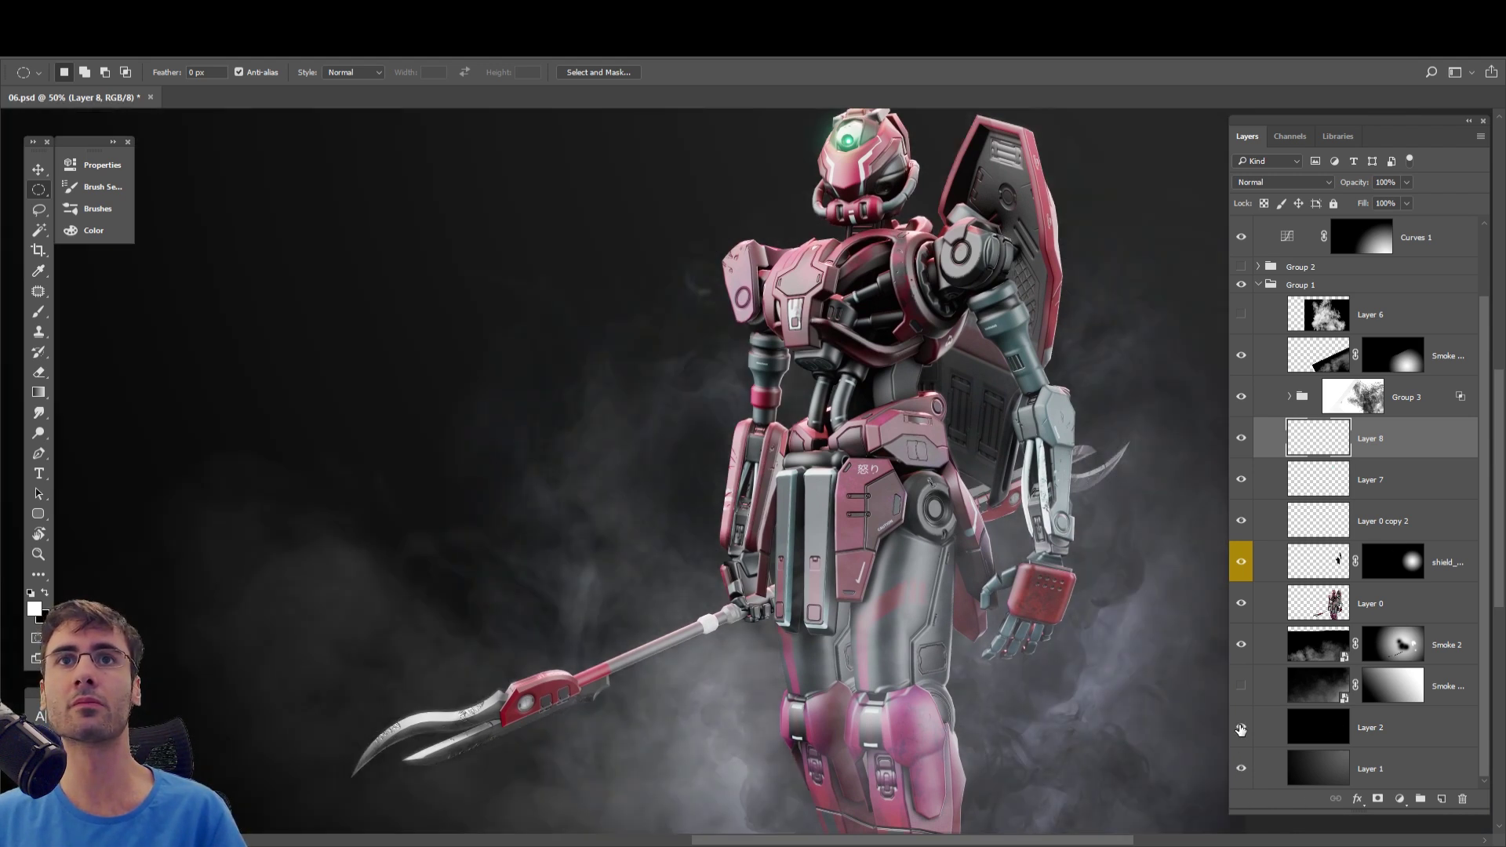
left_click(1240, 729)
left_click(1240, 729)
key("space")
left_click_drag(839, 386, 811, 472)
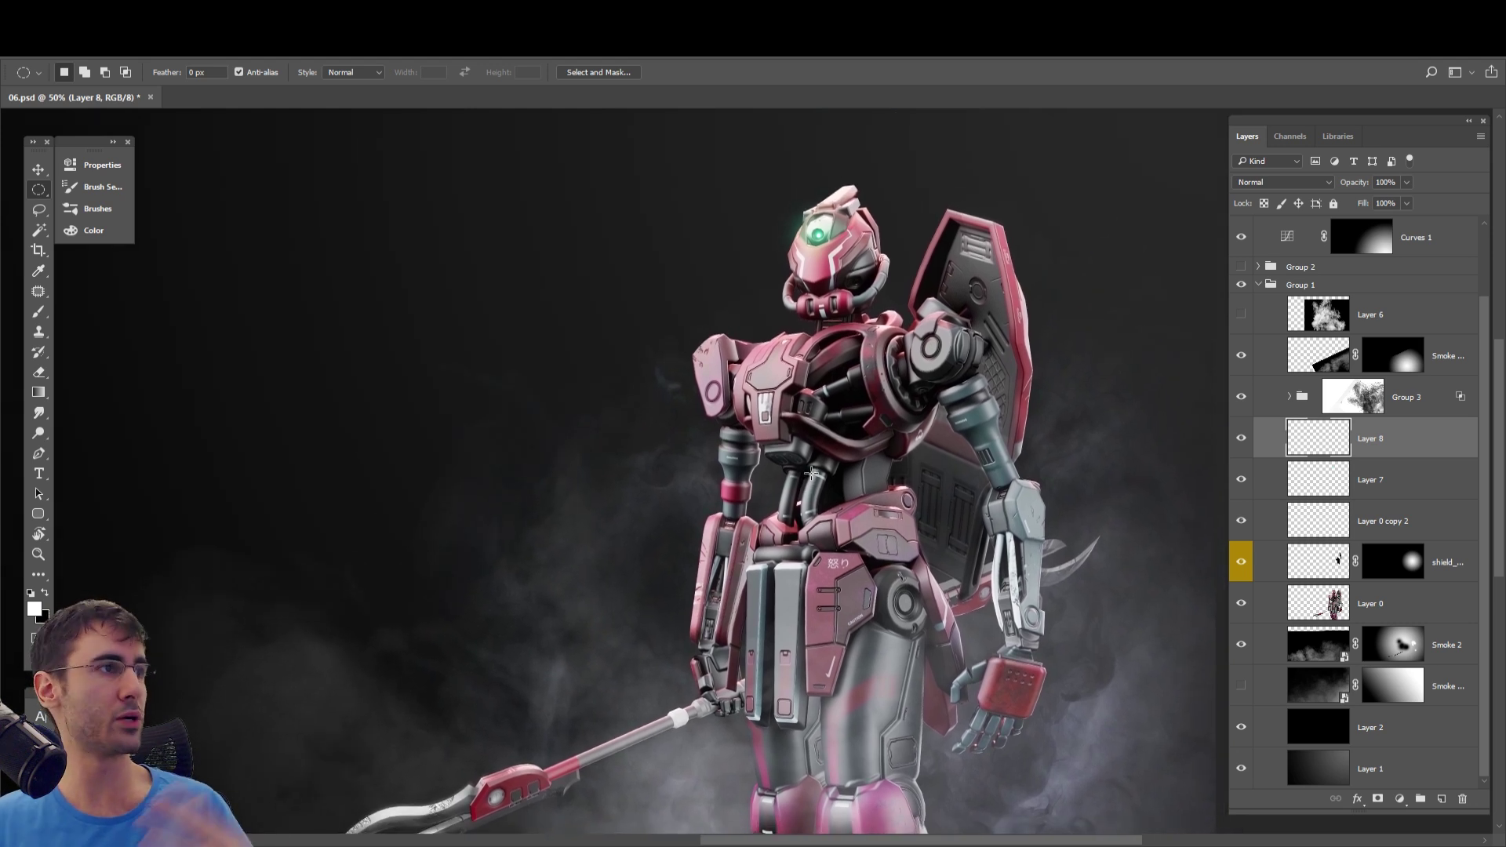
scroll(1422, 353, "up", 2)
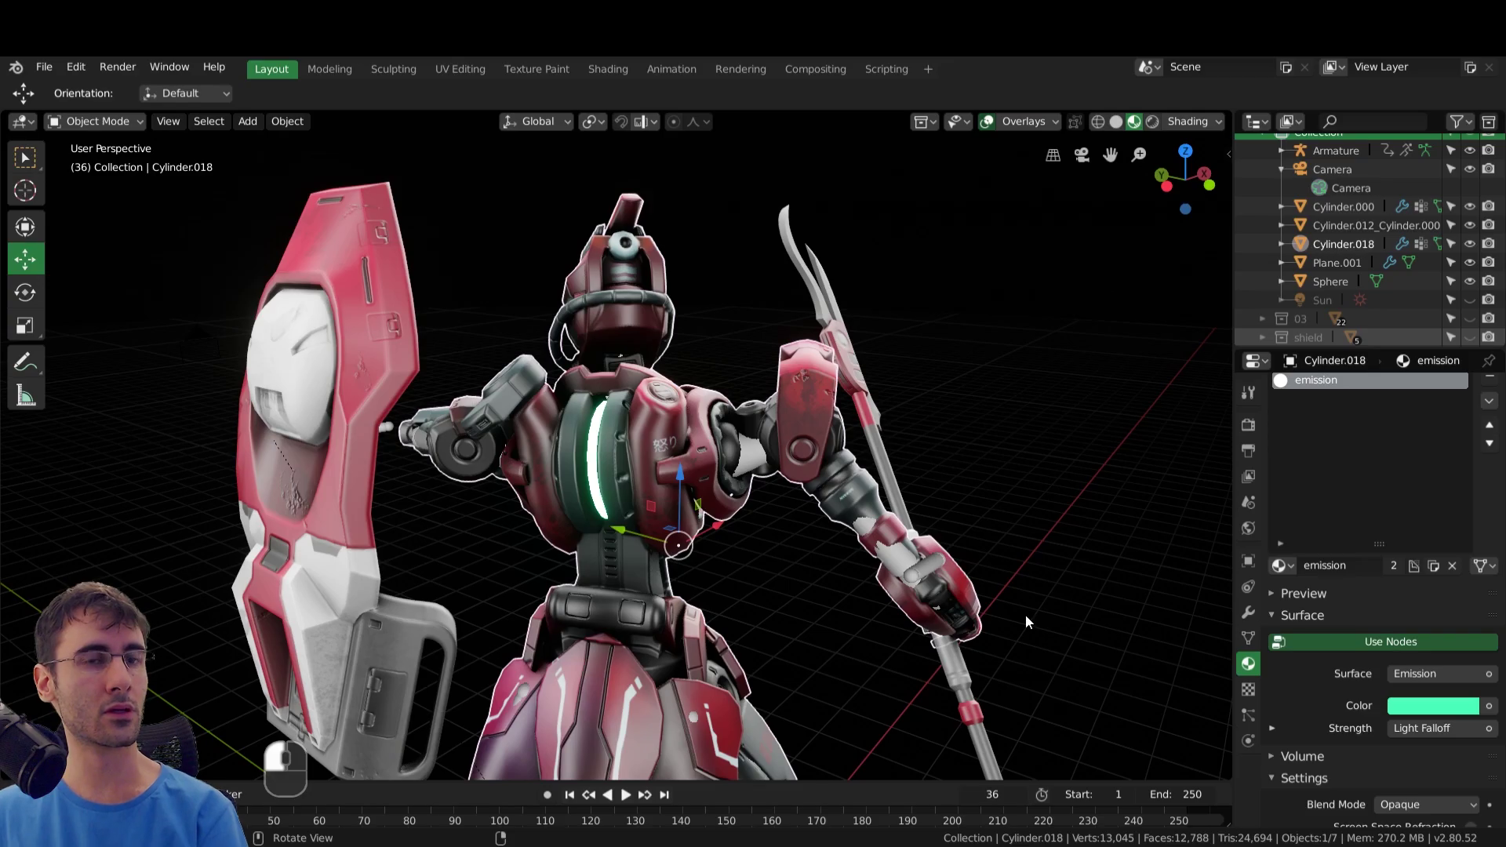
- Switch to Blender and examine the posed robot's back, shield, front and chest armour in the viewport
middle_click_drag(1027, 621, 681, 528)
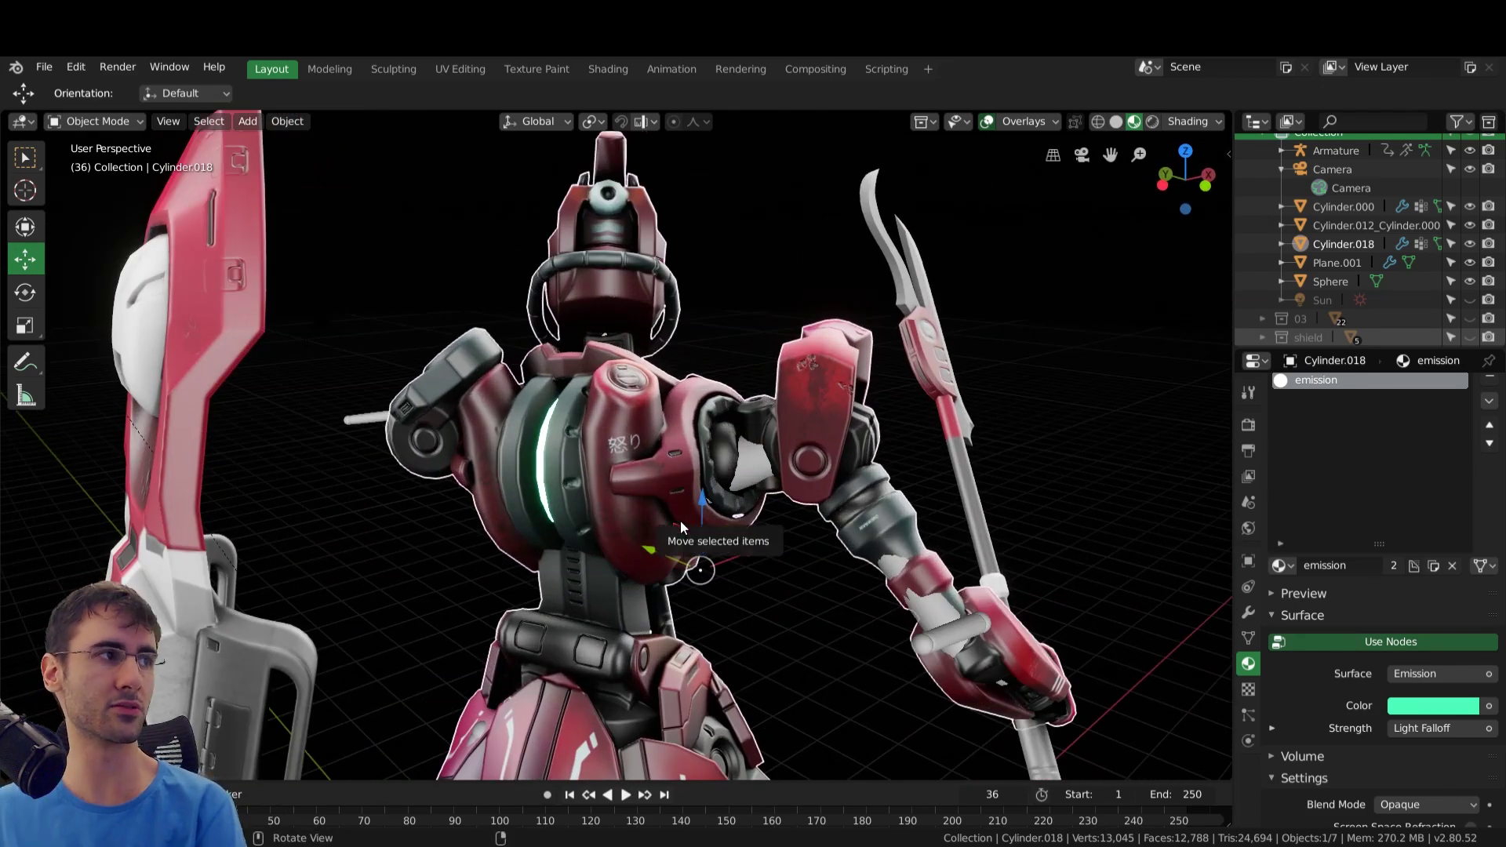
middle_click_drag(645, 505, 709, 500)
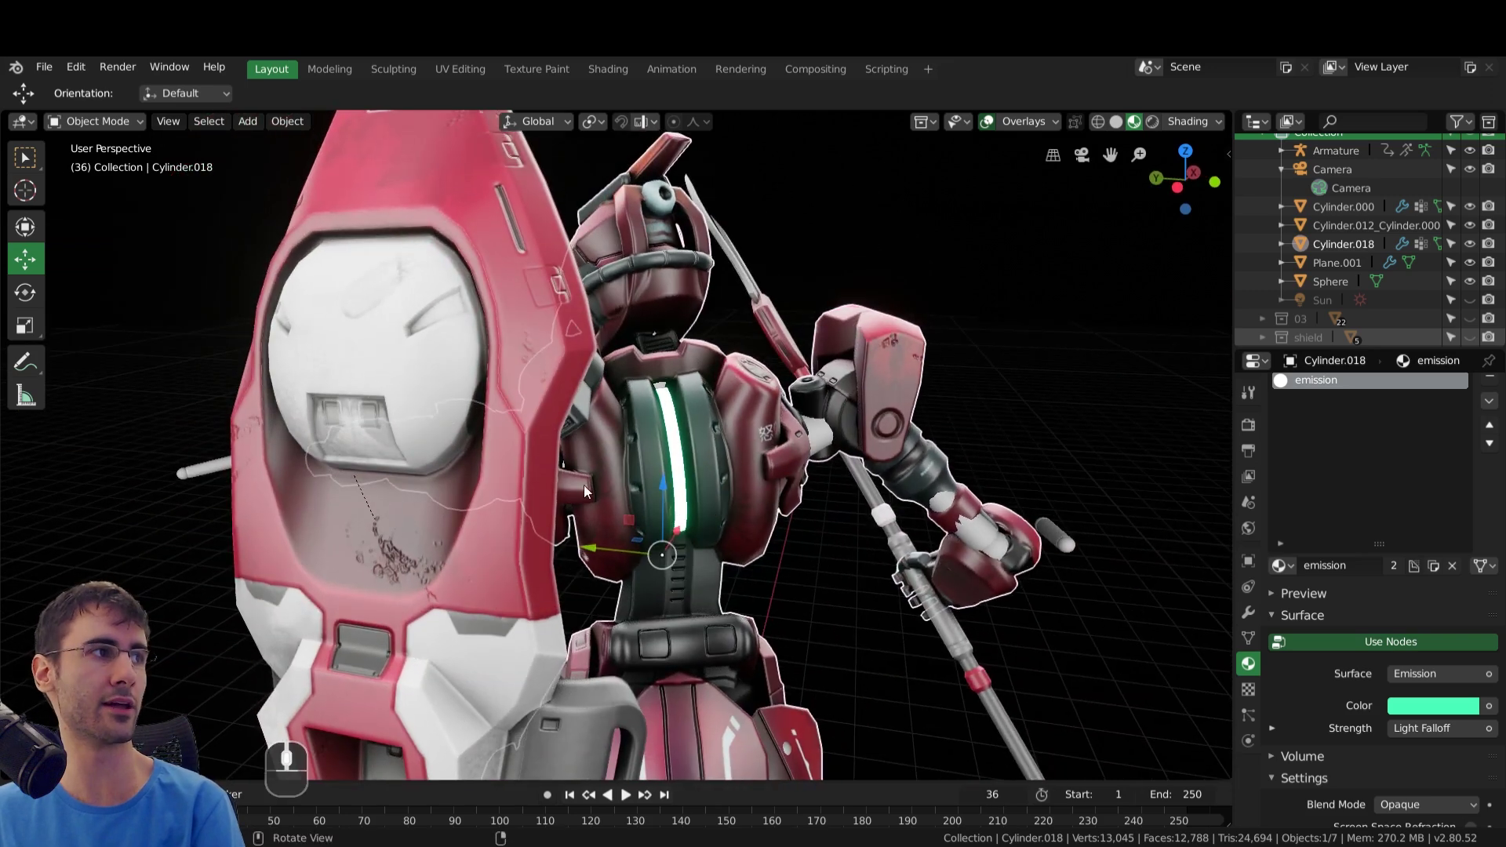
middle_click_drag(584, 485, 869, 488)
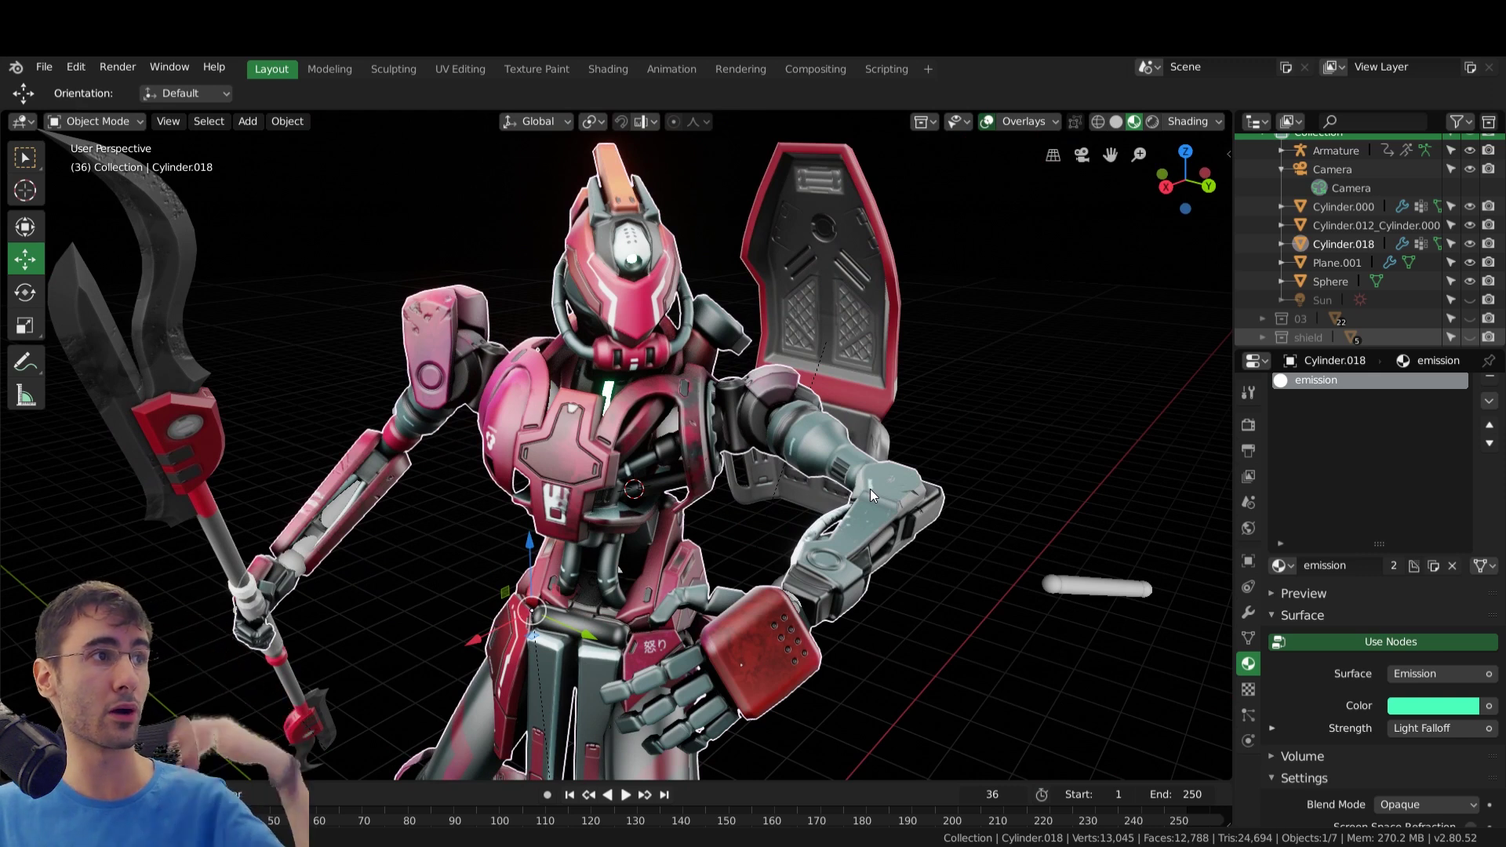
middle_click_drag(869, 488, 526, 439)
scroll(756, 505, "up", 6)
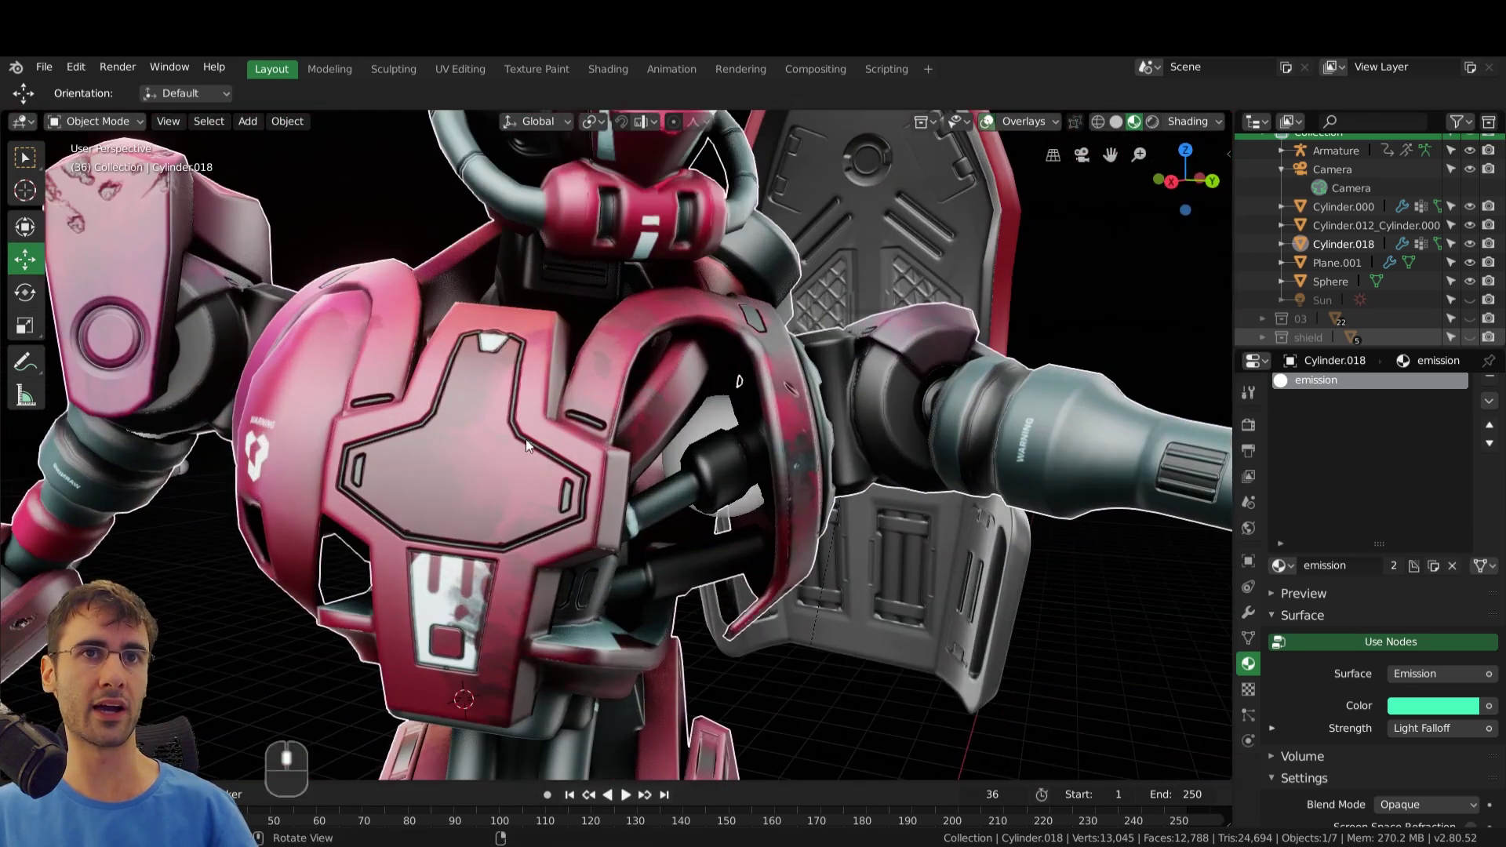
middle_click_drag(595, 400, 698, 397)
- Clear the selection, select the robot's body mesh and turn on the Wireframe overlay
key("a")
key("a")
scroll(698, 400, "down", 4)
scroll(687, 361, "down", 2)
middle_click_drag(679, 469, 572, 451, "shift")
scroll(572, 453, "up", 2)
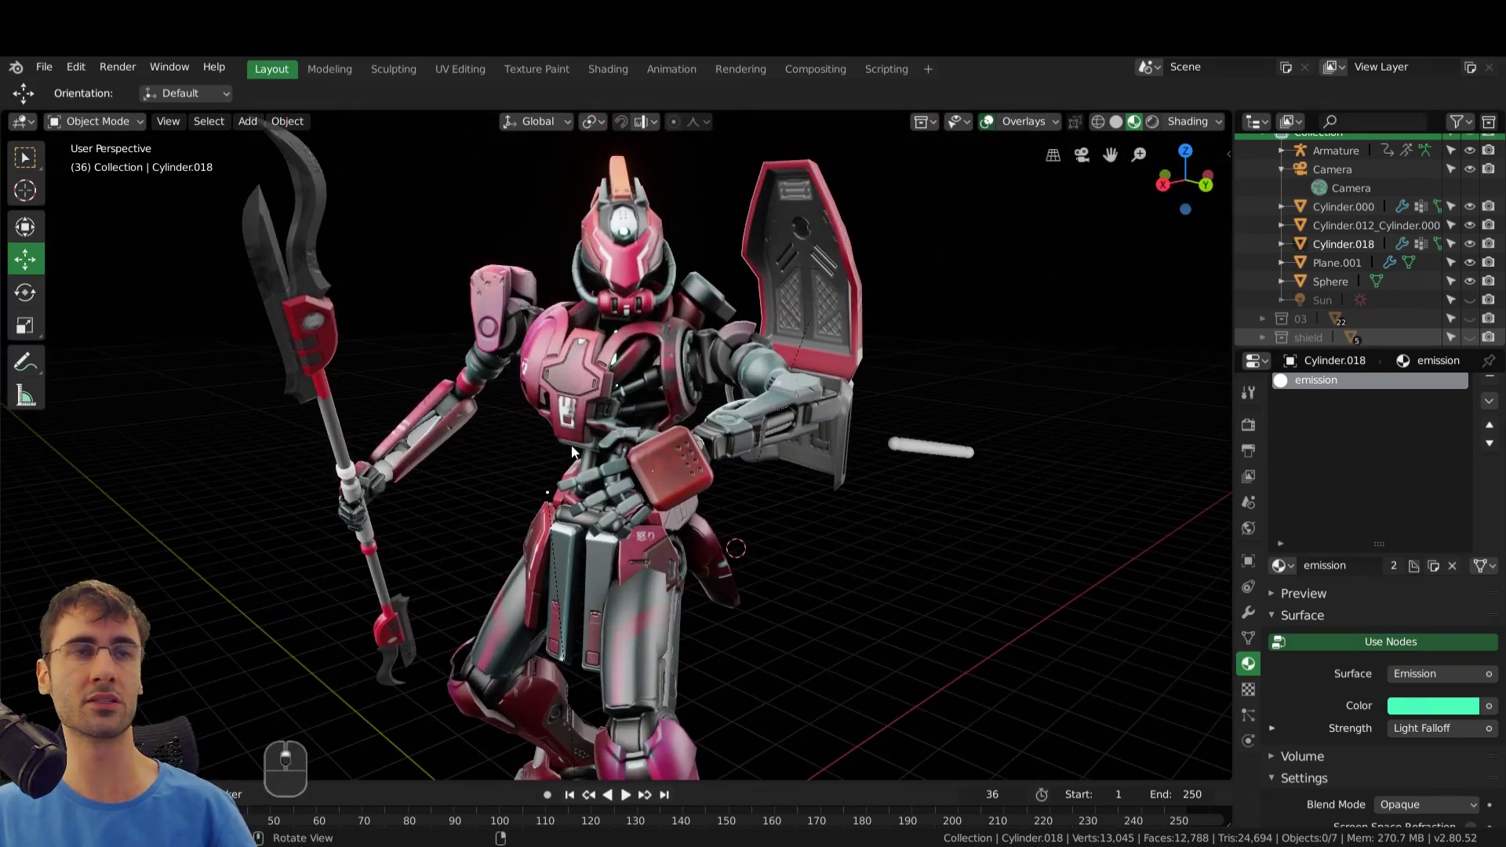
left_click(618, 362)
left_click(1027, 121)
left_click(913, 470)
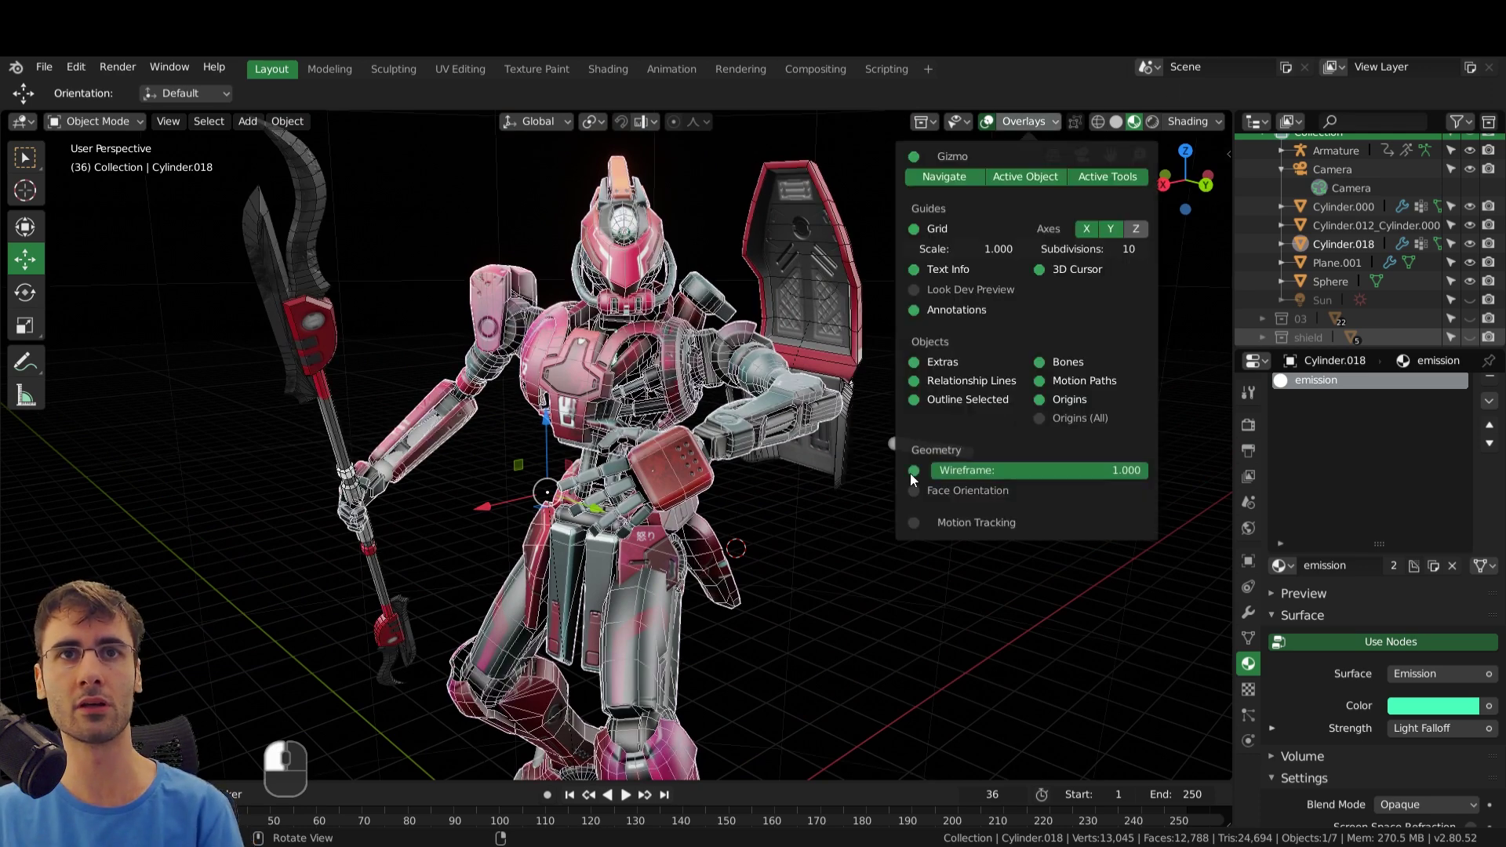
- Examine the wireframe topology of the robot's legs and the detailed lower-leg armour
middle_click_drag(914, 478, 755, 389)
middle_click_drag(637, 409, 637, 196, "shift")
middle_click_drag(608, 381, 643, 380)
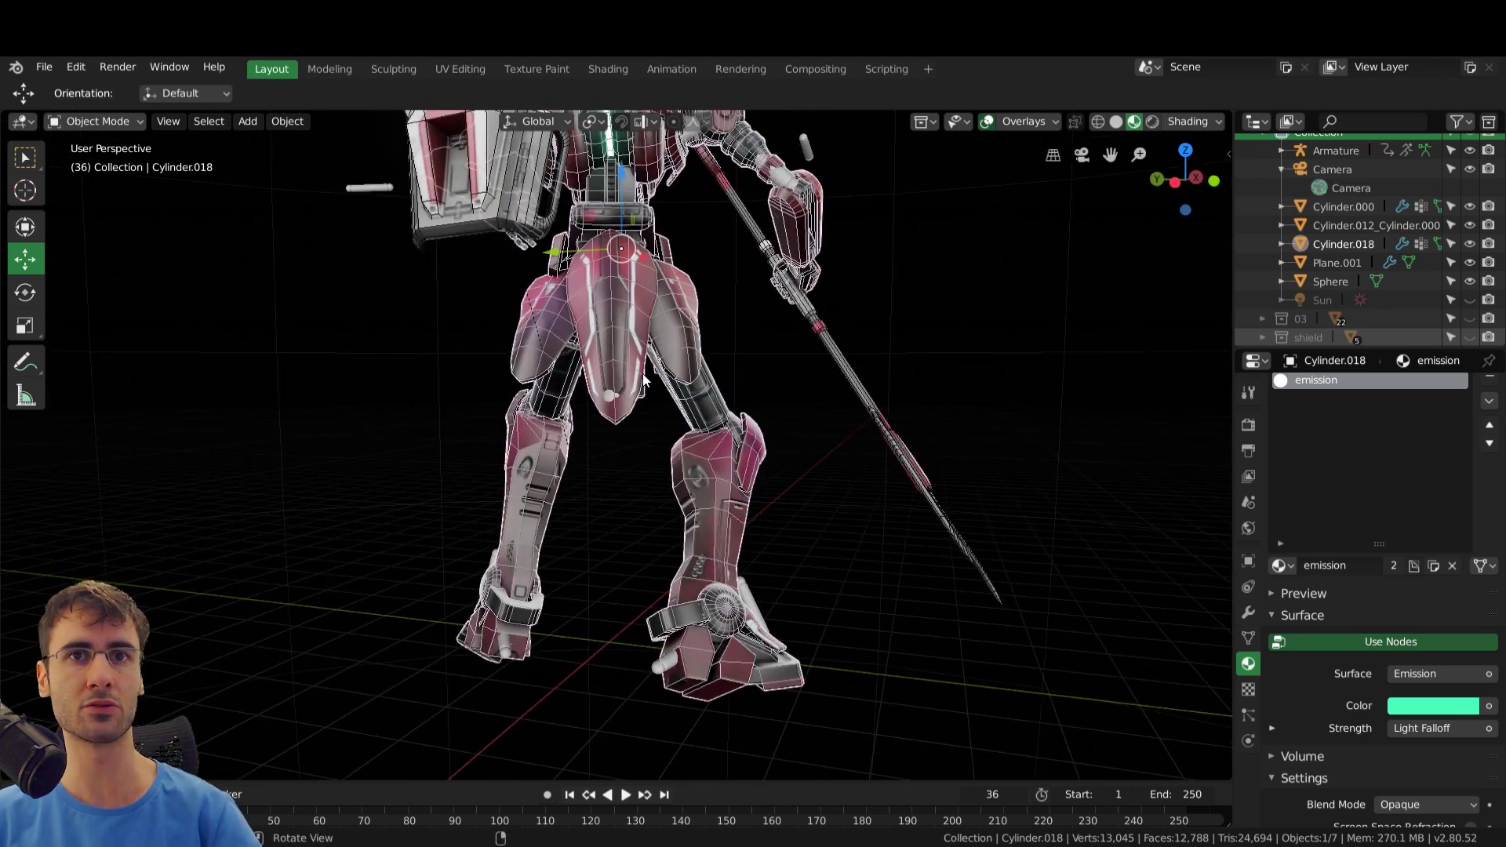
middle_click_drag(651, 432, 772, 424)
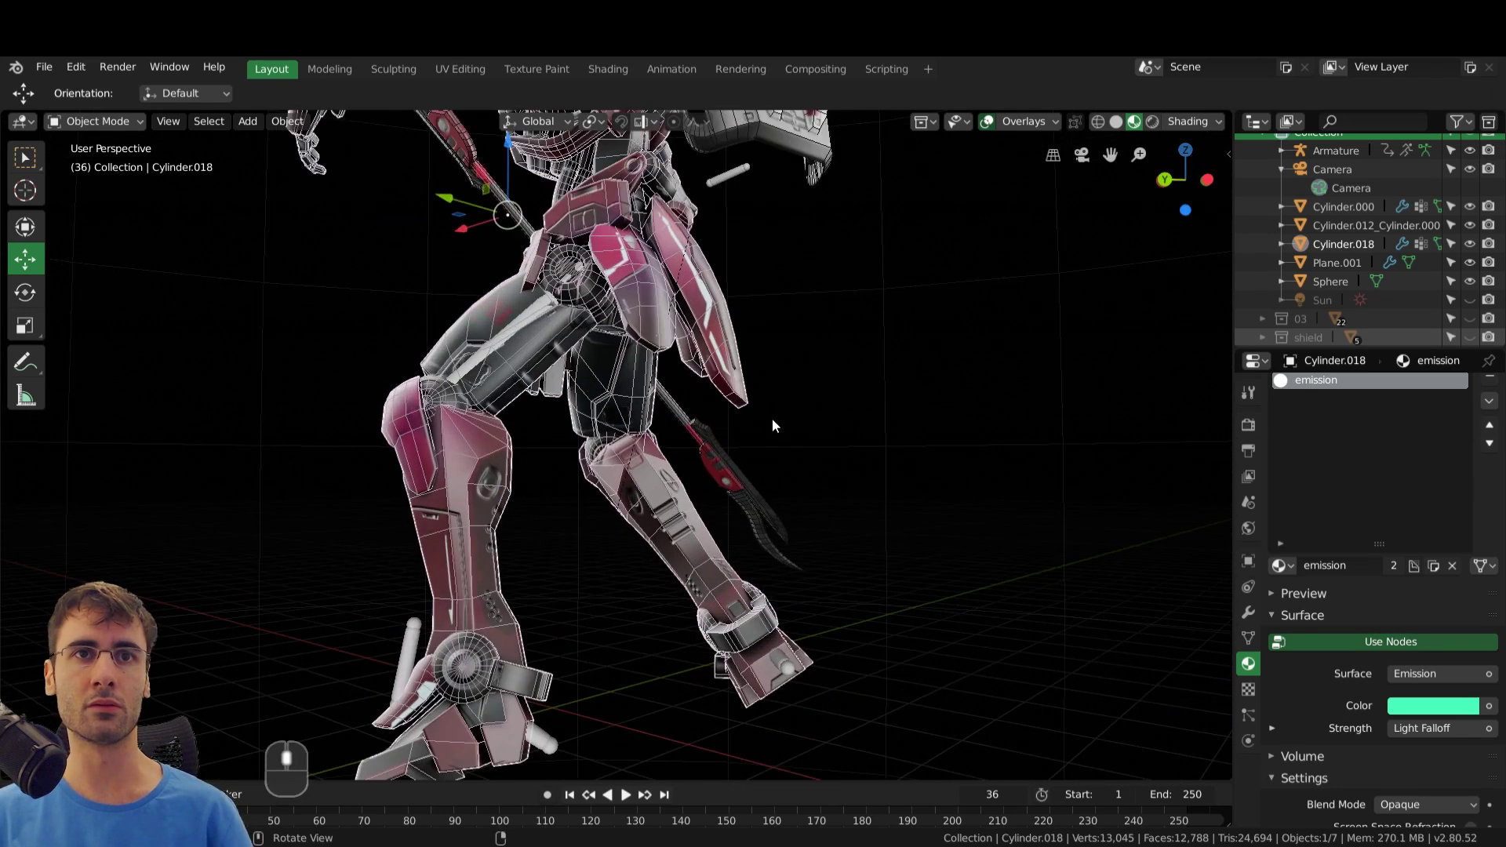
middle_click_drag(698, 541, 760, 398, "shift")
scroll(752, 401, "up", 4)
middle_click_drag(690, 439, 607, 445)
key("Tab")
key("Tab")
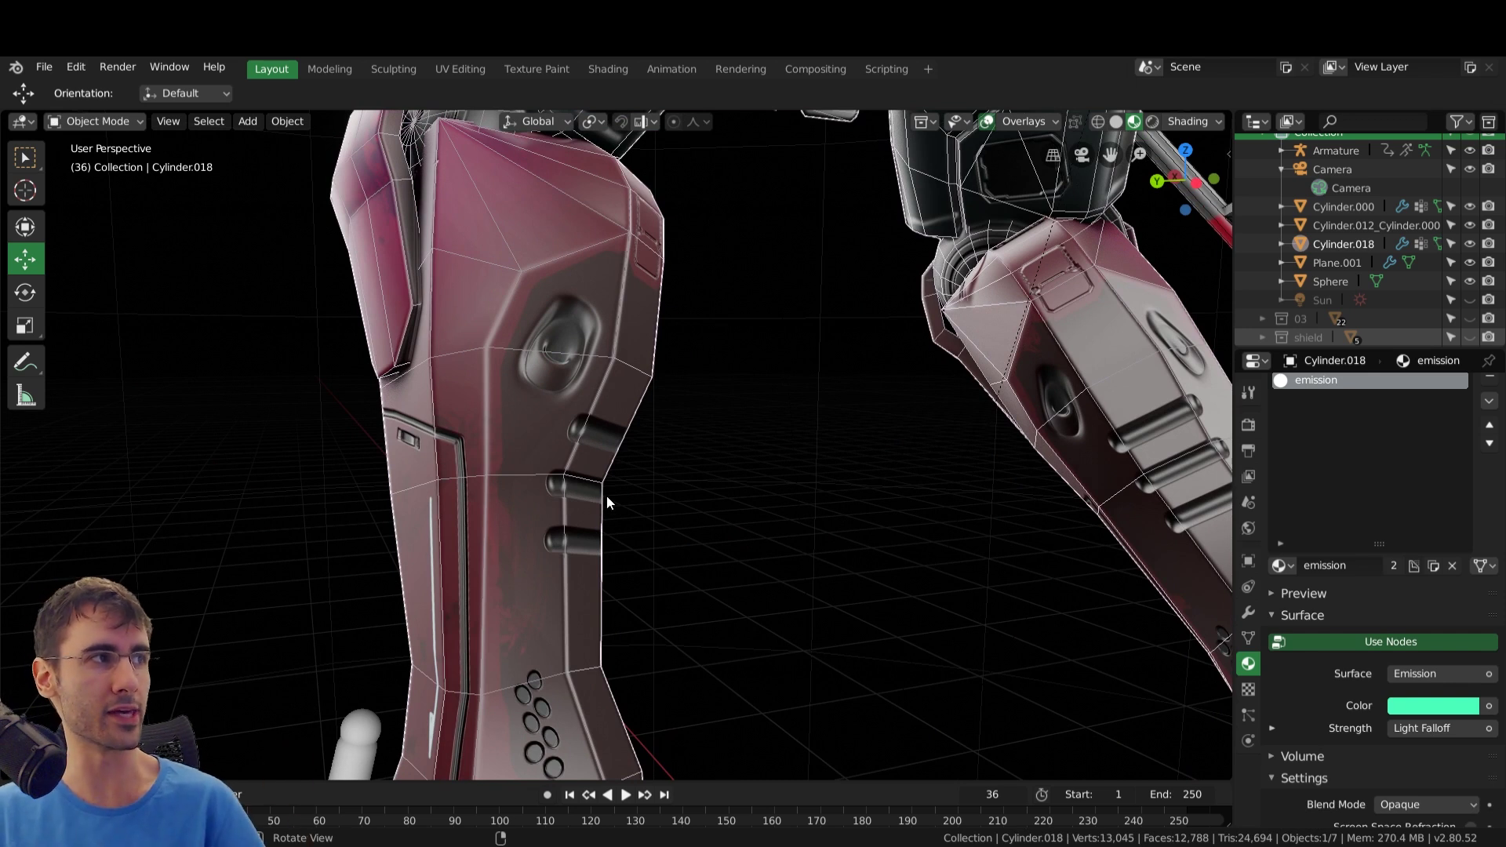
middle_click_drag(607, 500, 596, 508)
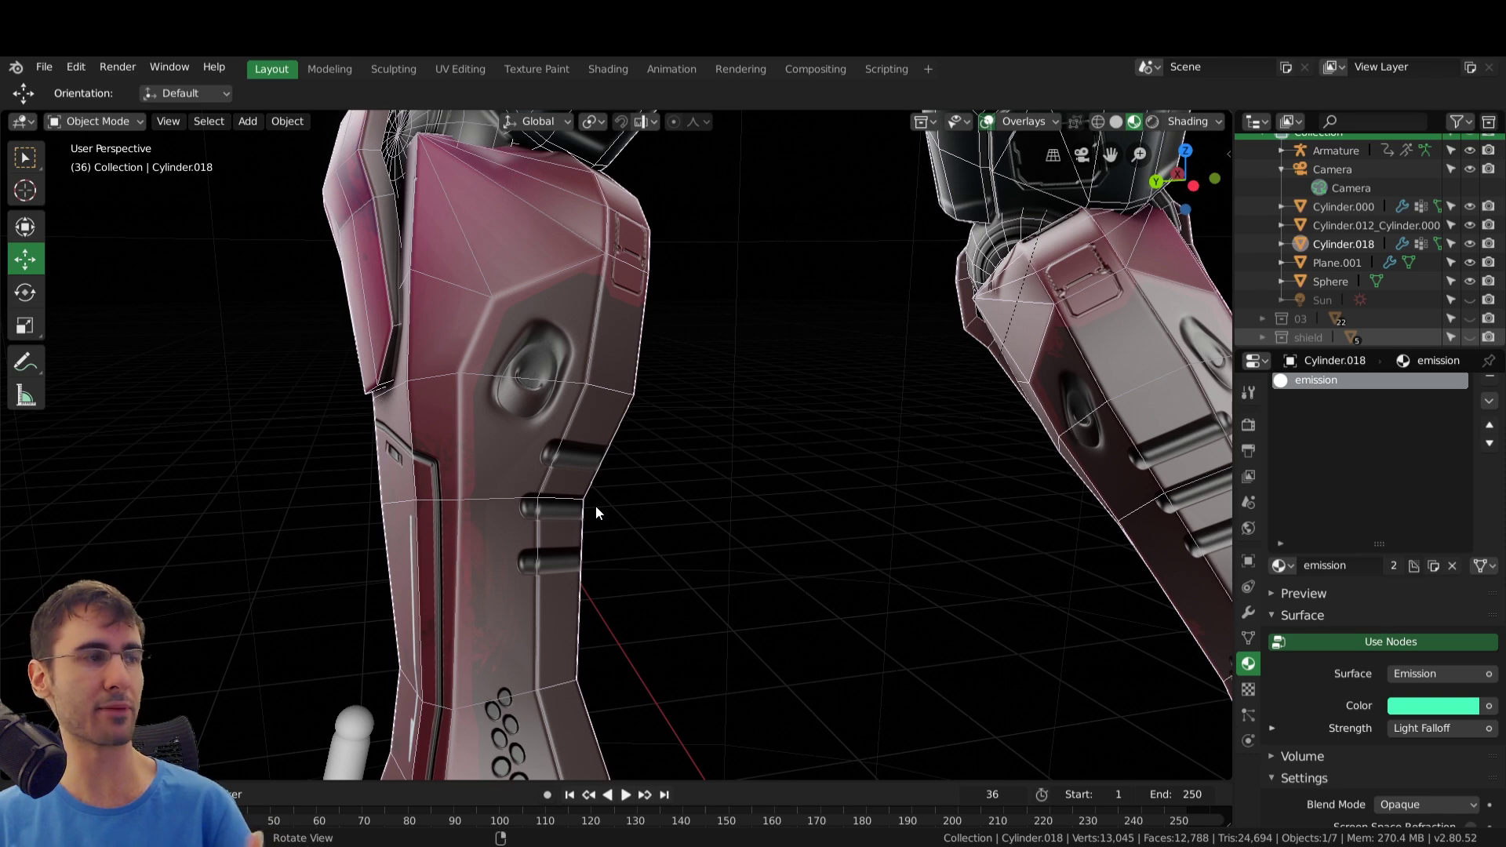
middle_click_drag(595, 506, 860, 435)
- Deselect everything and turn off the viewport overlays to show the whole robot without wireframes
scroll(666, 372, "down", 3)
middle_click_drag(665, 374, 618, 527, "shift")
key("alt+a")
middle_click_drag(637, 302, 566, 643)
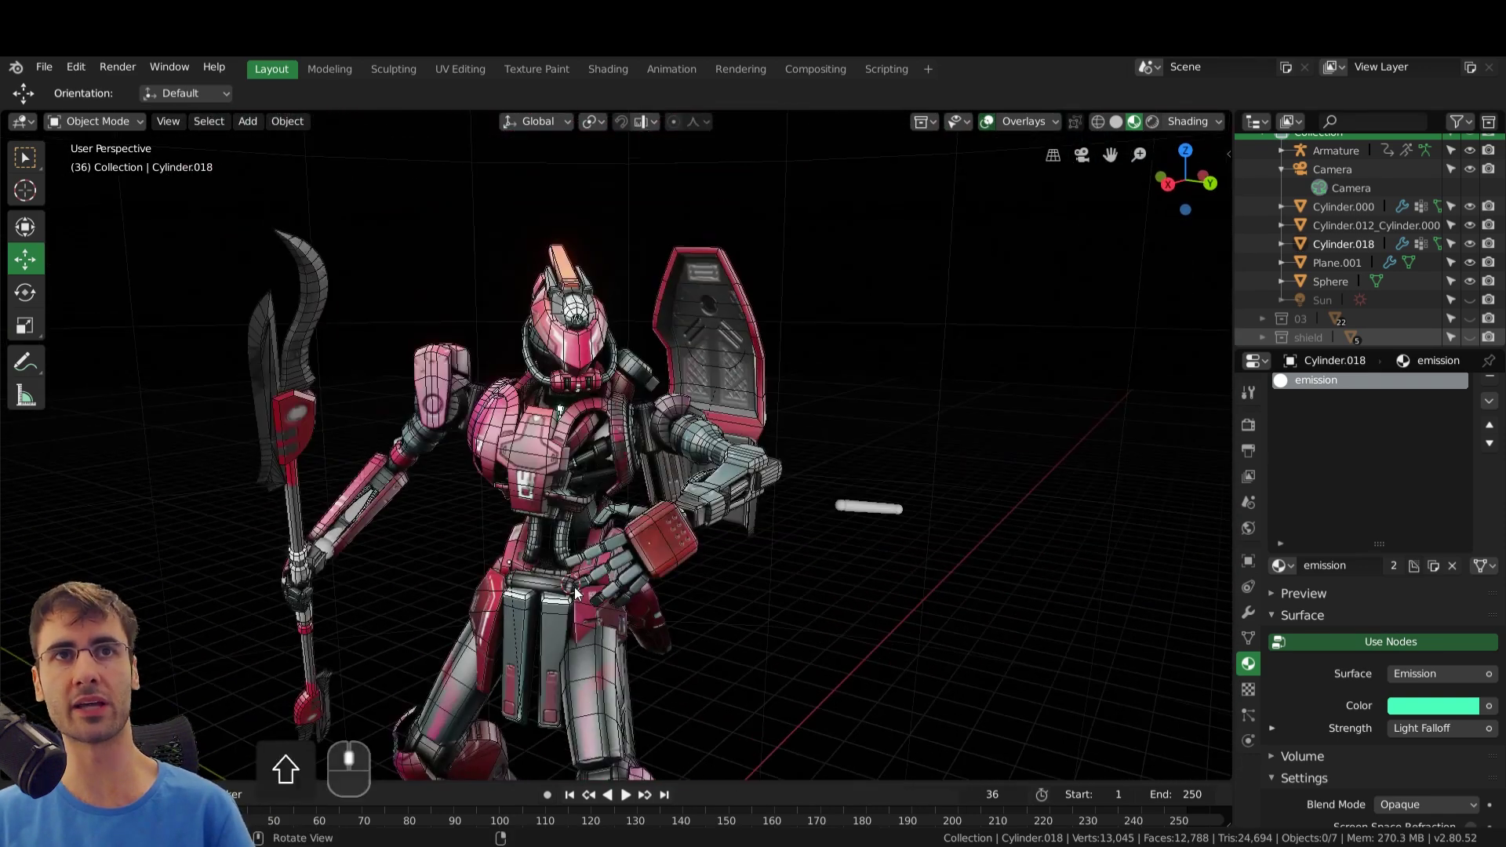
scroll(617, 502, "up", 2)
middle_click_drag(765, 297, 887, 290)
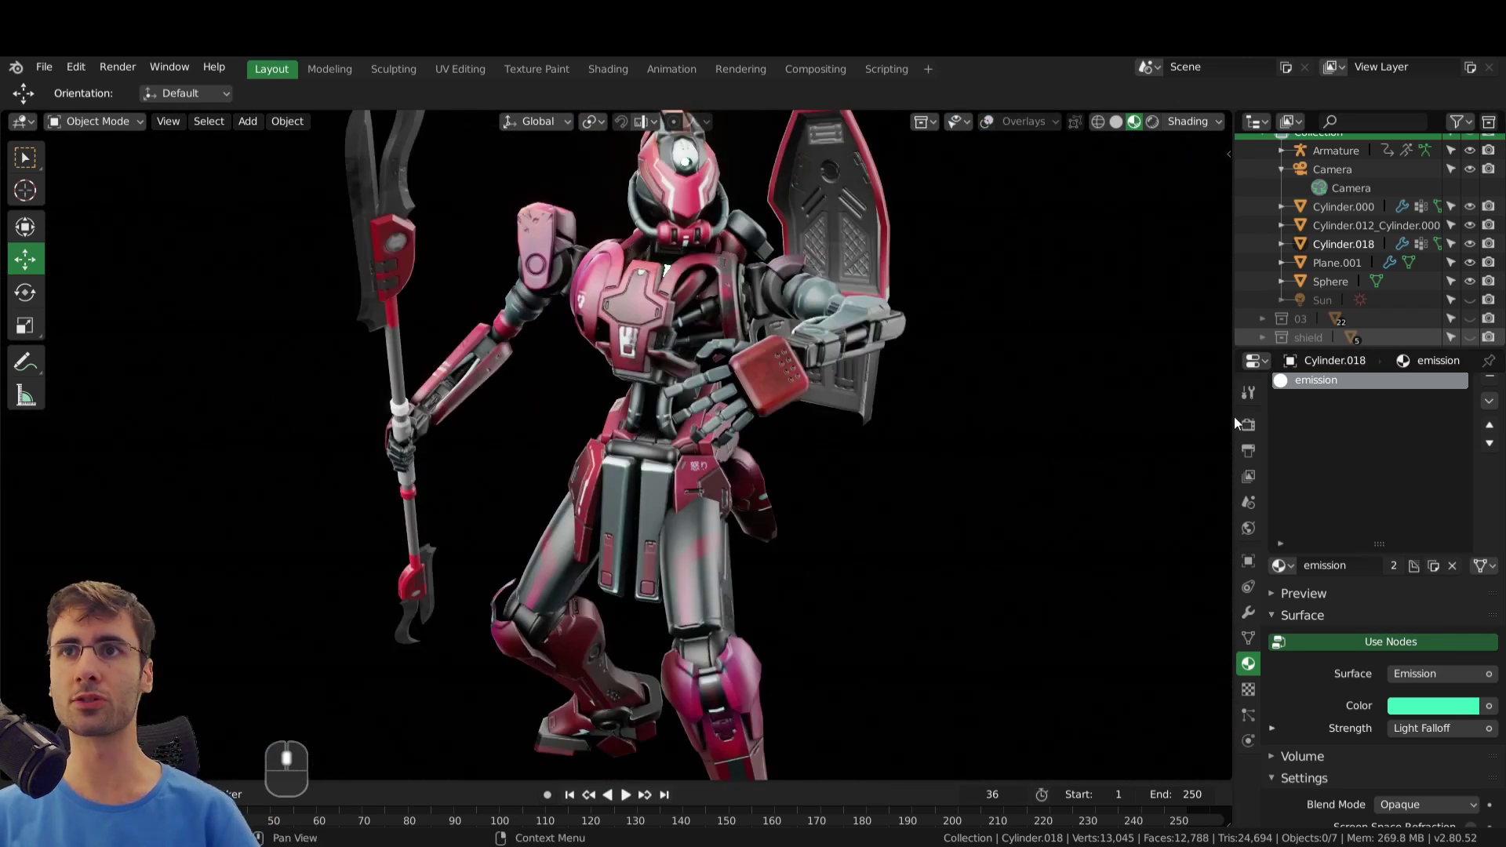
- Open the render settings and compare the robot with Ambient Occlusion off and on, leaving it enabled
left_click(1248, 424)
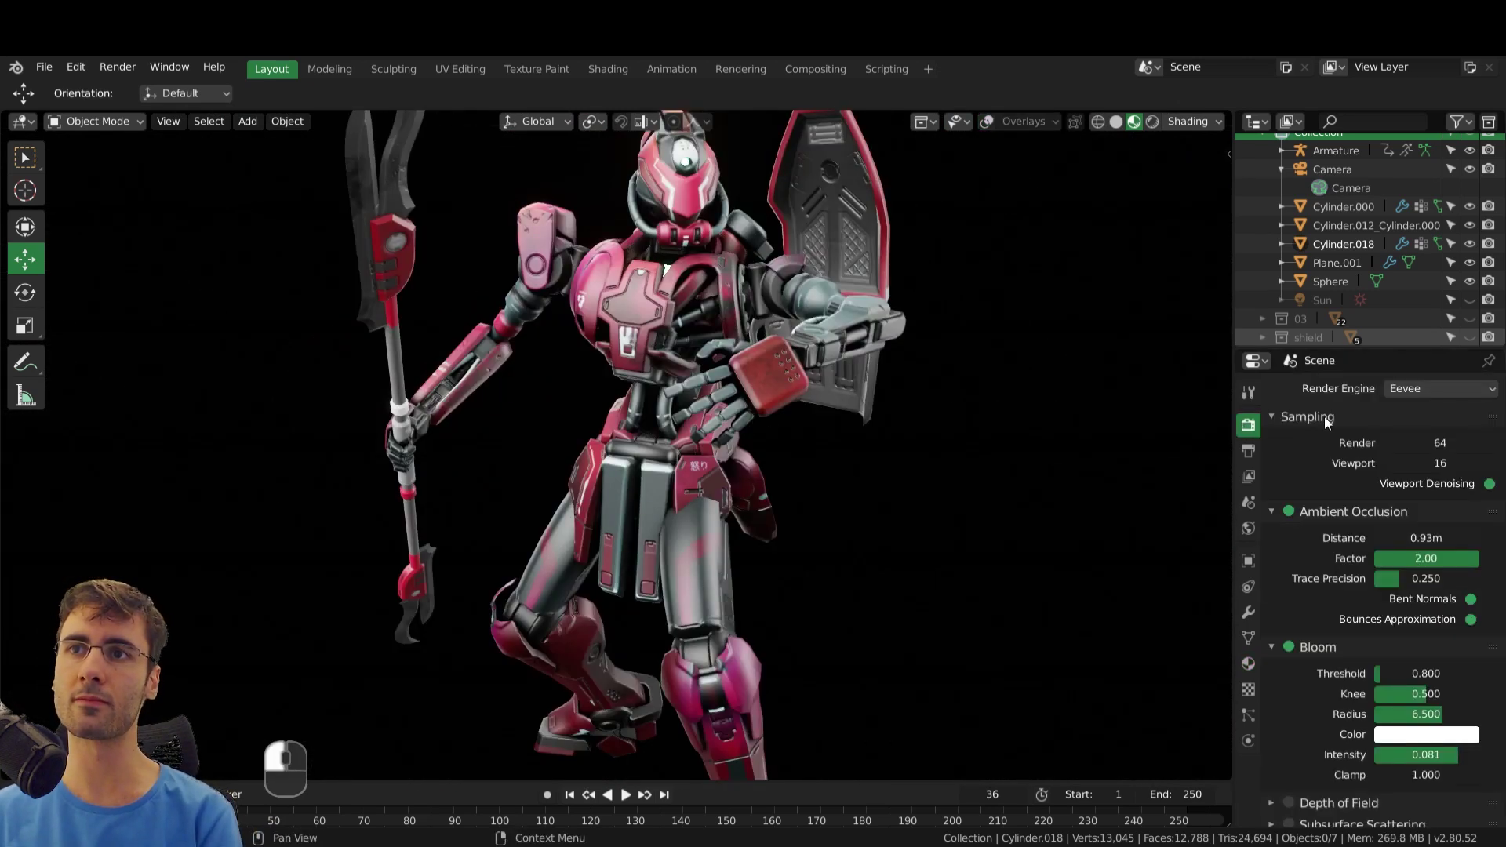
left_click(1288, 510)
left_click(1288, 511)
left_click(1288, 510)
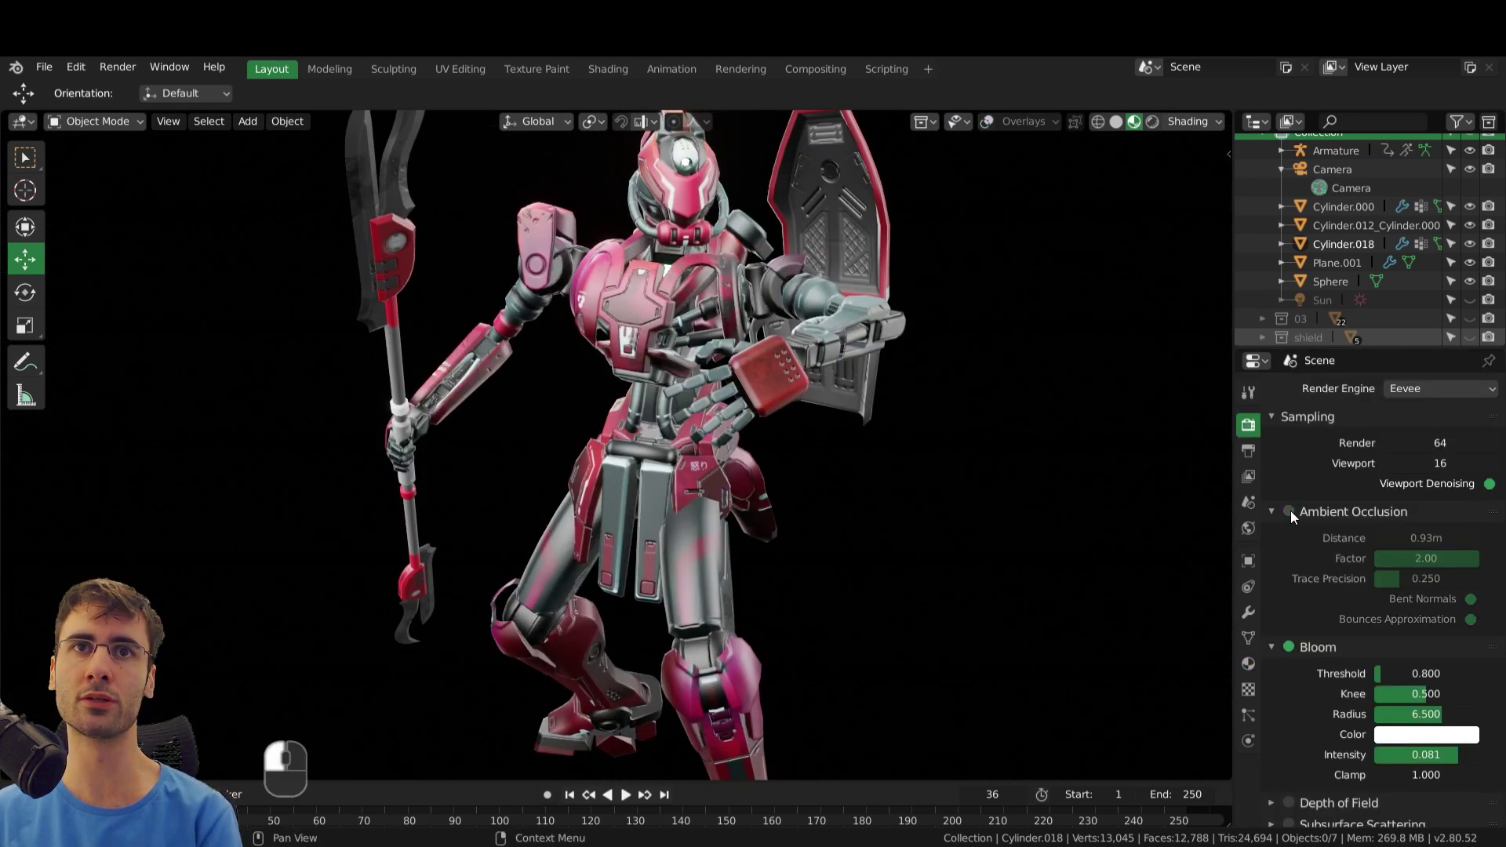
left_click(1288, 510)
- Compare the robot's upper body and glowing eye with Bloom off and on, leaving Bloom enabled
middle_click_drag(768, 332, 697, 427)
scroll(679, 438, "up", 3)
left_click(1287, 646)
left_click(1288, 647)
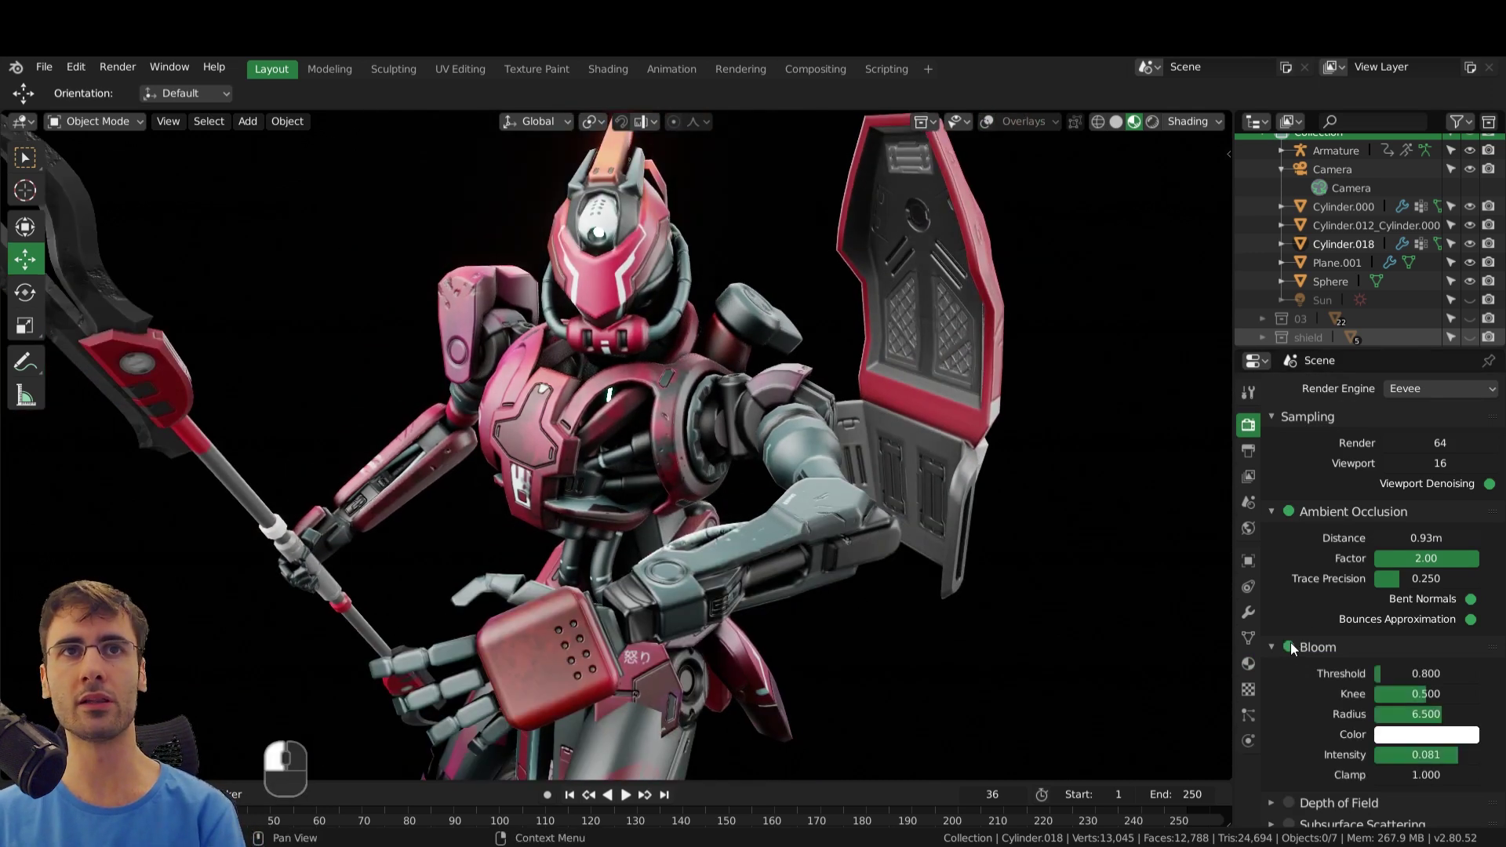
left_click(1288, 646)
middle_click_drag(604, 259, 572, 265)
scroll(623, 464, "up", 6)
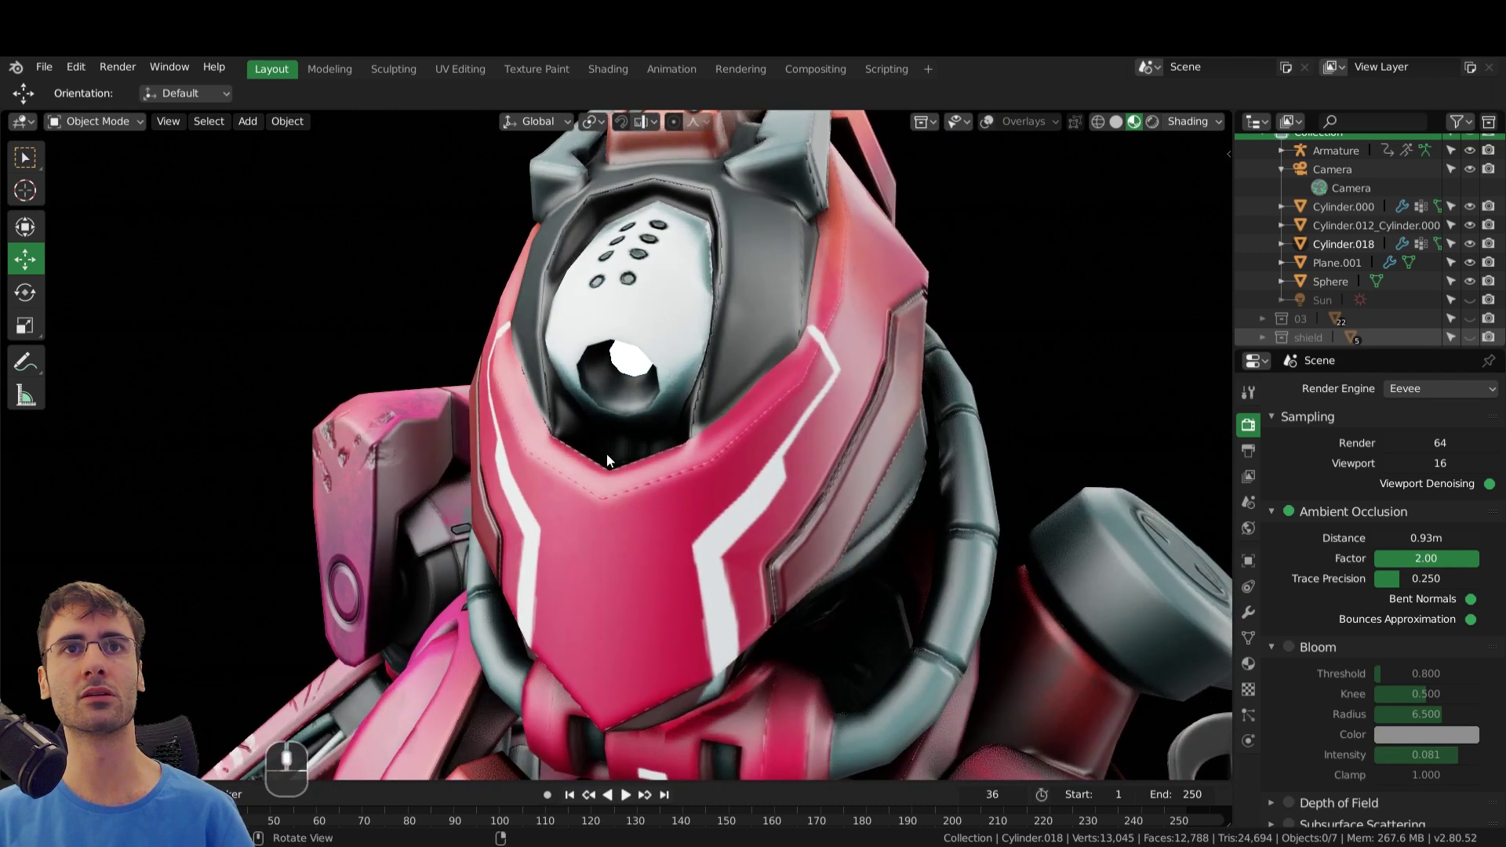
left_click(1291, 644)
left_click(1291, 645)
left_click(1291, 645)
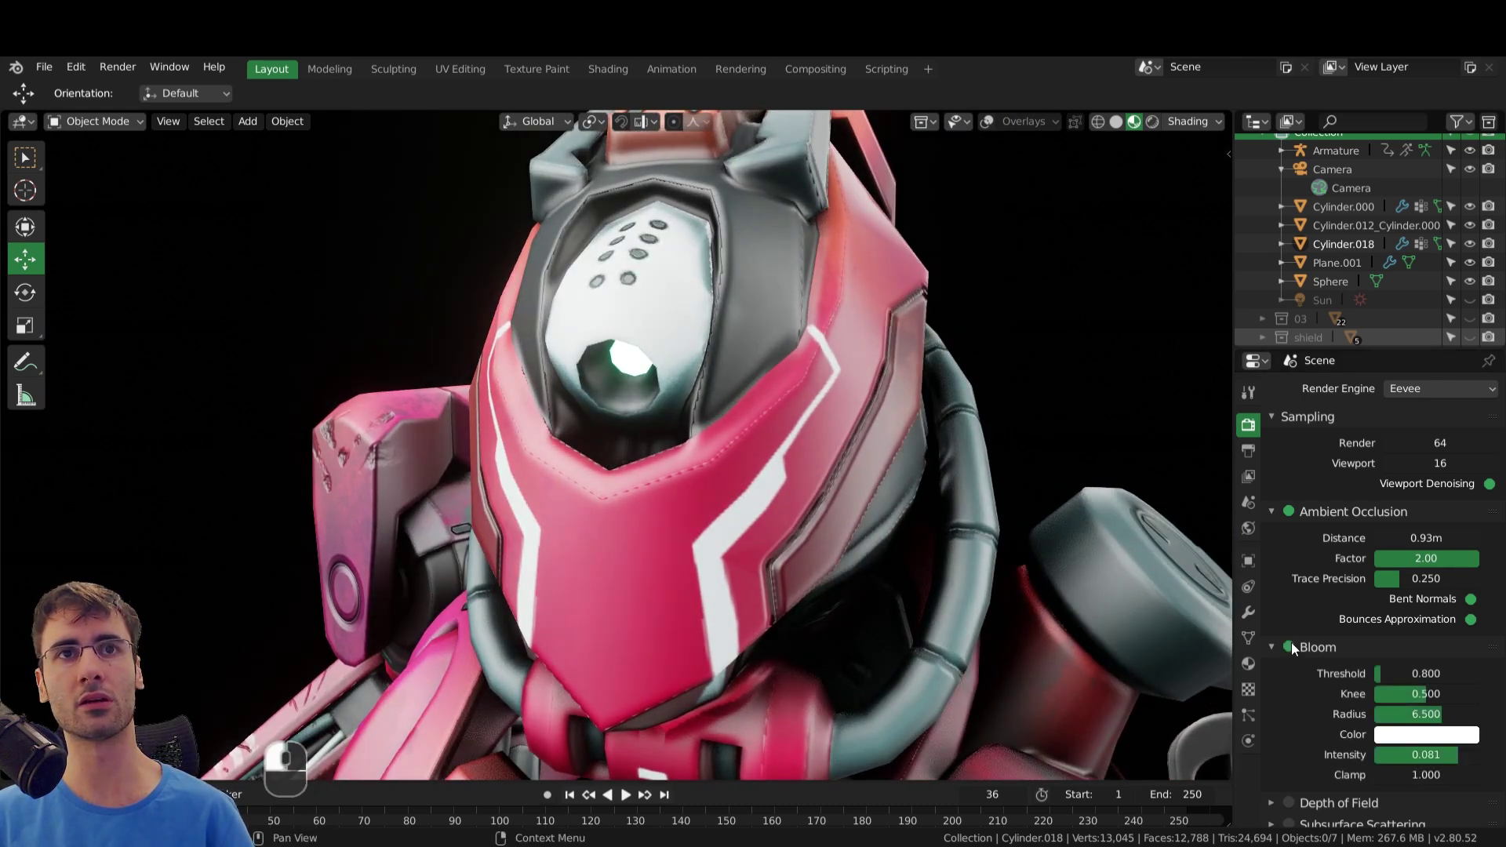
- Compare the green glowing strip on the robot's back with Bloom off and on, leaving Bloom enabled
scroll(866, 501, "down", 5)
middle_click_drag(866, 501, 1397, 702)
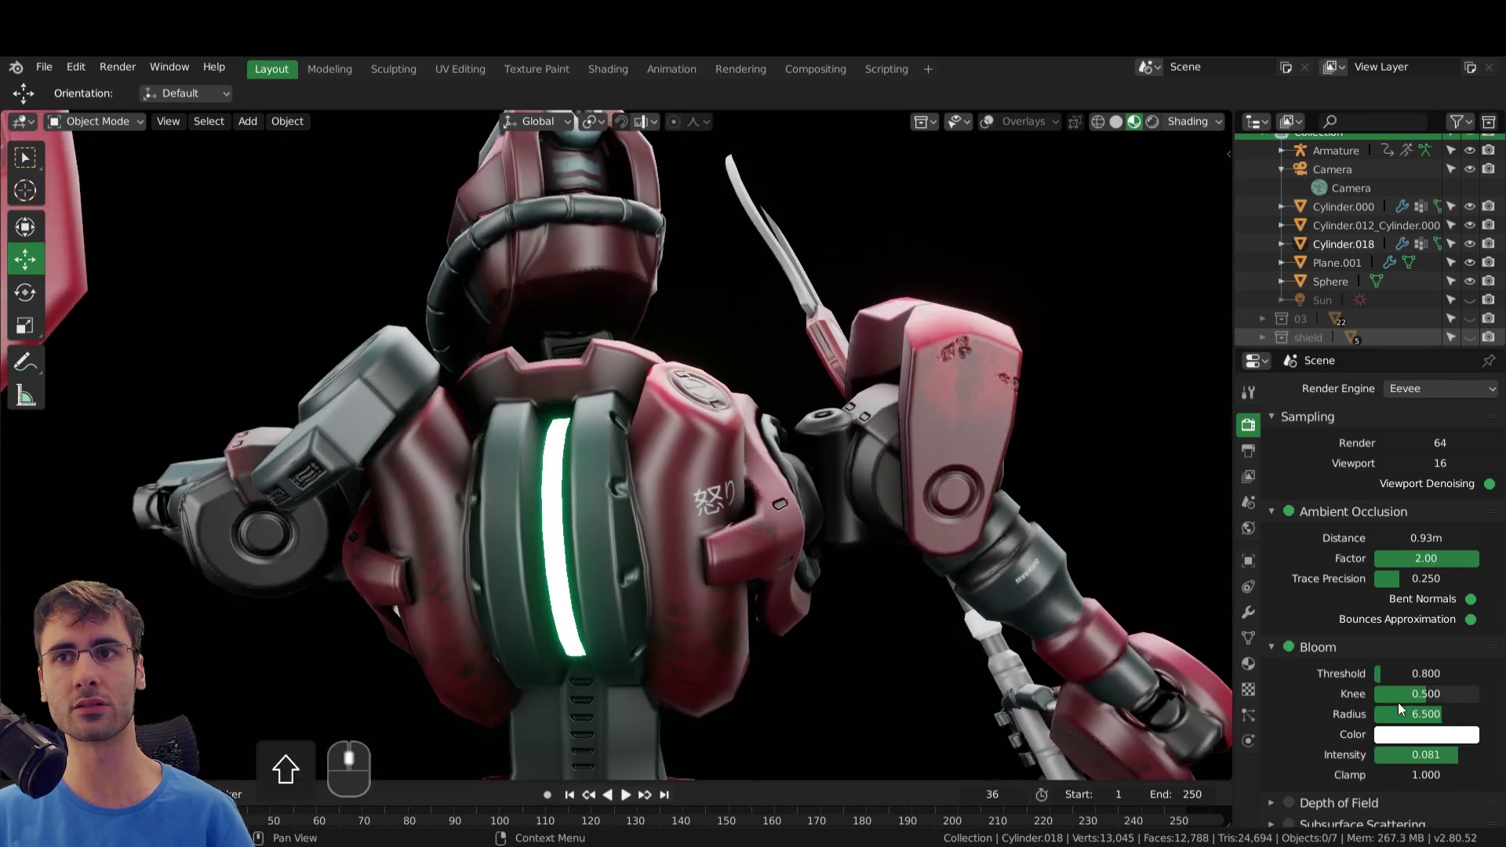
left_click(1288, 645)
left_click(1288, 645)
left_click(1288, 645)
left_click(1288, 645)
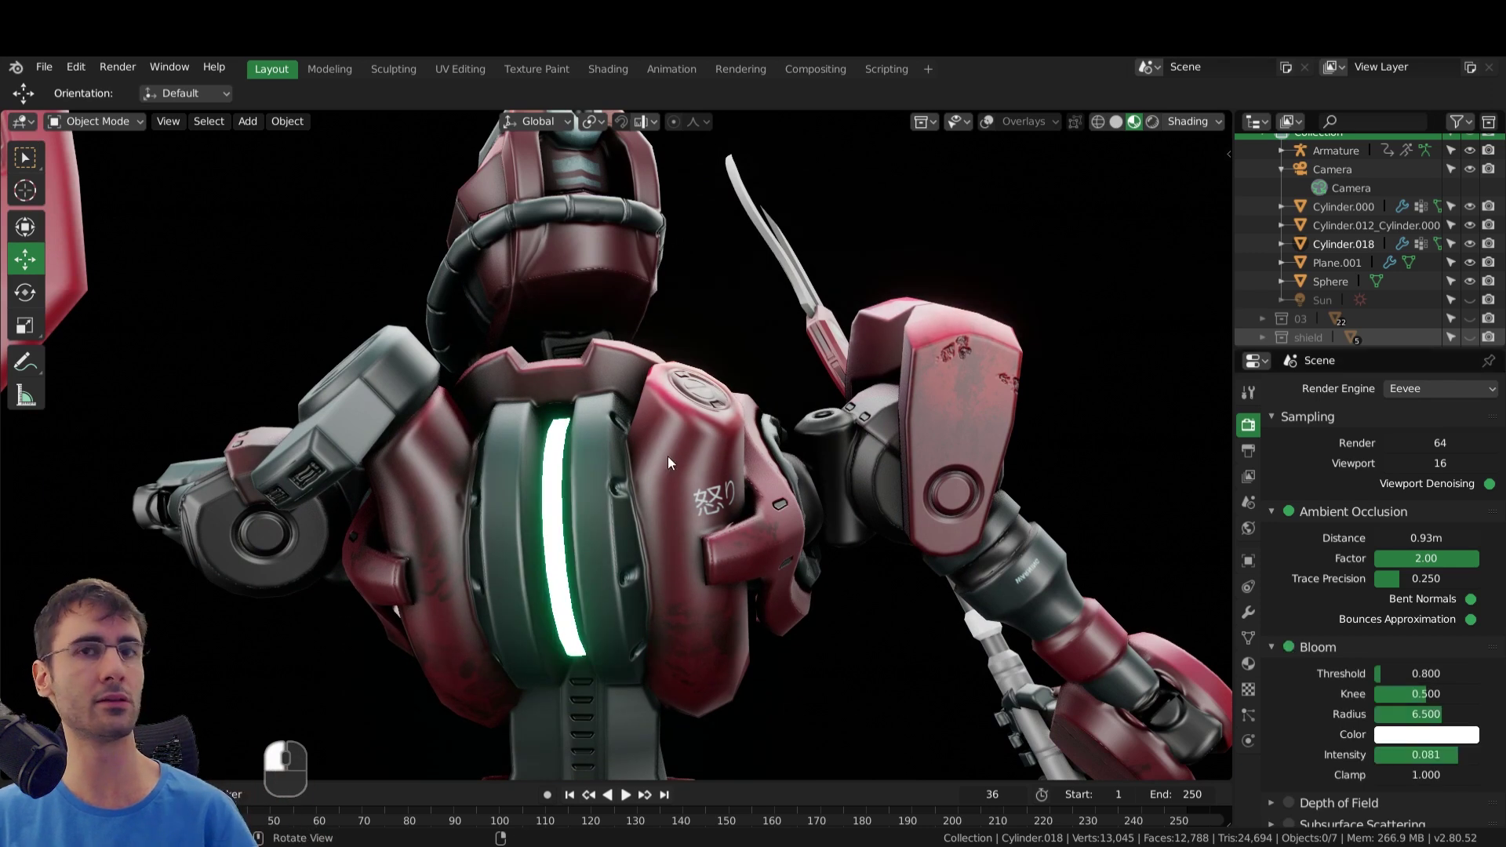
- Compare the whole robot under the Base Contrast colour management look, and set the Look to High Contrast
scroll(667, 462, "down", 4)
middle_click_drag(502, 502, 862, 502)
middle_click_drag(861, 442, 836, 389, "shift")
scroll(1338, 632, "down", 8)
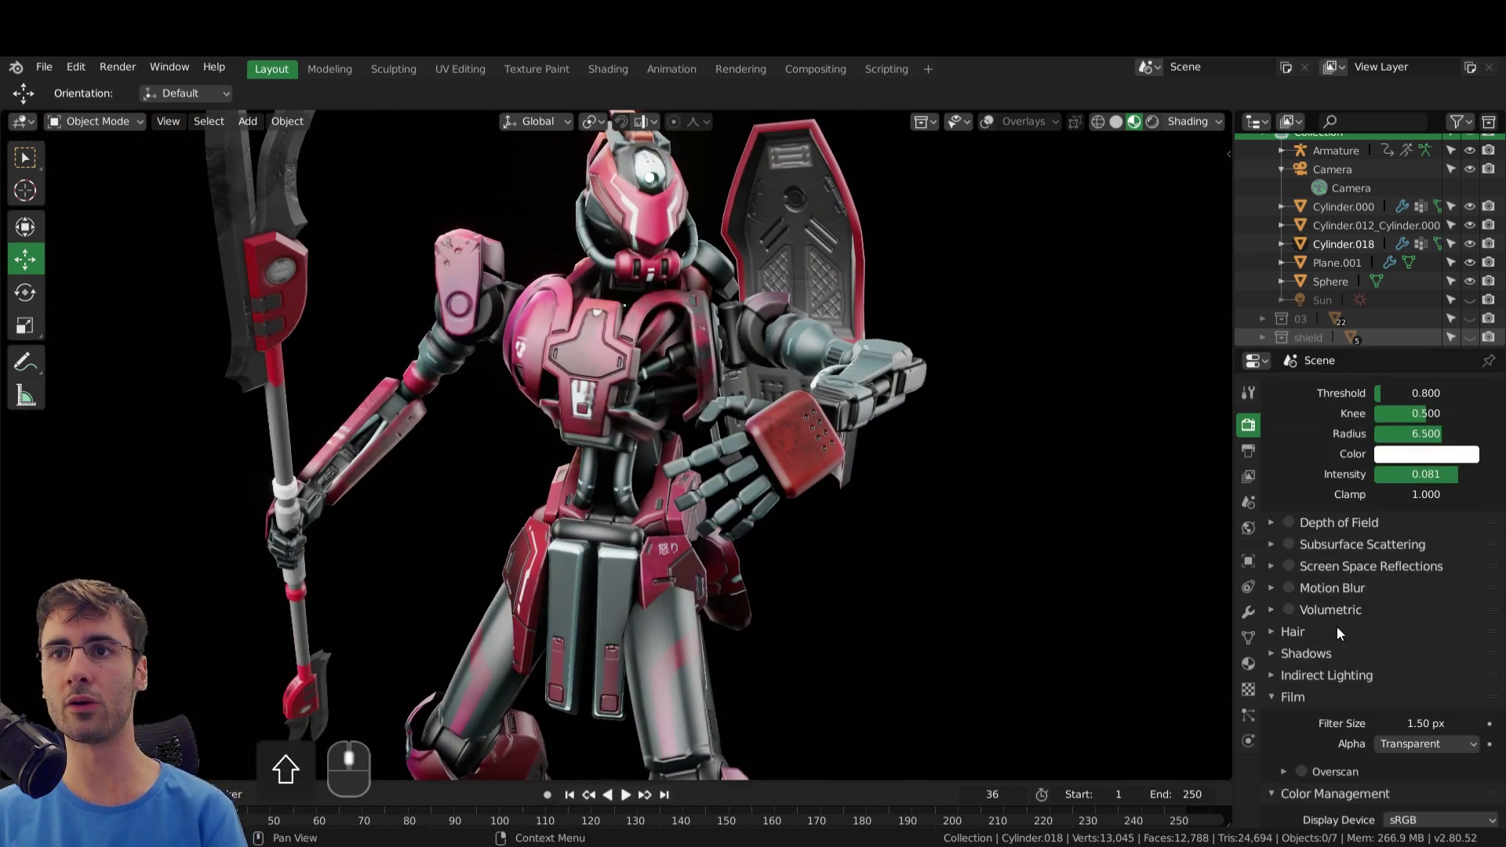
scroll(1336, 628, "down", 5)
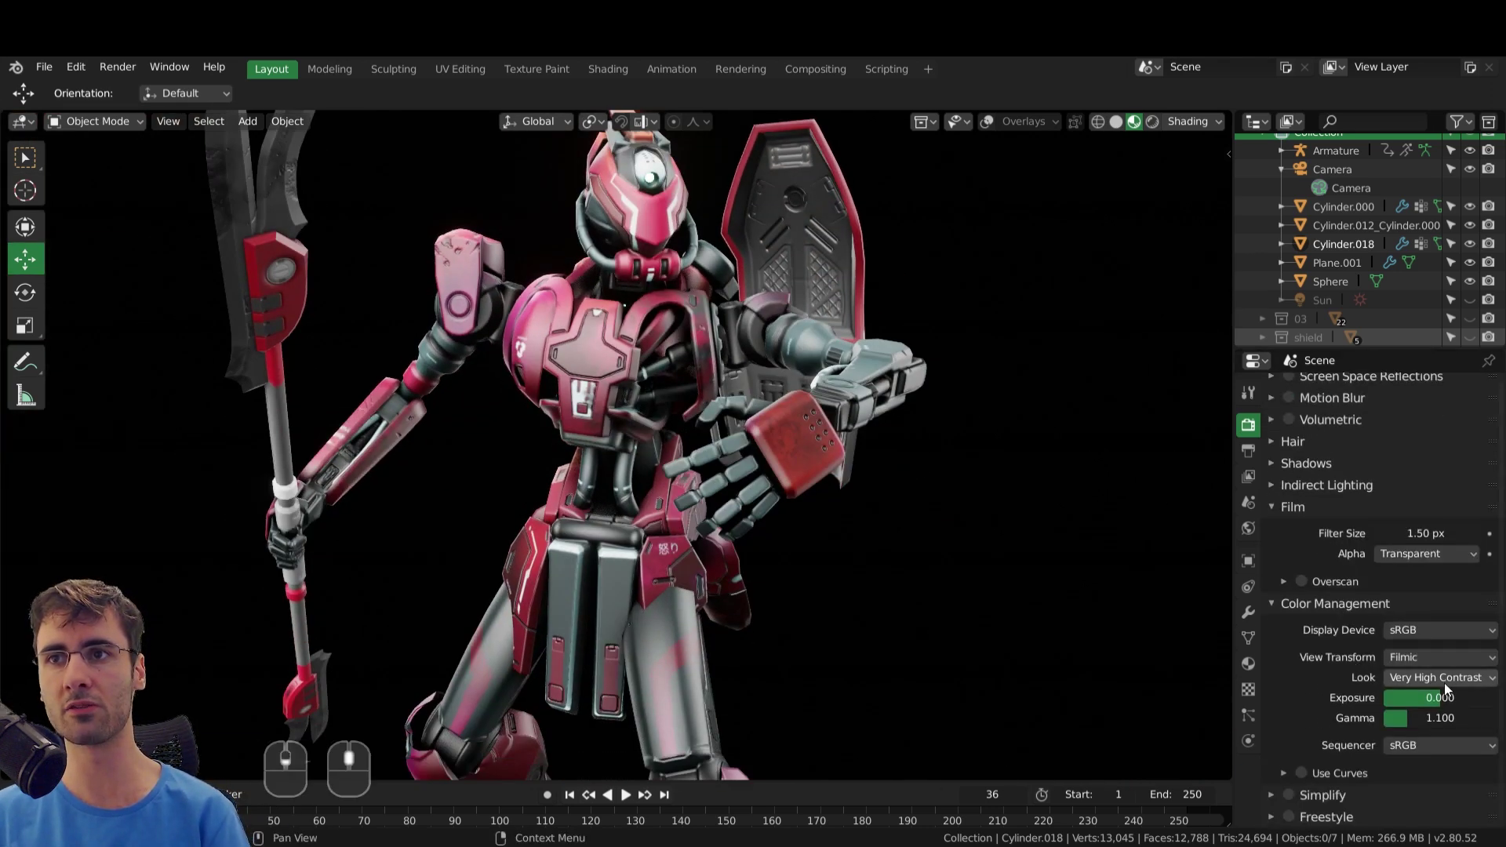
left_click(1445, 687)
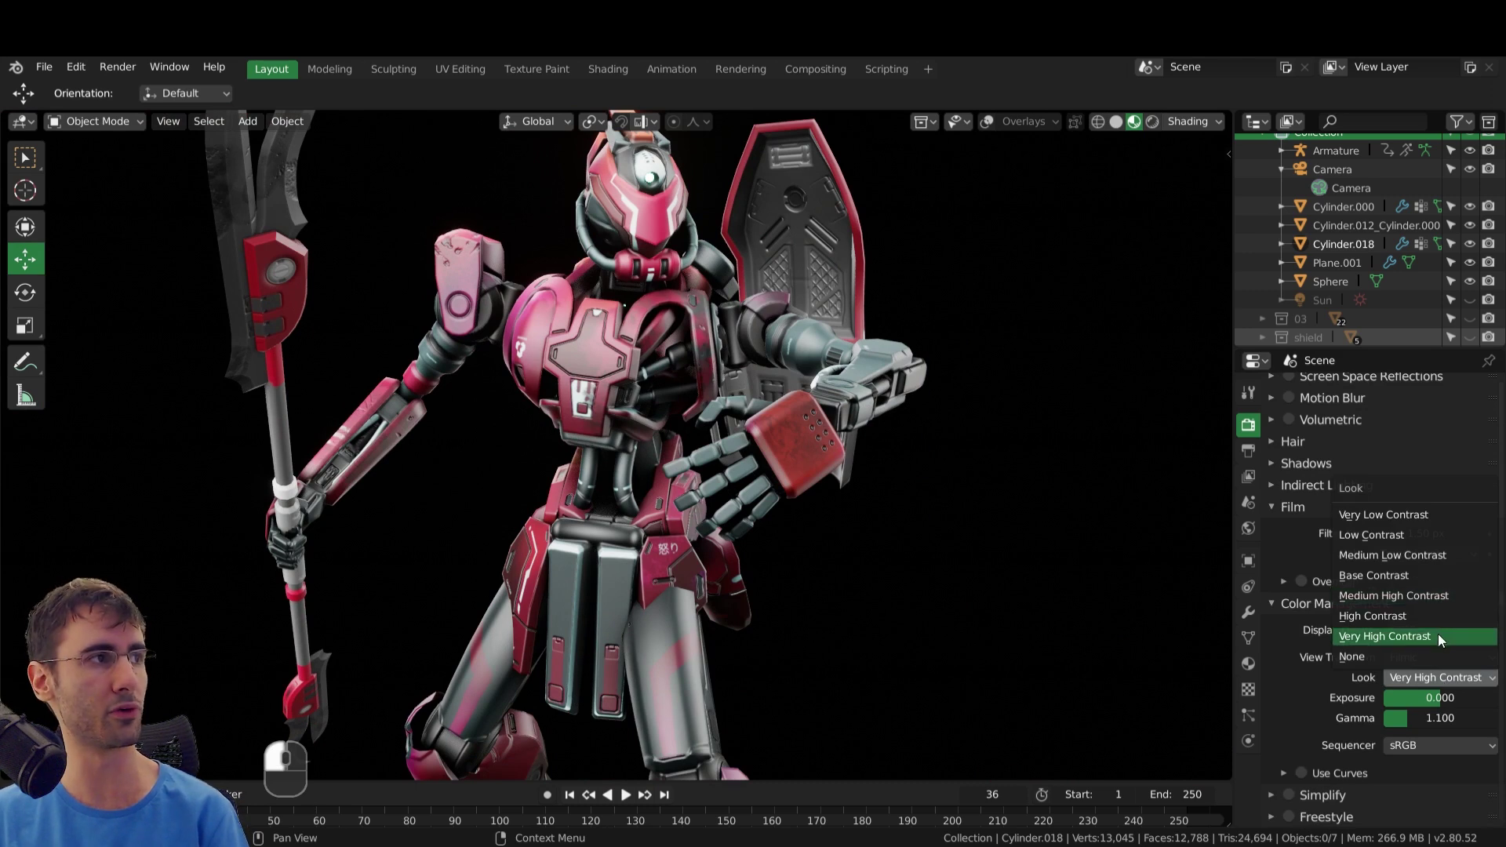
left_click(1446, 577)
middle_click_drag(1222, 542, 709, 346)
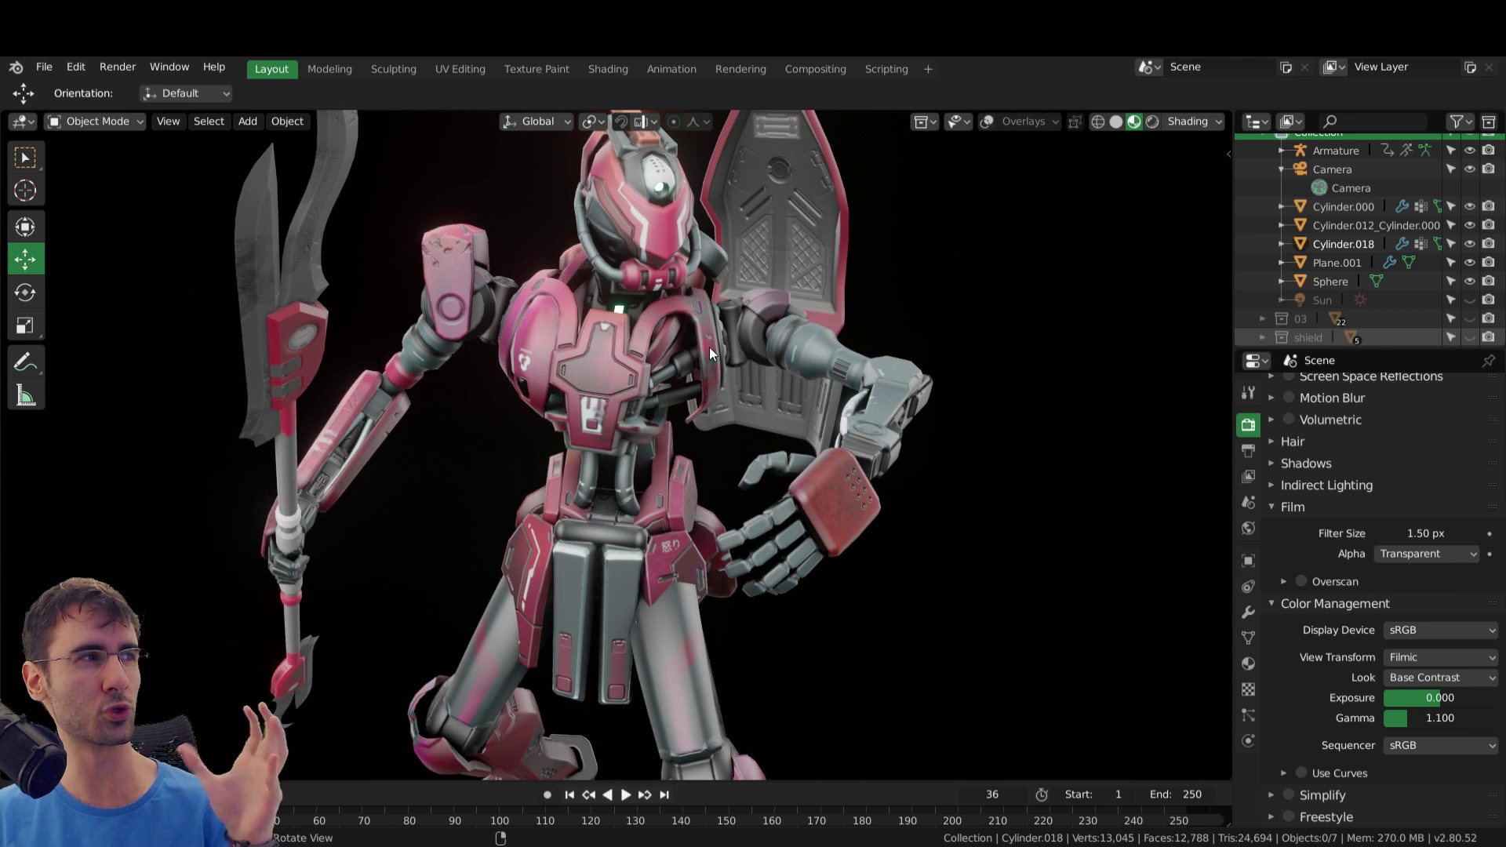
left_click(1447, 678)
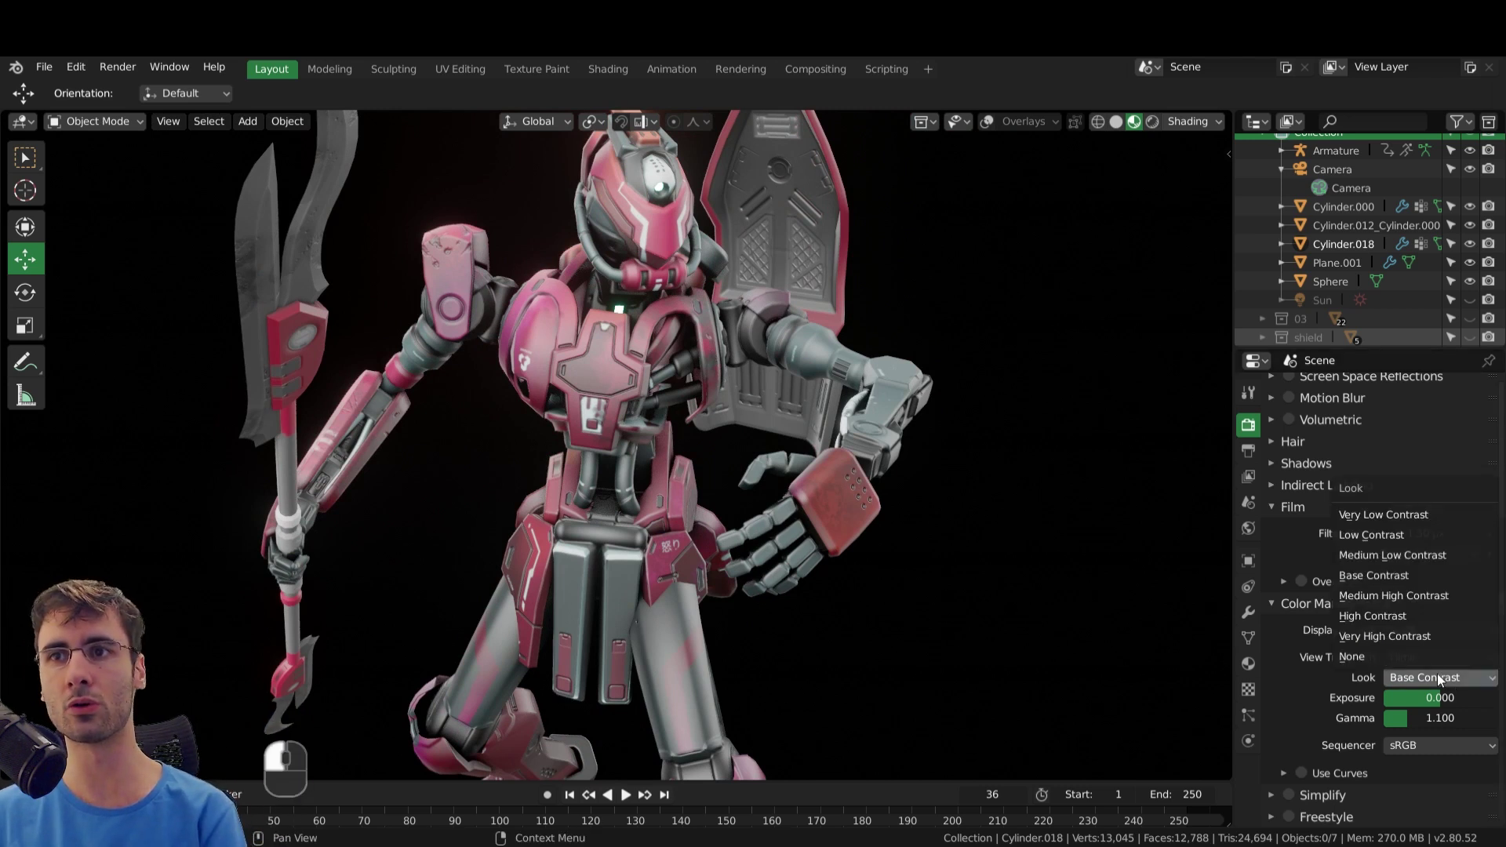
left_click(1411, 611)
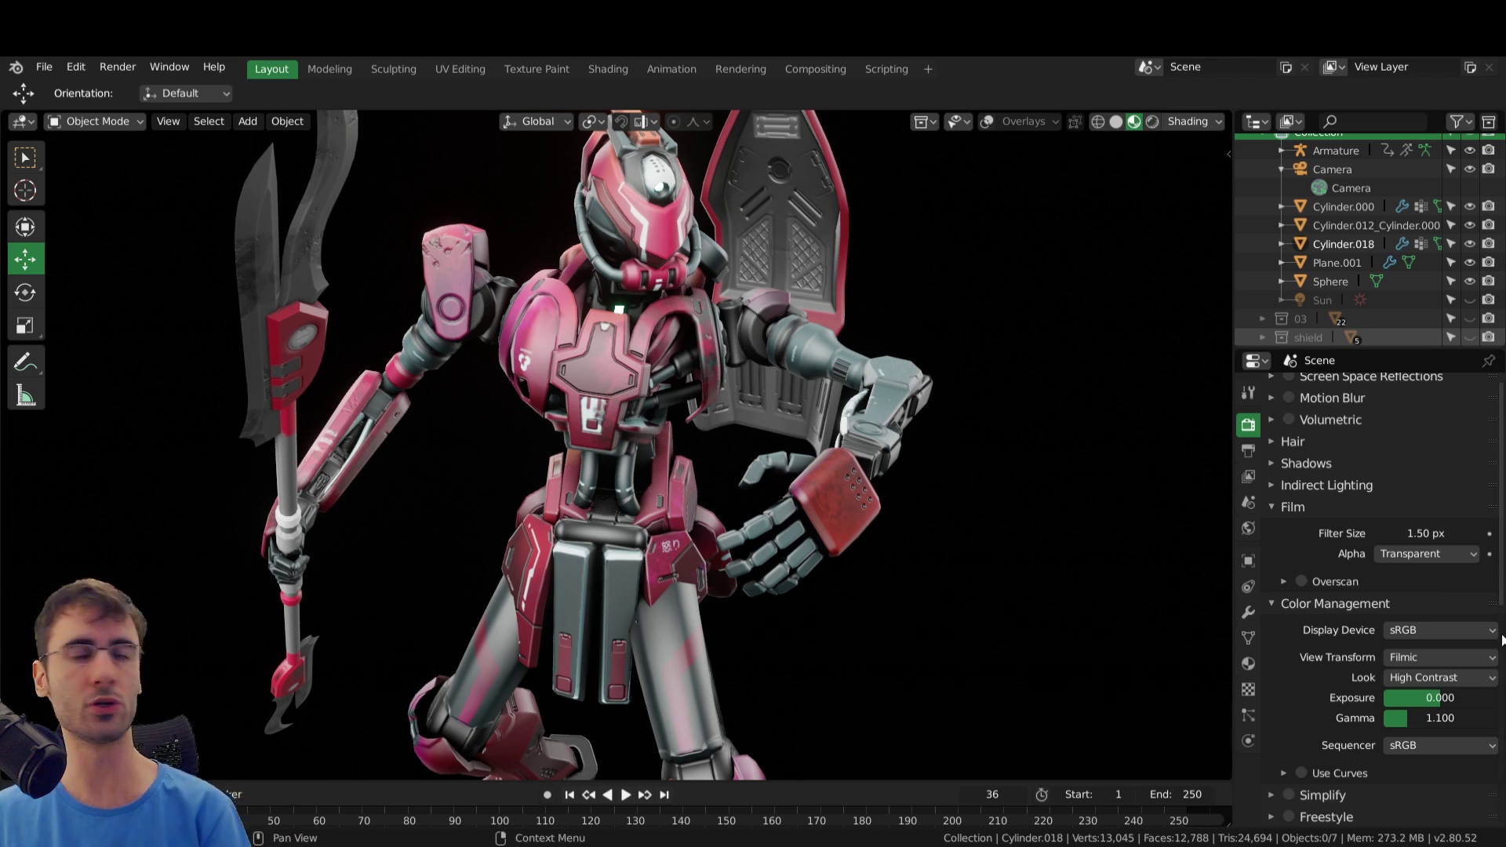
- Examine the robot's torso, legs, shield and spear from several angles in the shaded view without overlays
middle_click_drag(663, 409, 676, 382)
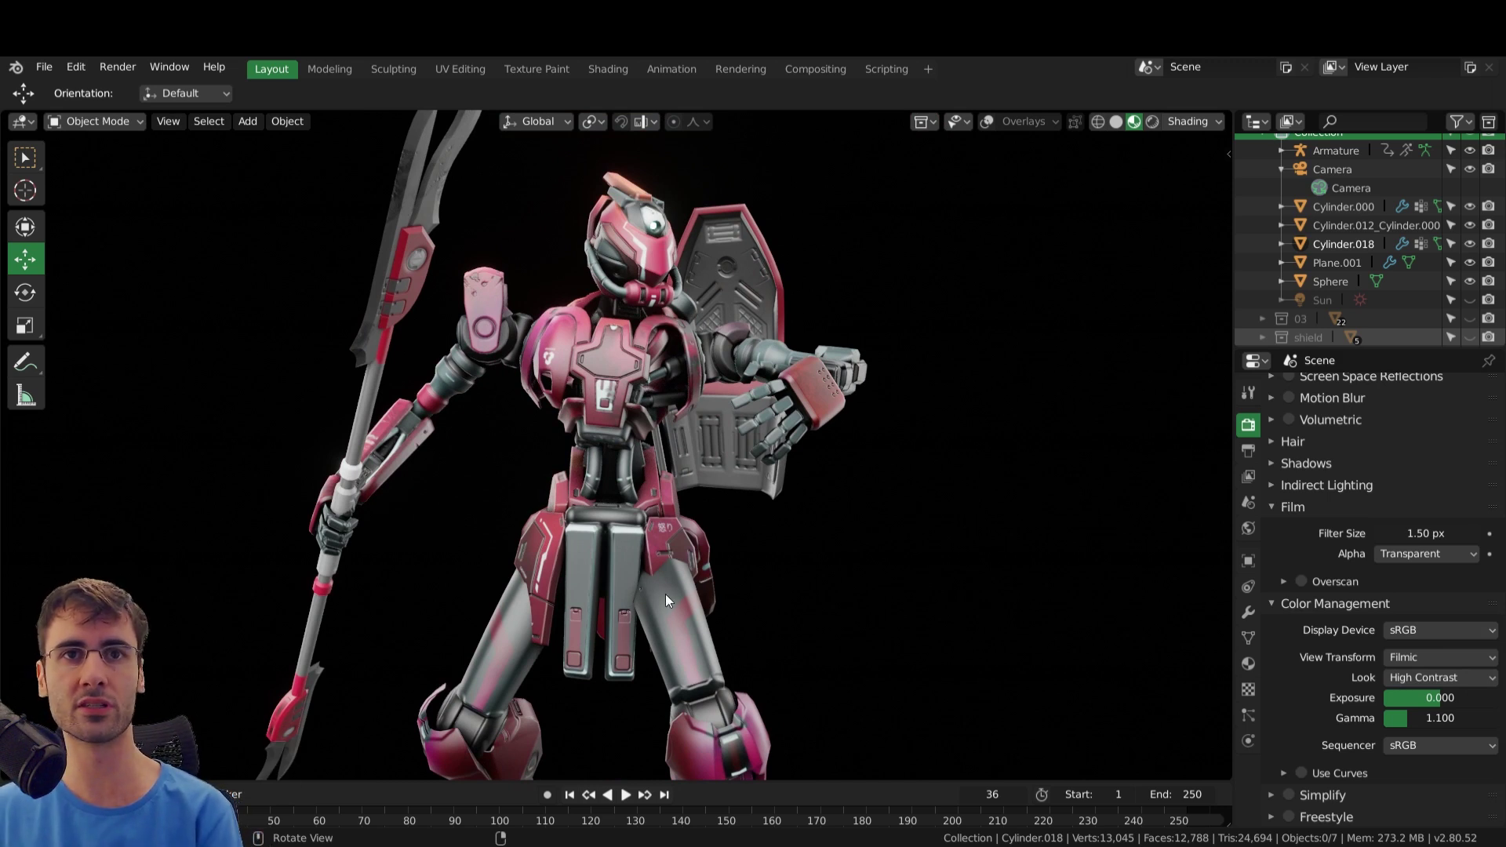
scroll(665, 595, "up", 4)
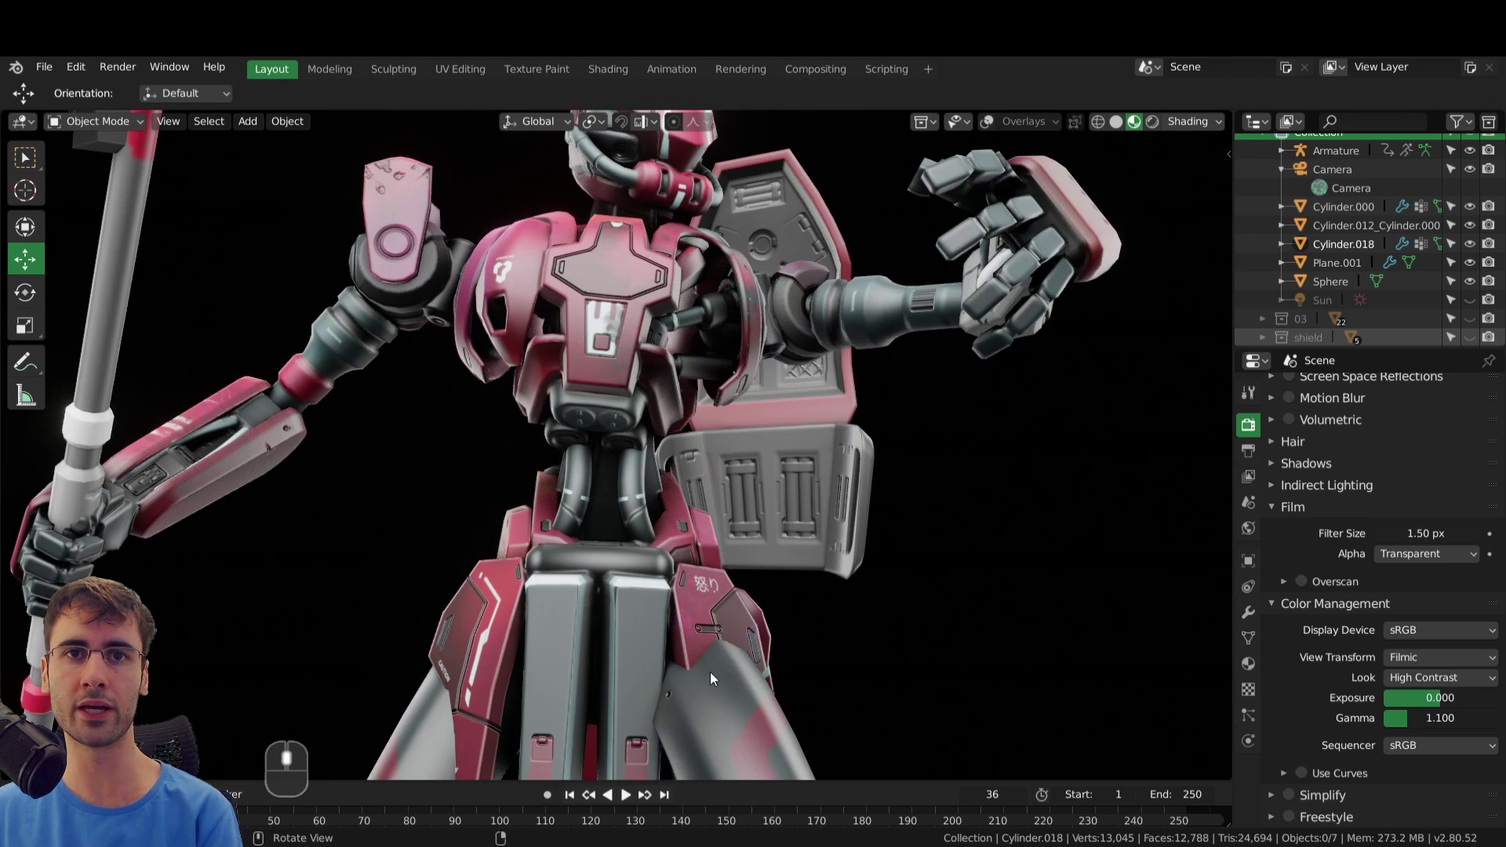
middle_click_drag(708, 672, 671, 492)
scroll(687, 548, "down", 5)
middle_click_drag(687, 549, 815, 478)
scroll(563, 505, "up", 2)
middle_click_drag(816, 478, 894, 545, "shift")
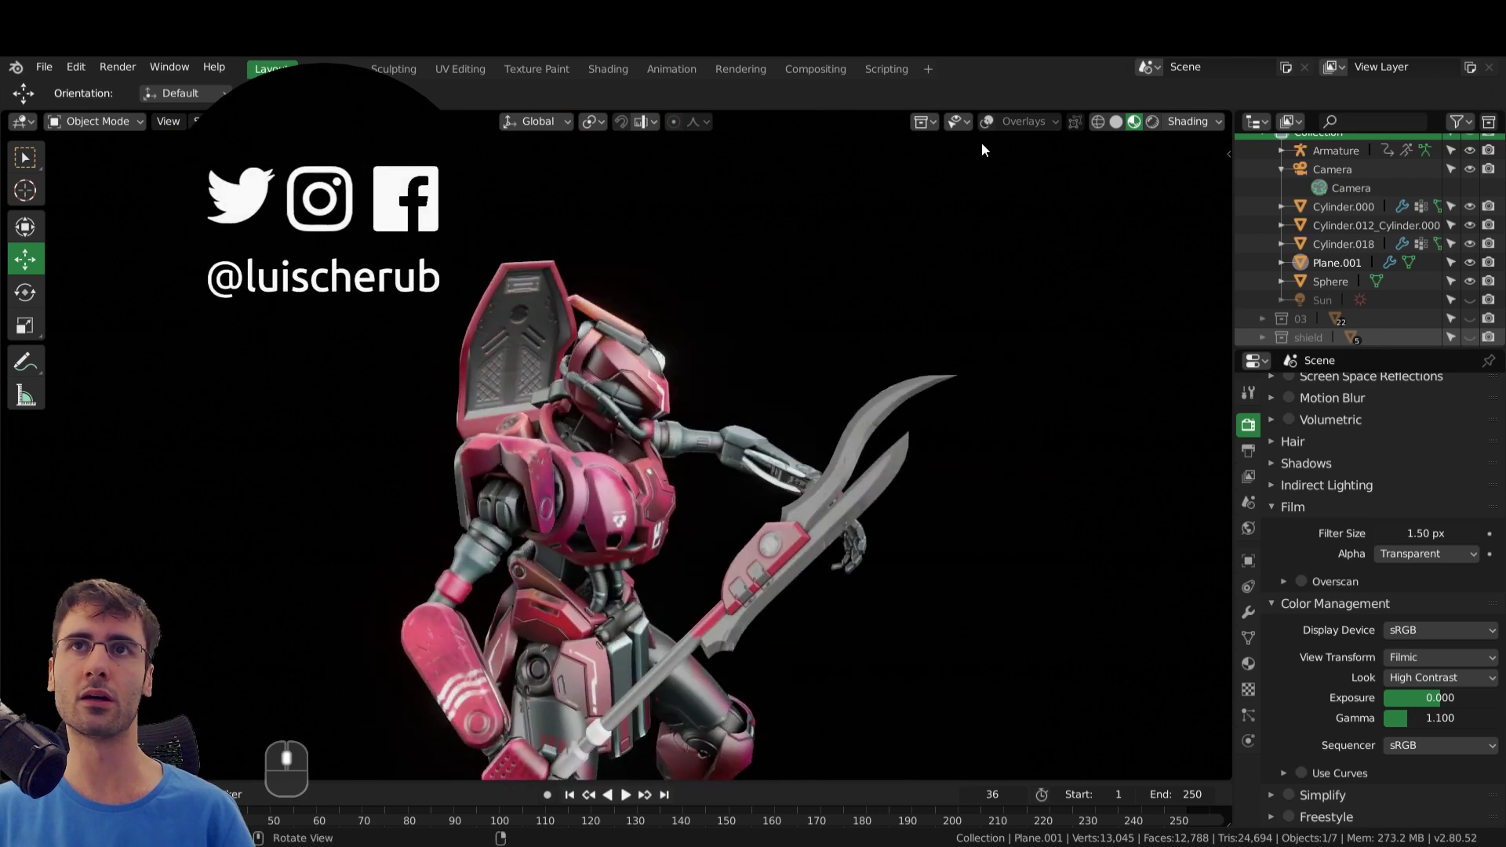
- Turn the viewport overlays back on and deselect everything to show the whole robot with its wireframe
left_click(987, 121)
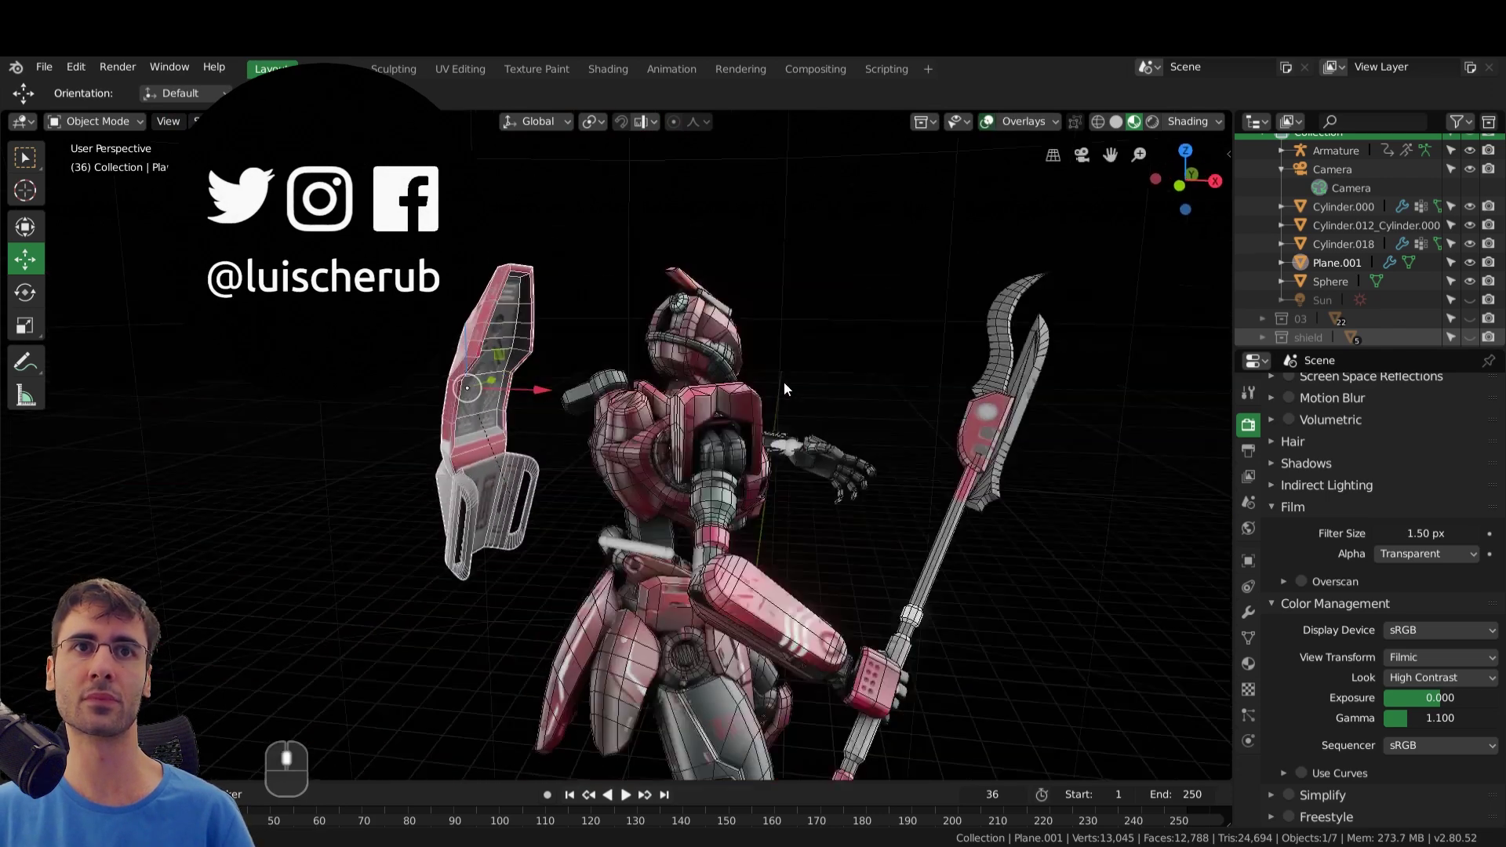
key("alt+a")
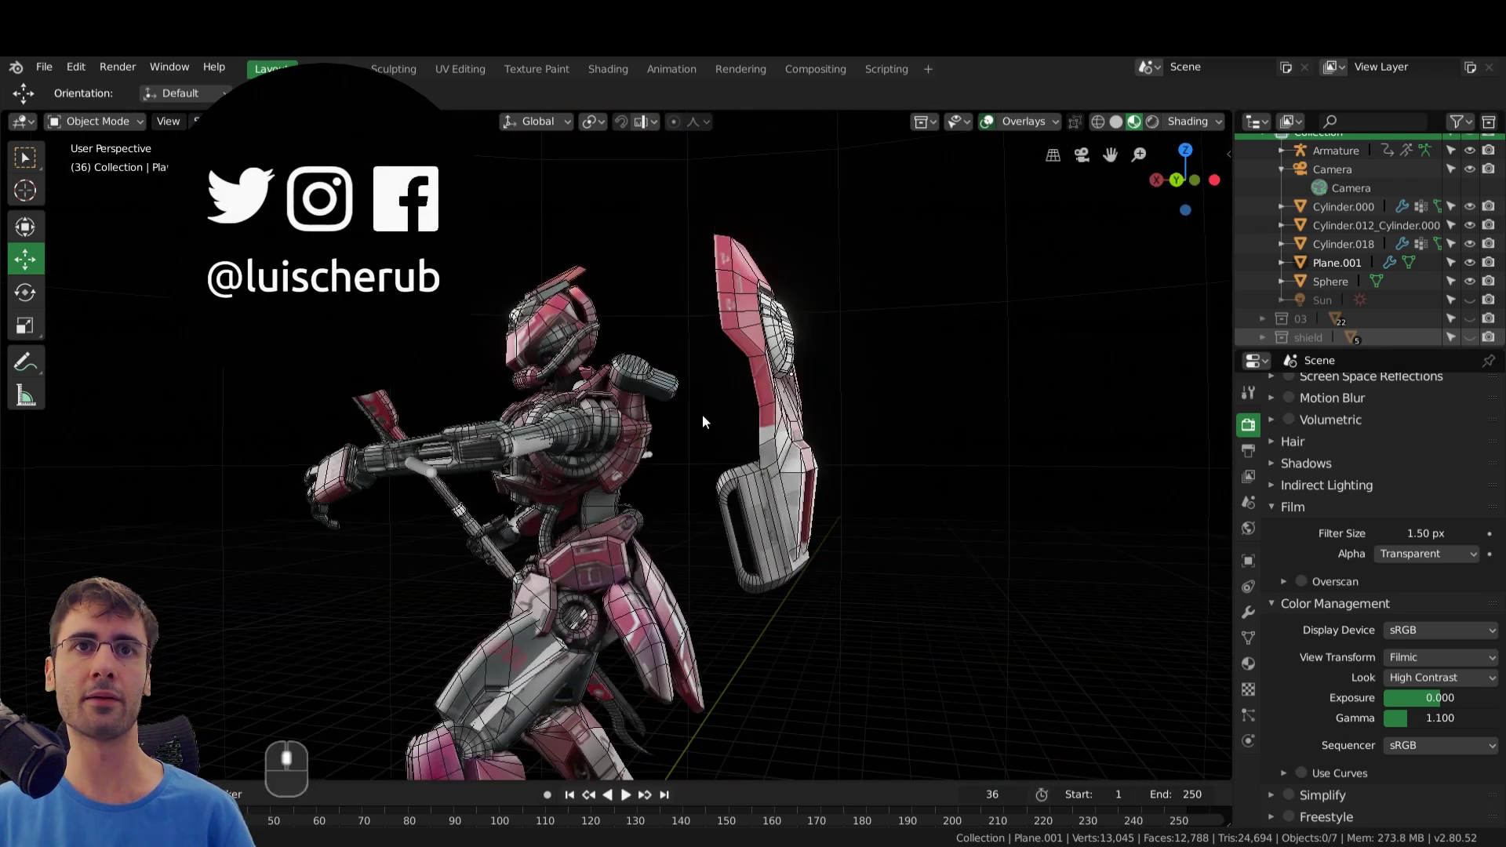
scroll(637, 422, "down", 3)
scroll(689, 438, "up", 1)
scroll(693, 417, "up", 1)
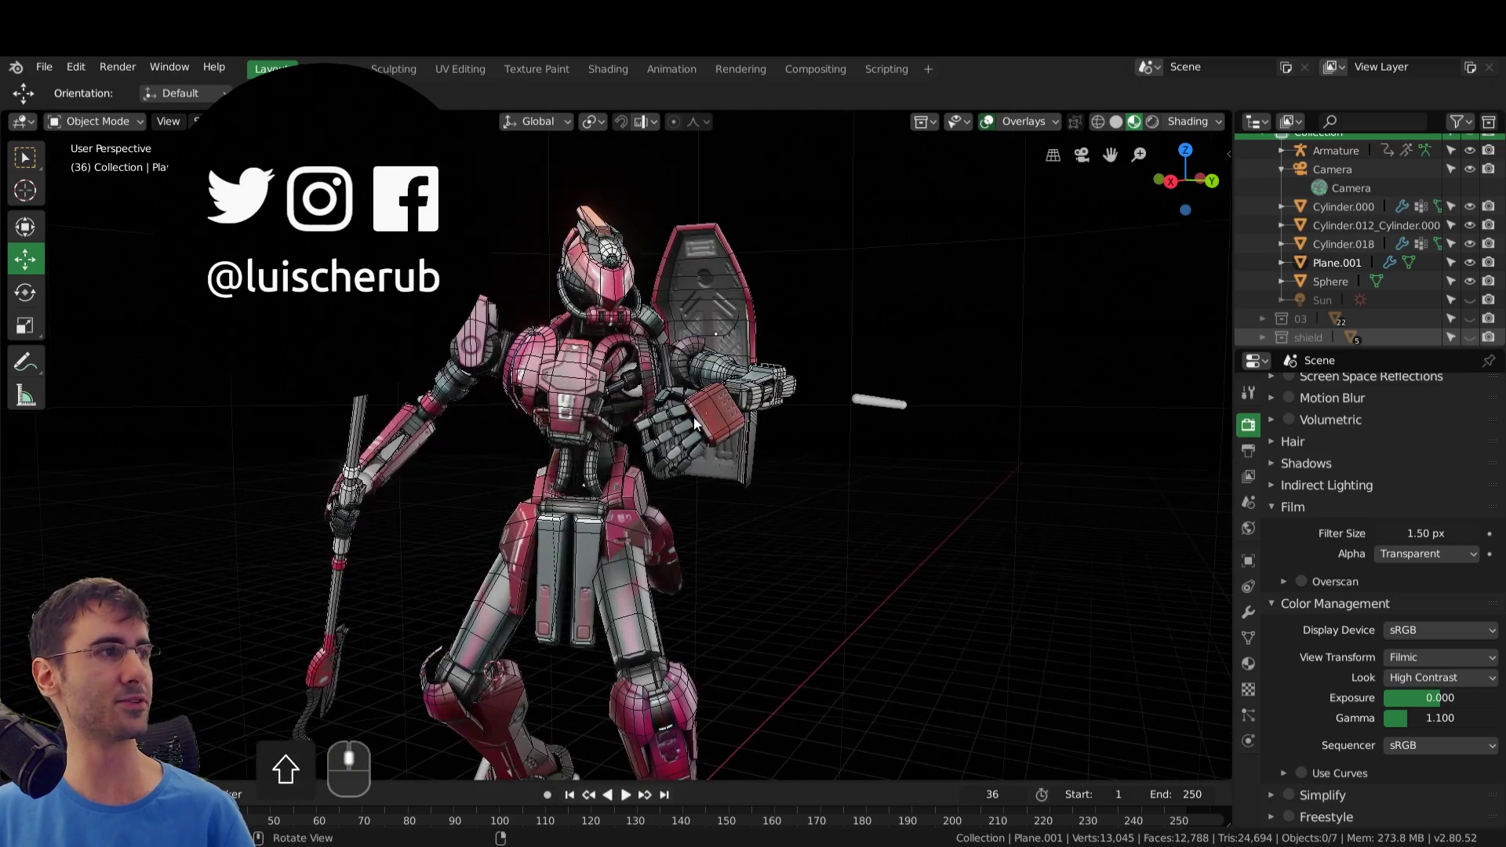